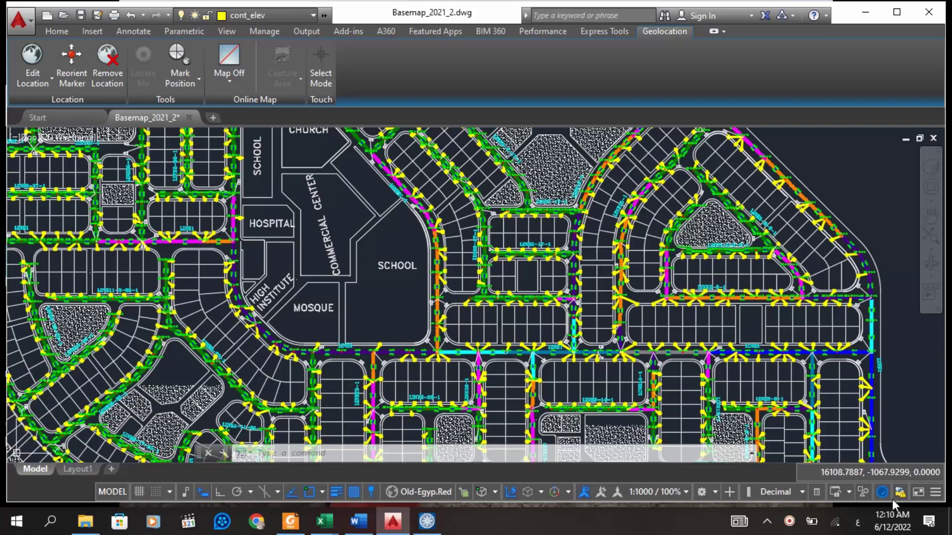
Step: Examine the sewer network plan, including the manholes, pipe diameters, lengths and house connections around LINE5-17-1 and the western blocks
scroll(665, 394, "down", 4)
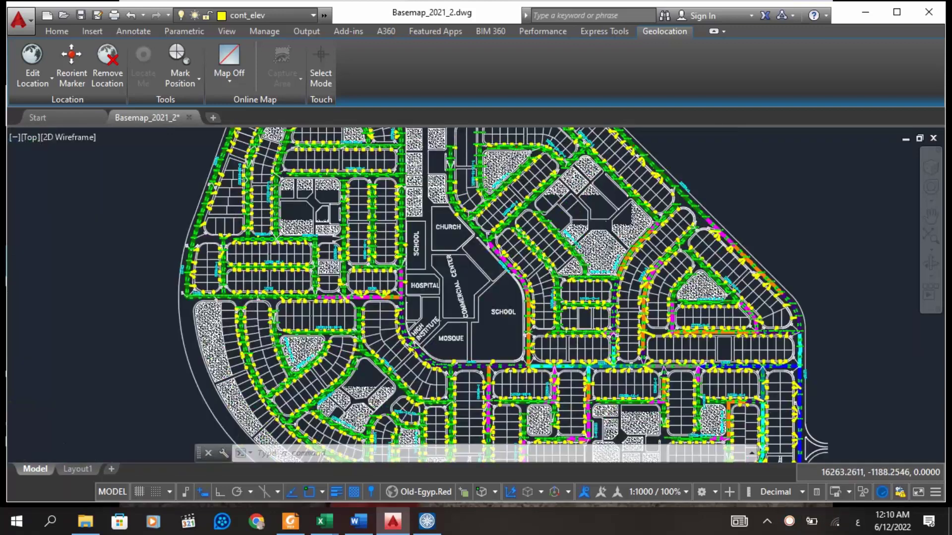
scroll(529, 379, "up", 8)
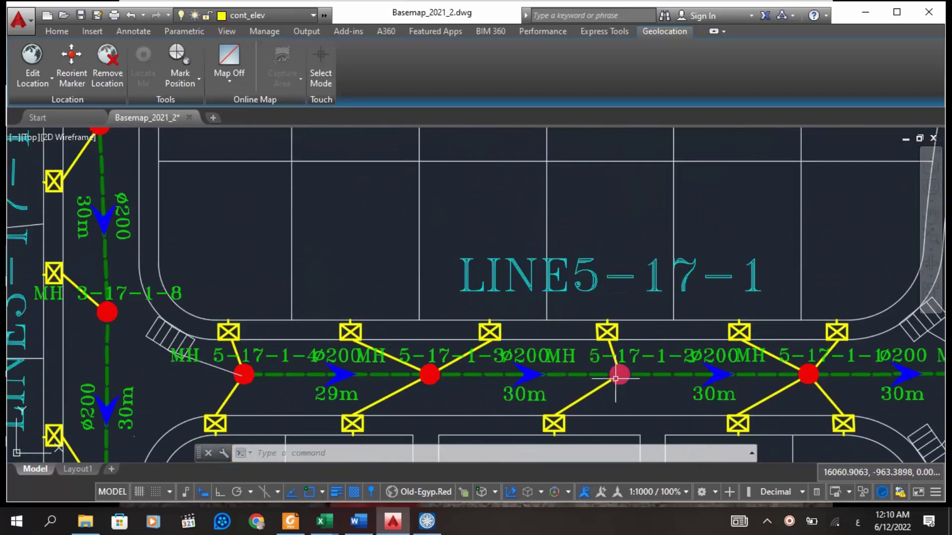
left_click(604, 331)
scroll(525, 379, "down", 2)
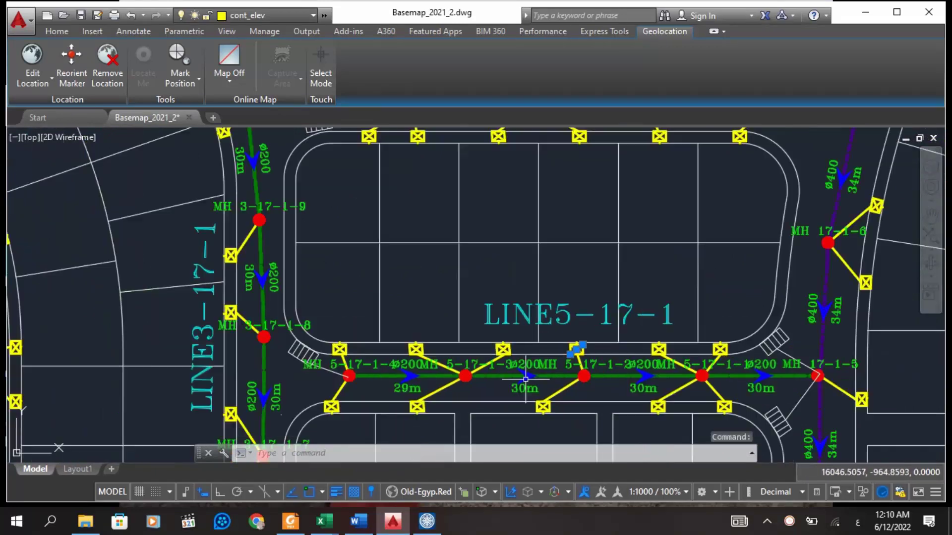
scroll(525, 379, "down", 4)
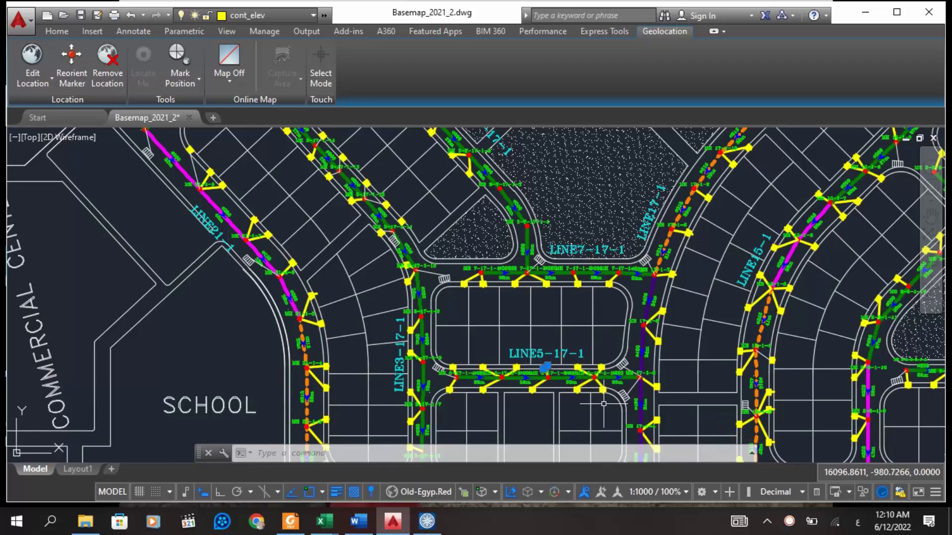
scroll(548, 369, "up", 5)
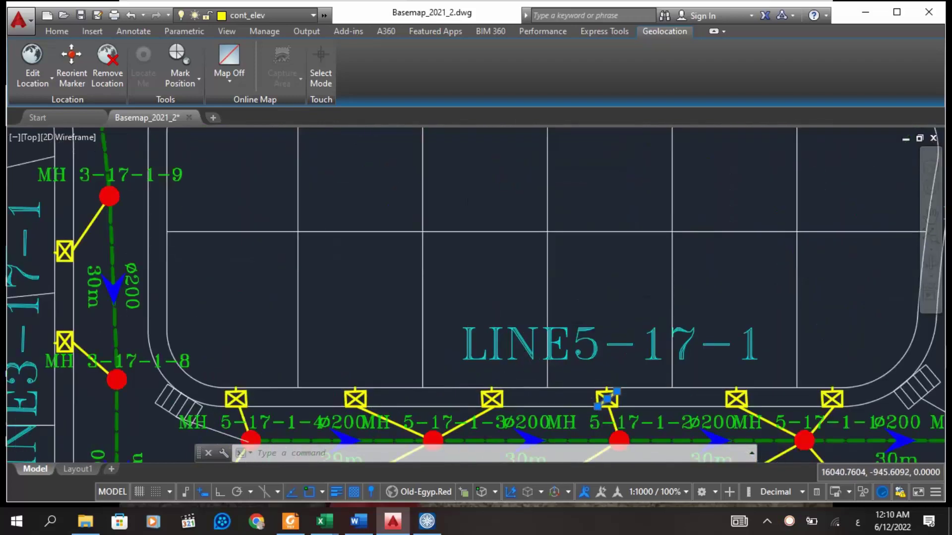
scroll(495, 386, "up", 3)
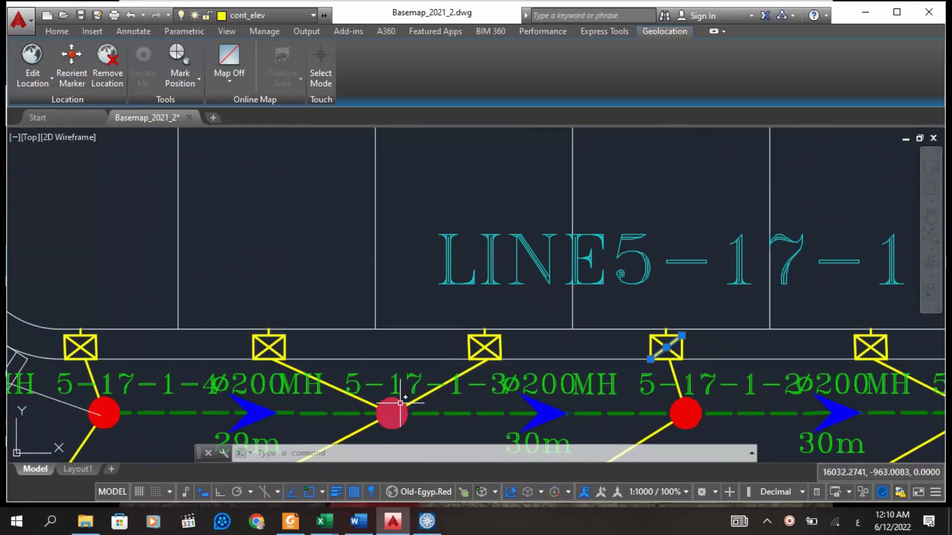
scroll(647, 327, "down", 2)
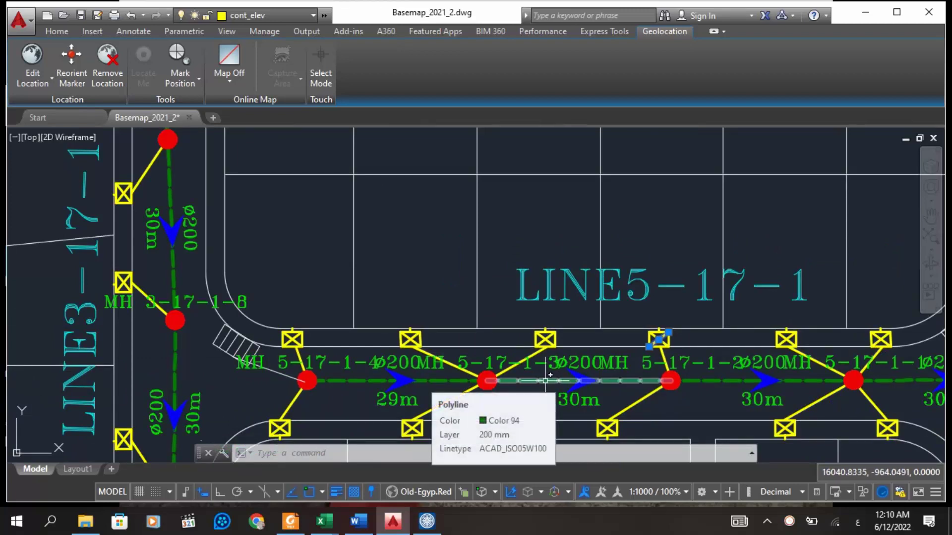
scroll(452, 336, "down", 5)
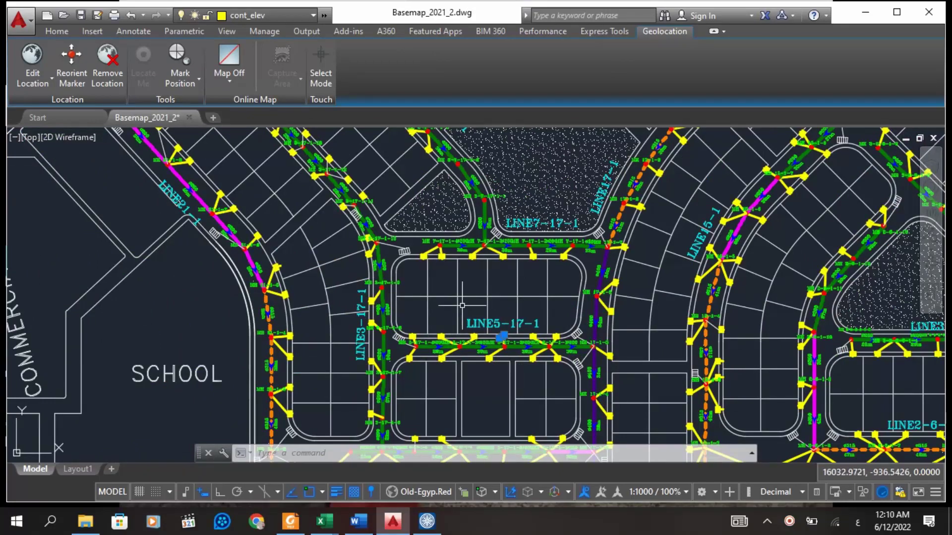
scroll(462, 305, "down", 4)
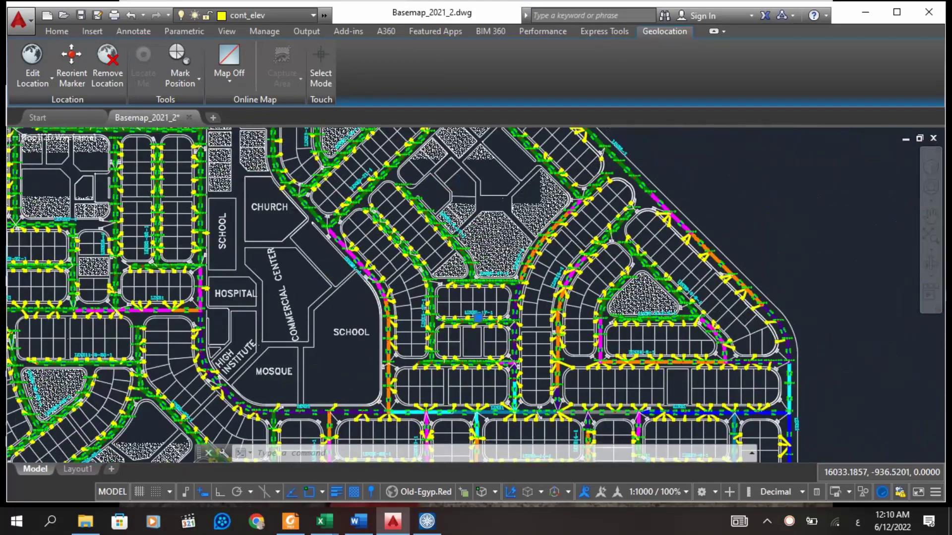
scroll(463, 305, "down", 2)
scroll(90, 244, "up", 4)
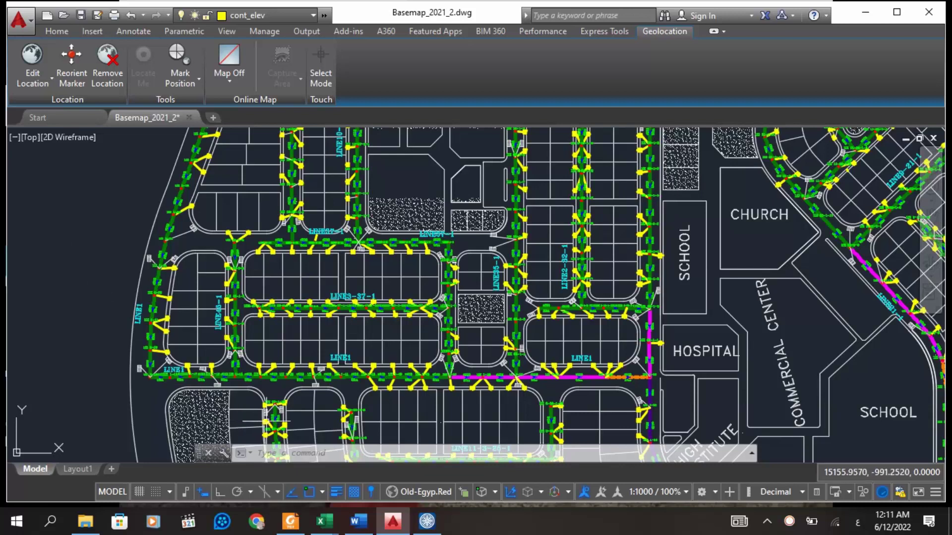
Step: Switch to the SewerCAD_Ver4 - Copy workbook in Excel and review all columns of the Manhole from SewerCAD sheet
mouse_move(325, 520)
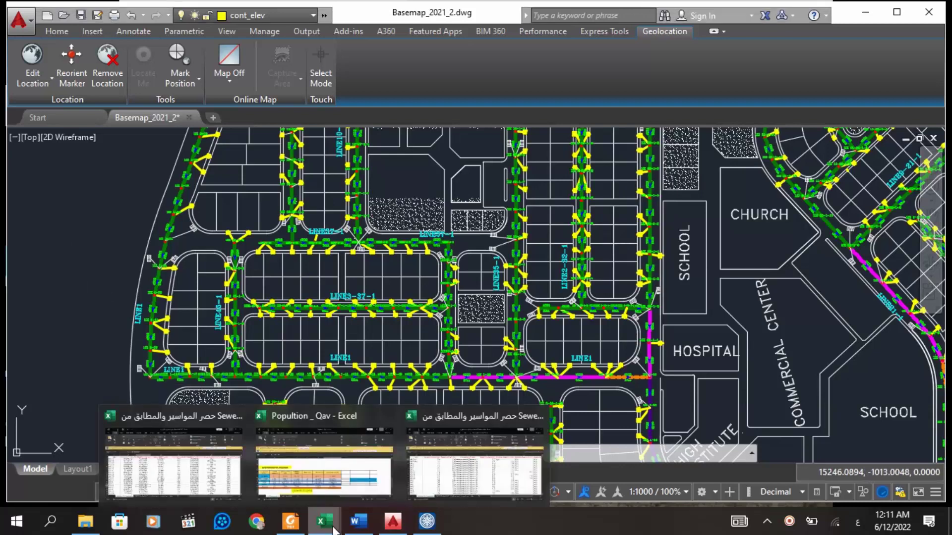
left_click(171, 454)
left_click(64, 203)
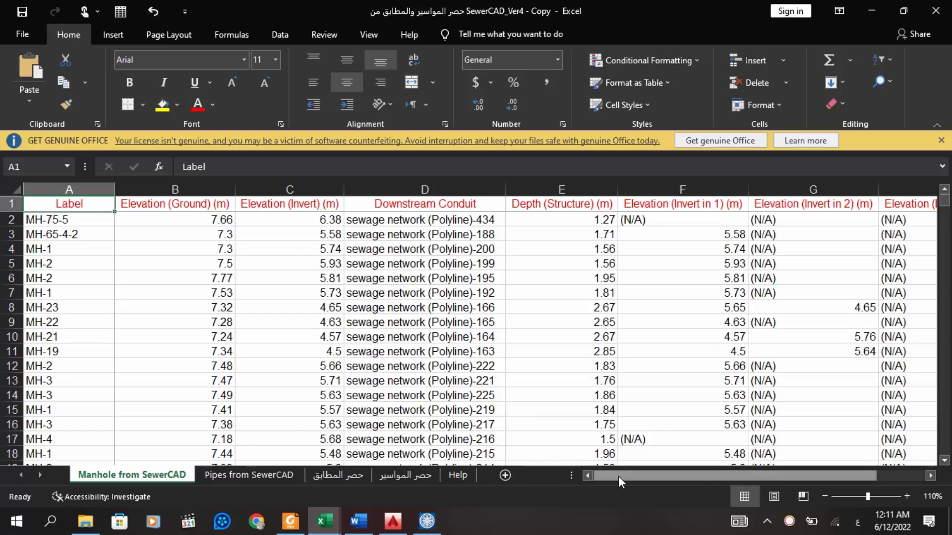
left_click_drag(617, 477, 686, 480)
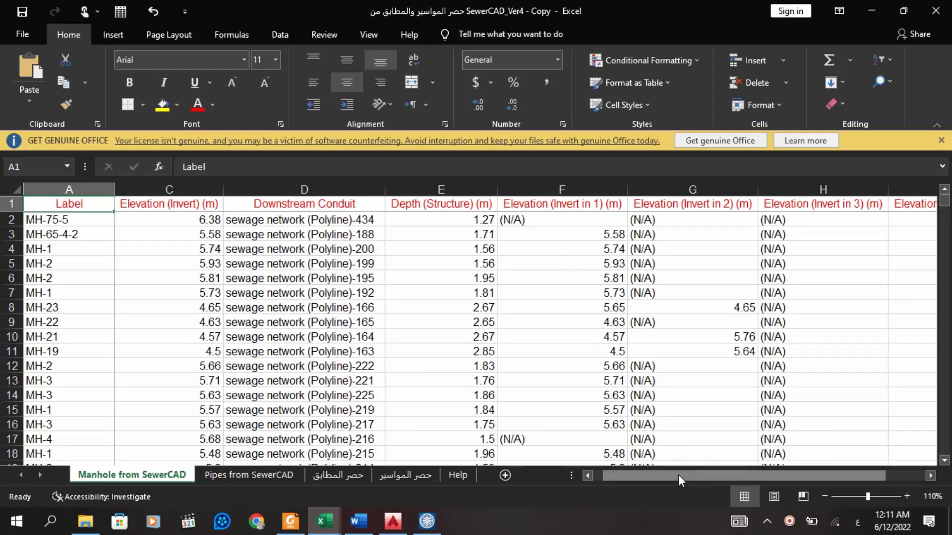
left_click_drag(678, 474, 695, 475)
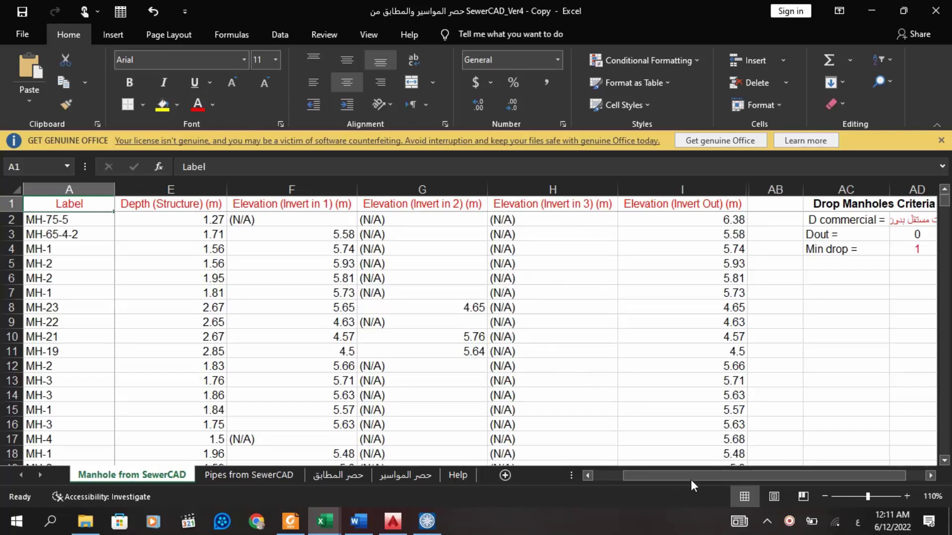
left_click_drag(691, 475, 709, 475)
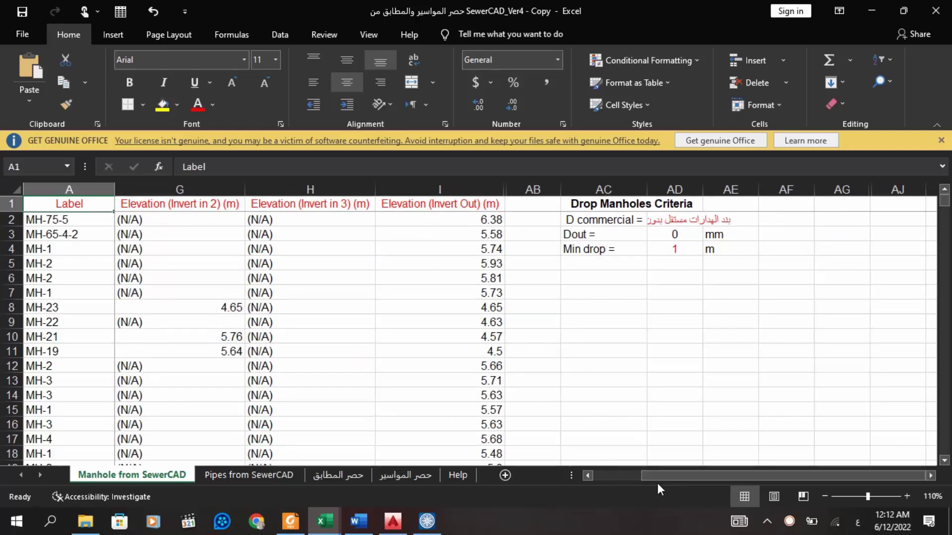
left_click_drag(673, 475, 614, 479)
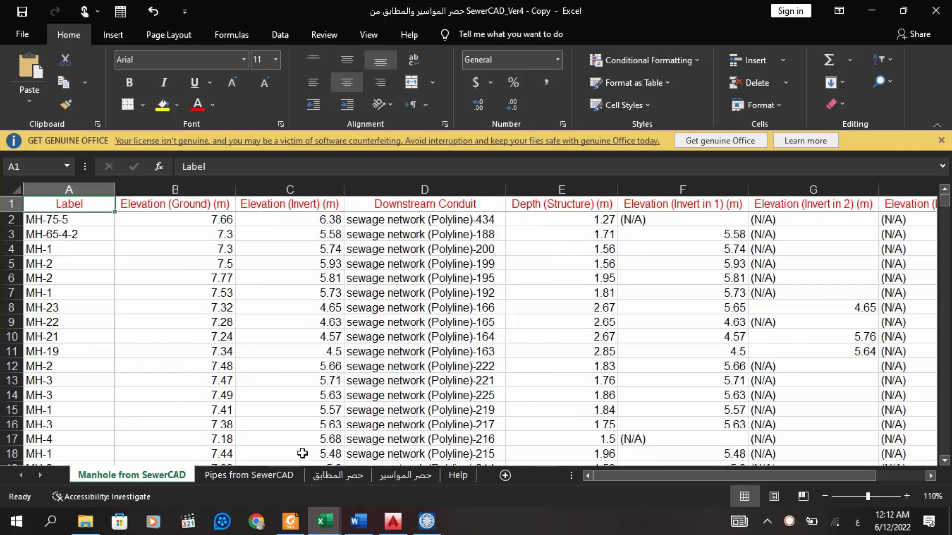
Step: Review the column headings of the Pipes from SewerCAD sheet, then return to the Manhole from SewerCAD sheet
left_click(269, 475)
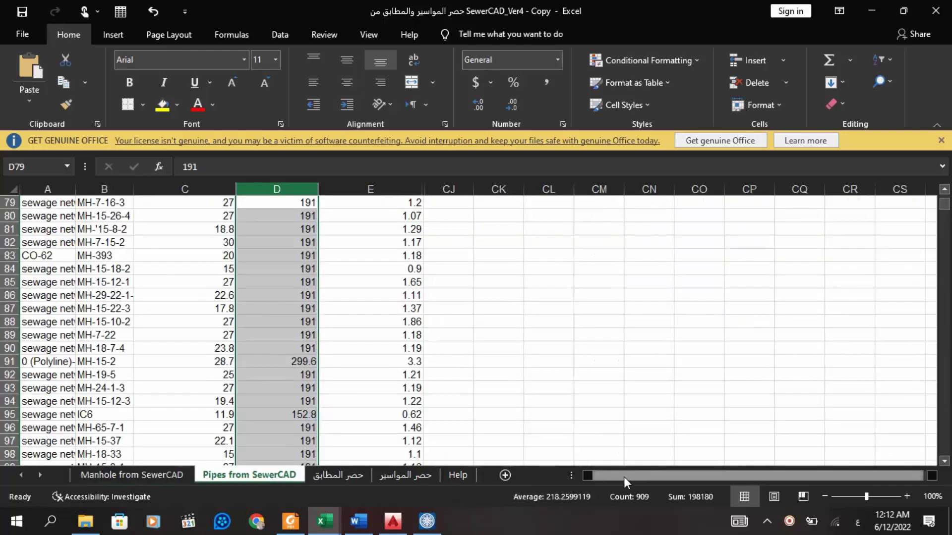
scroll(190, 264, "up", 5)
scroll(191, 264, "up", 4)
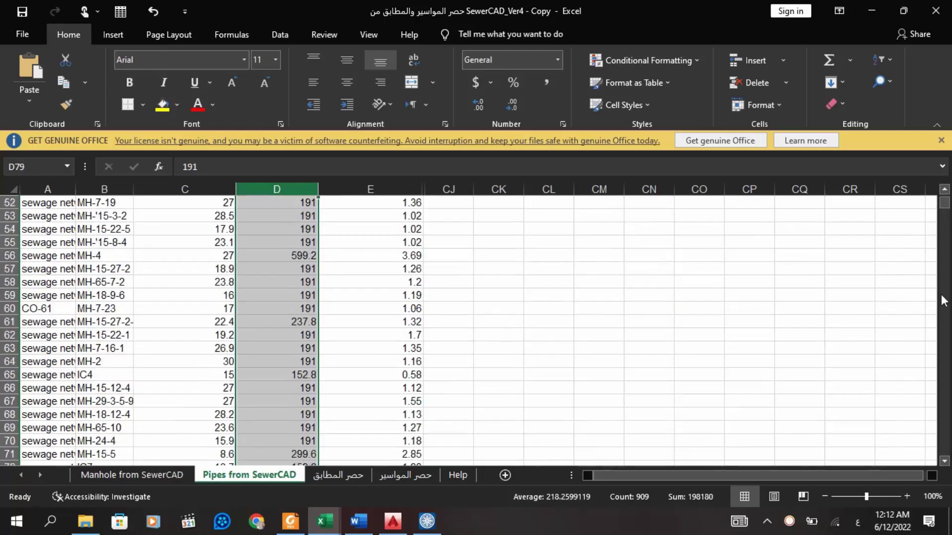
left_click_drag(947, 201, 946, 195)
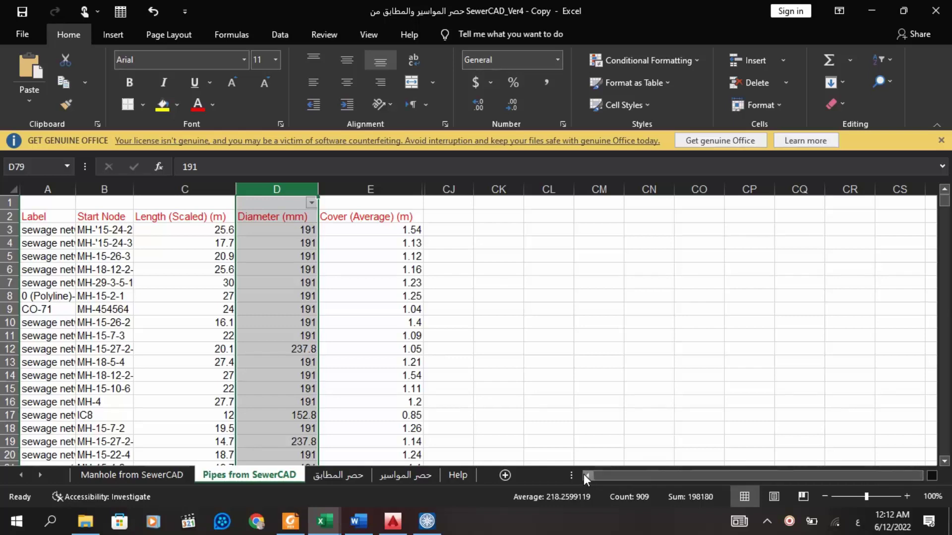
left_click(139, 476)
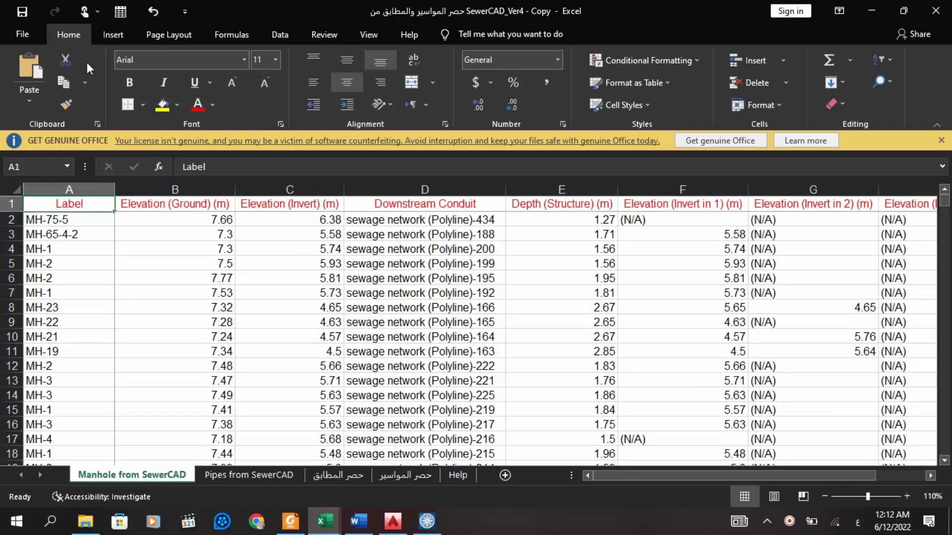
Step: Switch to SewerCAD and open the manhole FlexTable in a maximized window
left_click(427, 521)
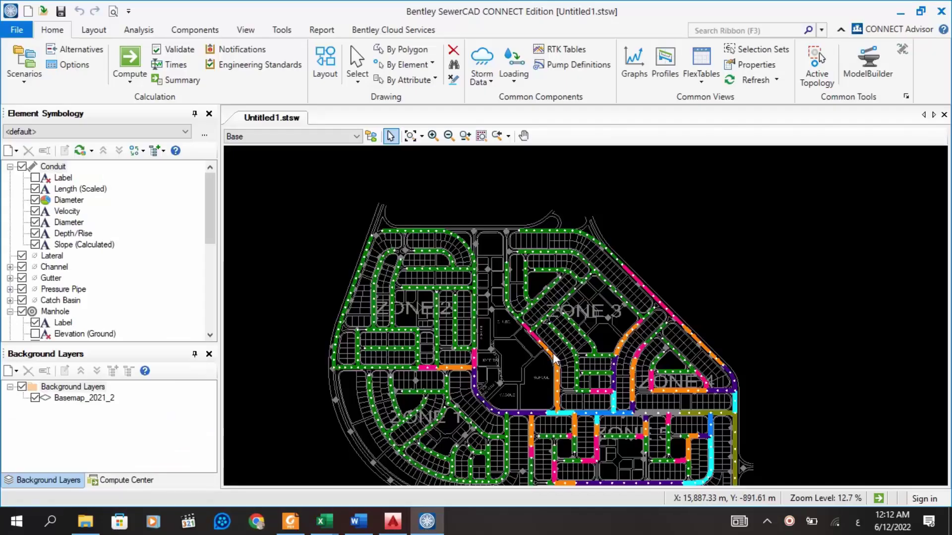
scroll(566, 319, "down", 1)
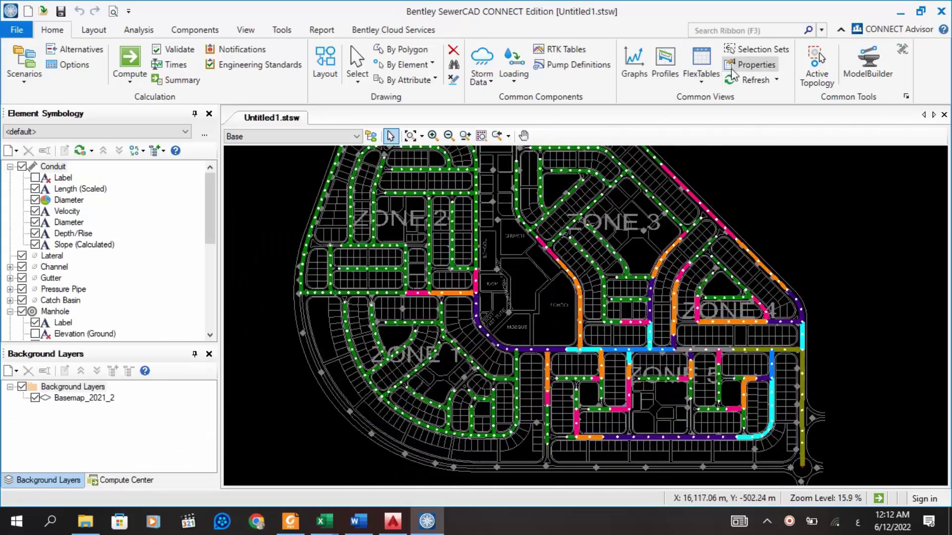
left_click(705, 84)
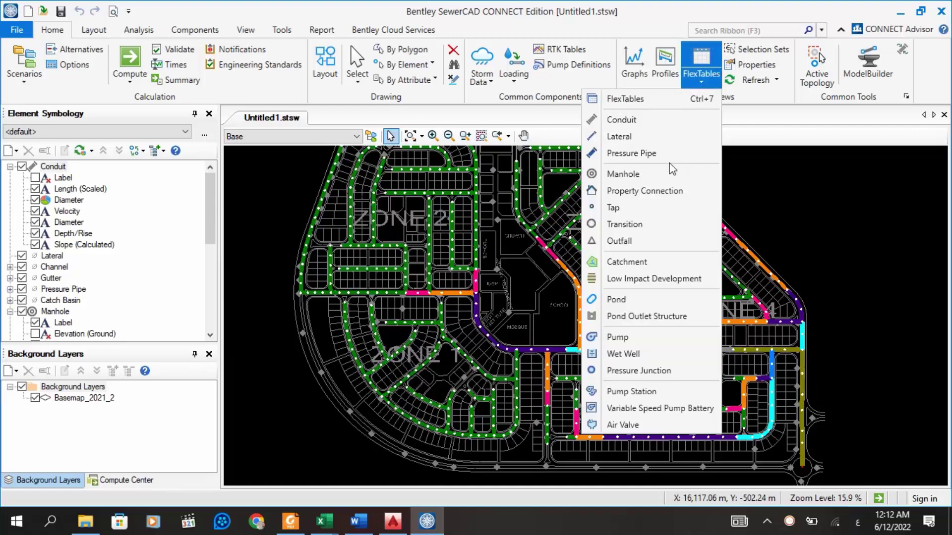
left_click(624, 175)
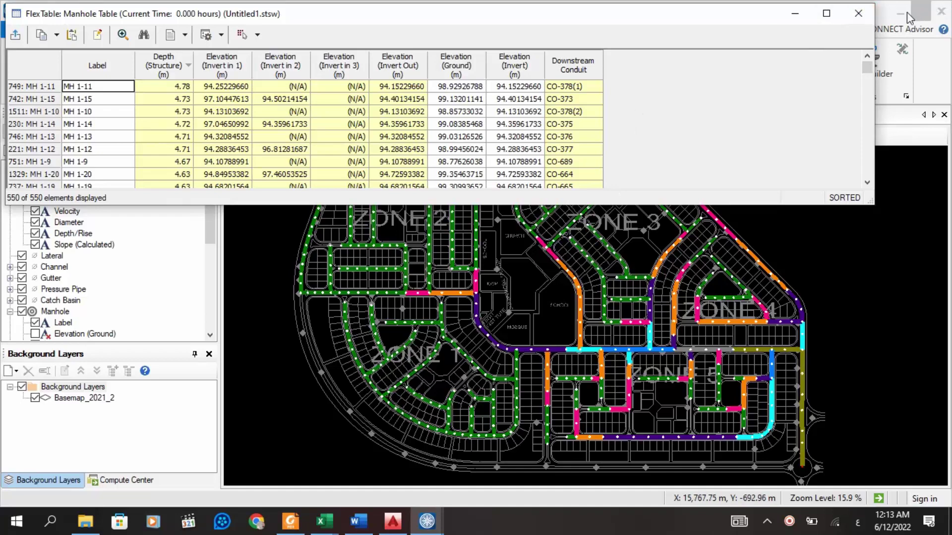
left_click(826, 14)
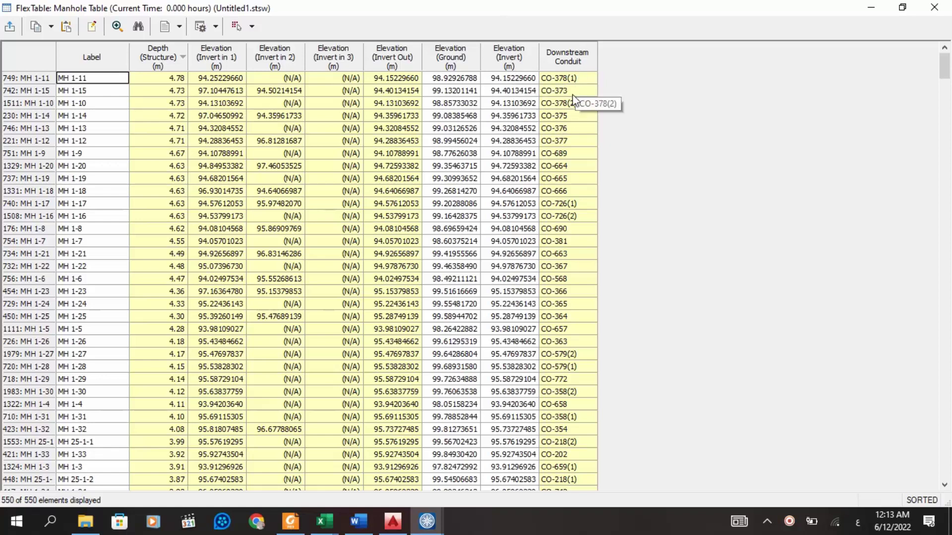
Step: Export the manhole FlexTable as a Comma Delimited File (*.csv)
left_click(11, 27)
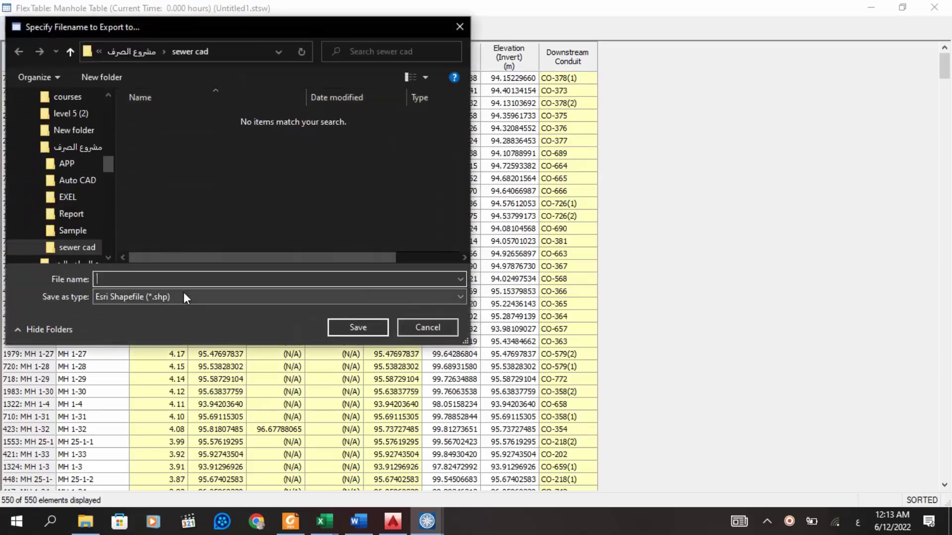
left_click(183, 293)
left_click(179, 329)
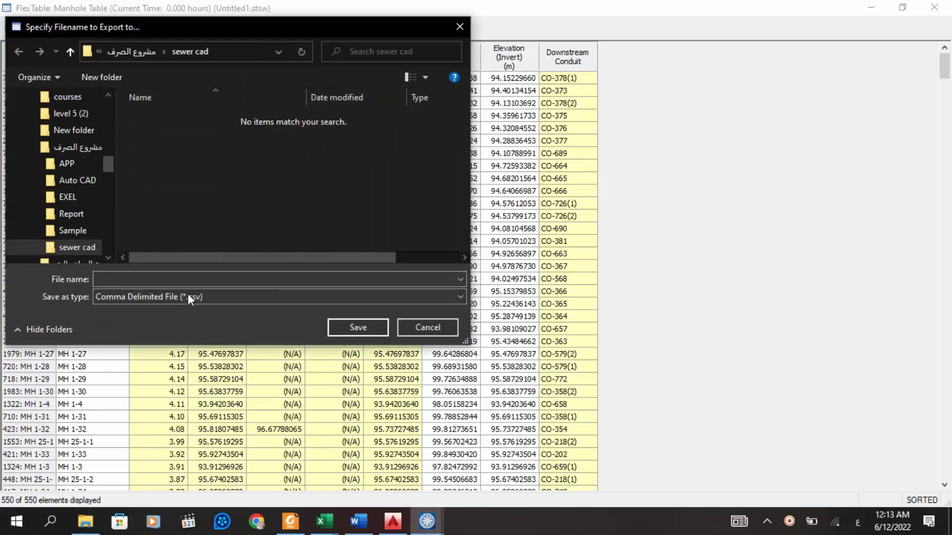
left_click(189, 279)
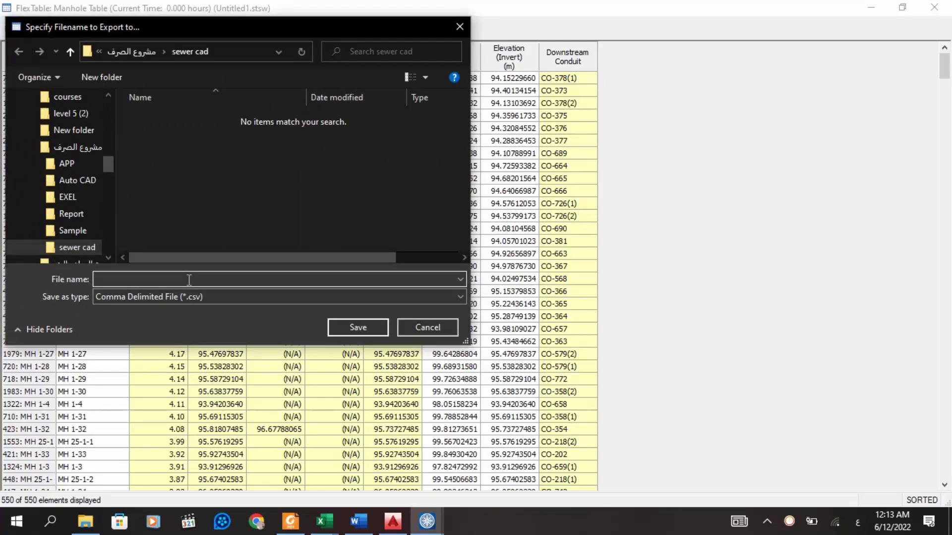
key("Return")
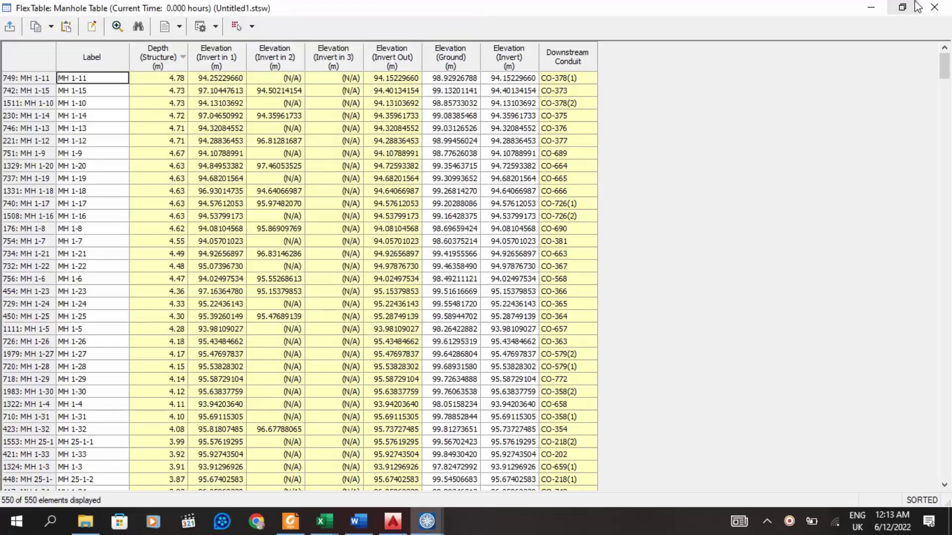
Step: Minimize the manhole table and open the conduit FlexTable
left_click(878, 11)
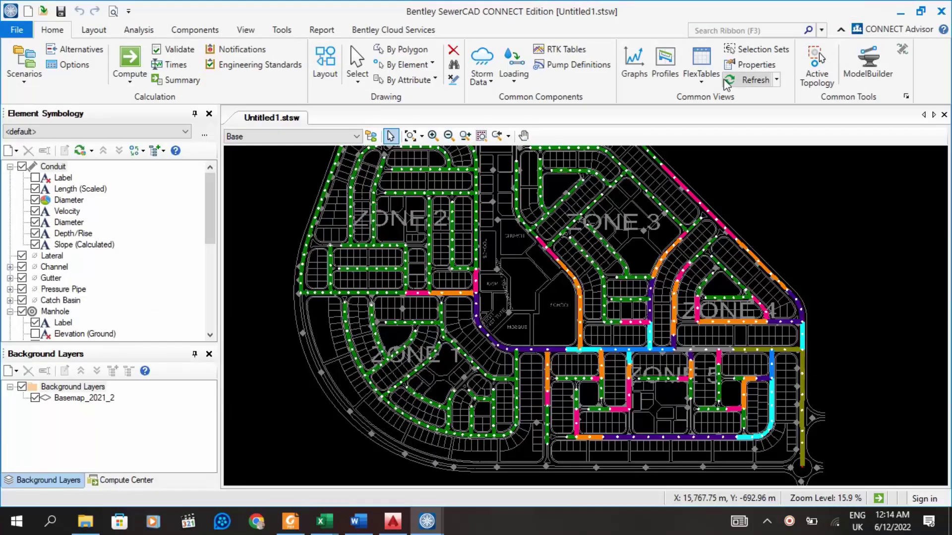
left_click(712, 86)
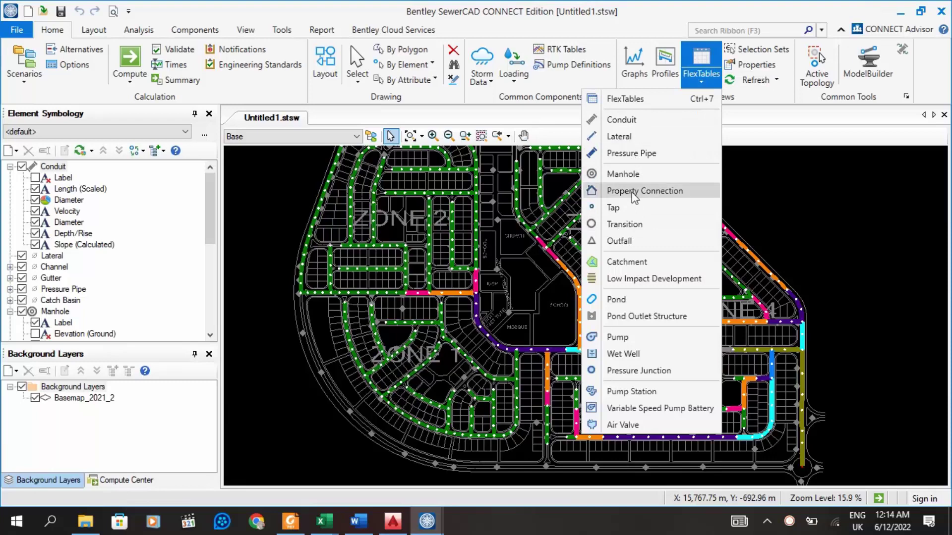
left_click(642, 121)
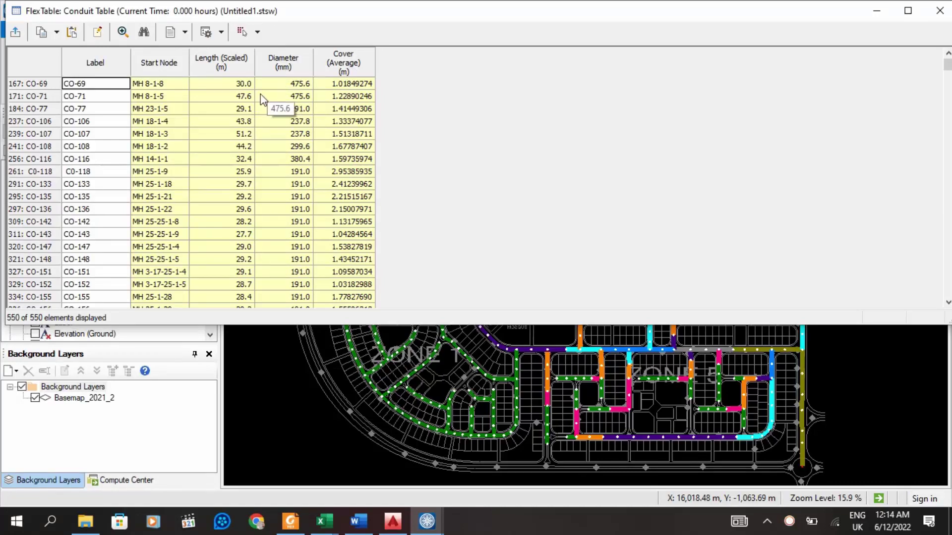
Step: Export the conduit FlexTable as a Comma Delimited File (*.csv)
left_click(24, 33)
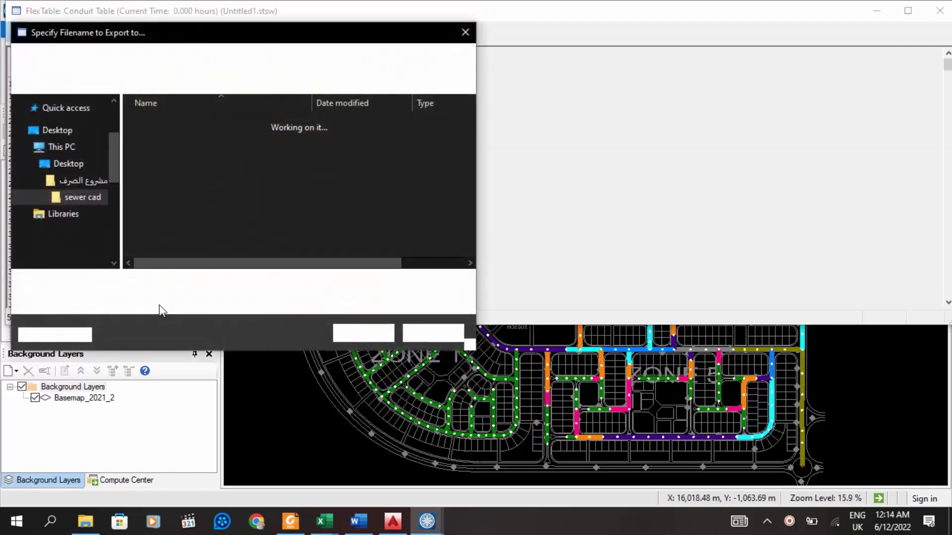
left_click(210, 304)
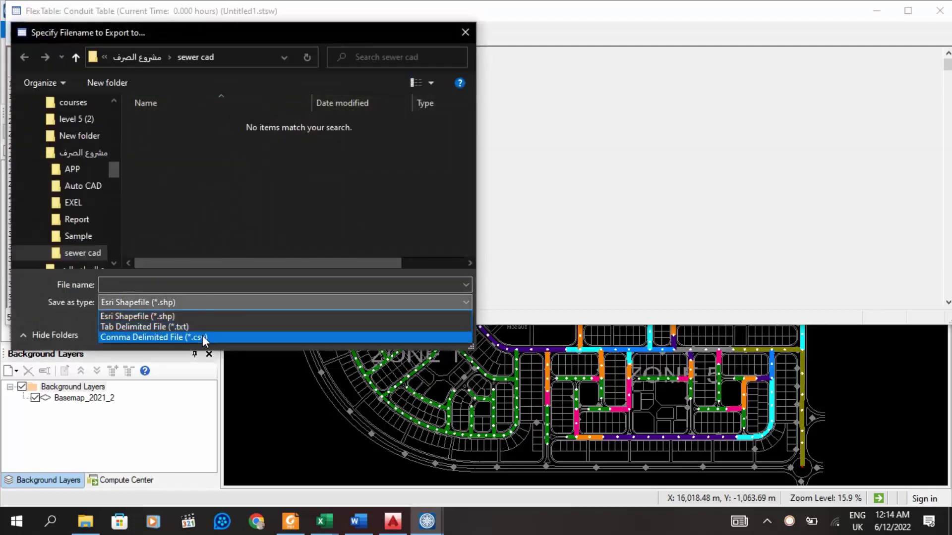
left_click(202, 337)
left_click(202, 285)
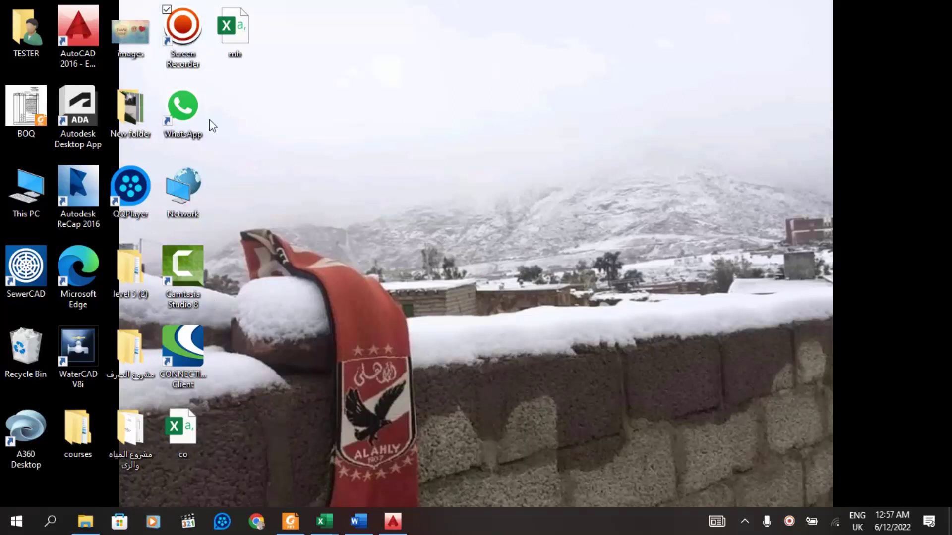
Step: Open the exported mh CSV file from the desktop and review its column headers from Label through Downstream Conduit
left_click(246, 31)
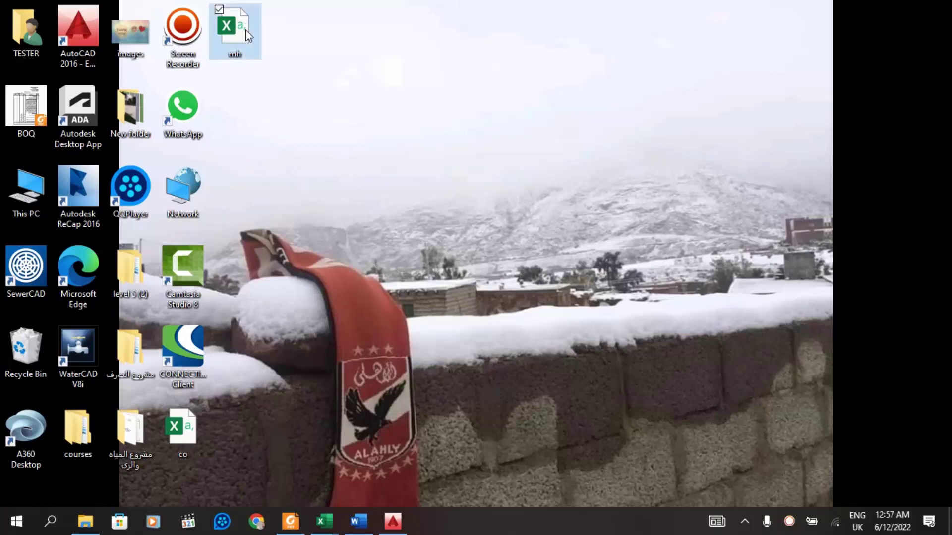
double_click(245, 33)
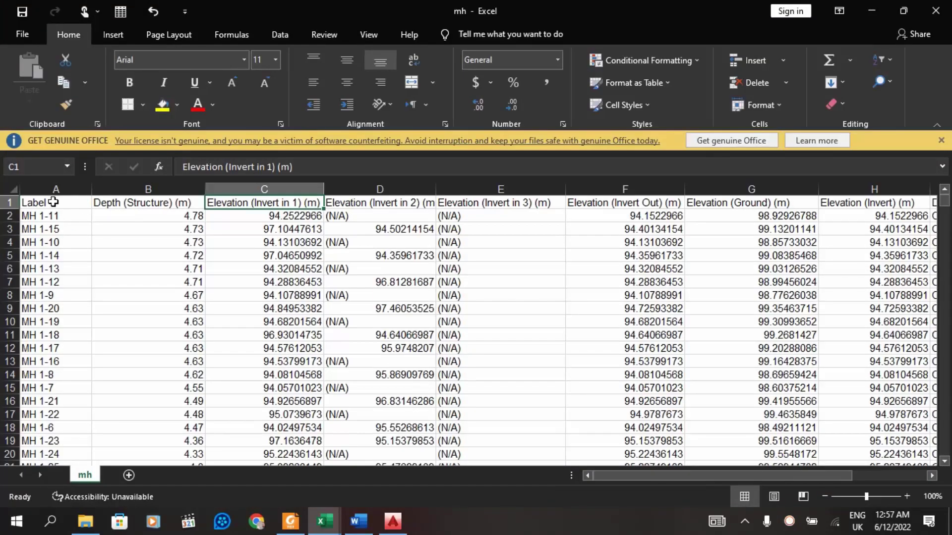
left_click(53, 202)
left_click(122, 201)
left_click(264, 205)
left_click(369, 203)
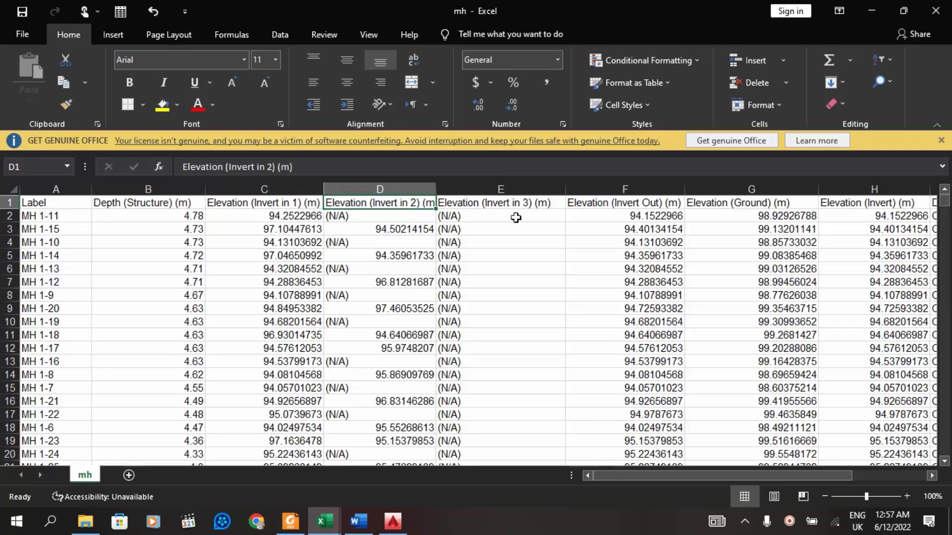
left_click_drag(685, 477, 750, 477)
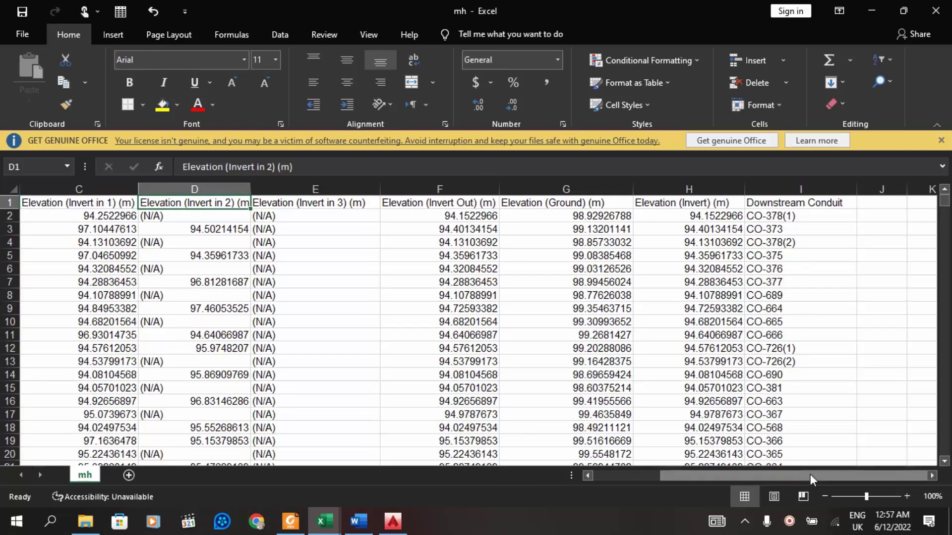
left_click_drag(795, 476, 731, 477)
Step: Copy the manhole labels A2:A551 from the mh workbook into the Label column of the Manhole from SewerCAD sheet, starting at A2
left_click_drag(45, 215, 15, 449)
key("ctrl+c")
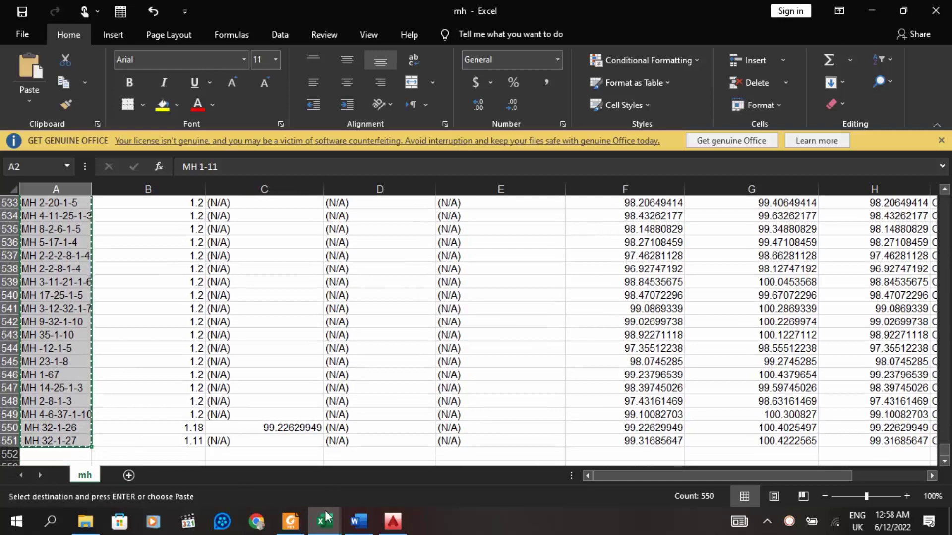
mouse_move(335, 529)
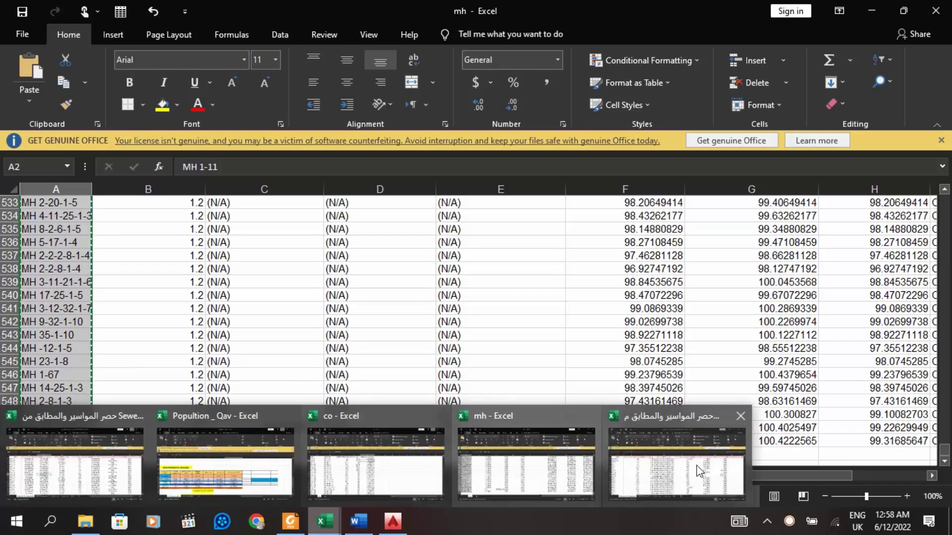
left_click(725, 468)
left_click(46, 215)
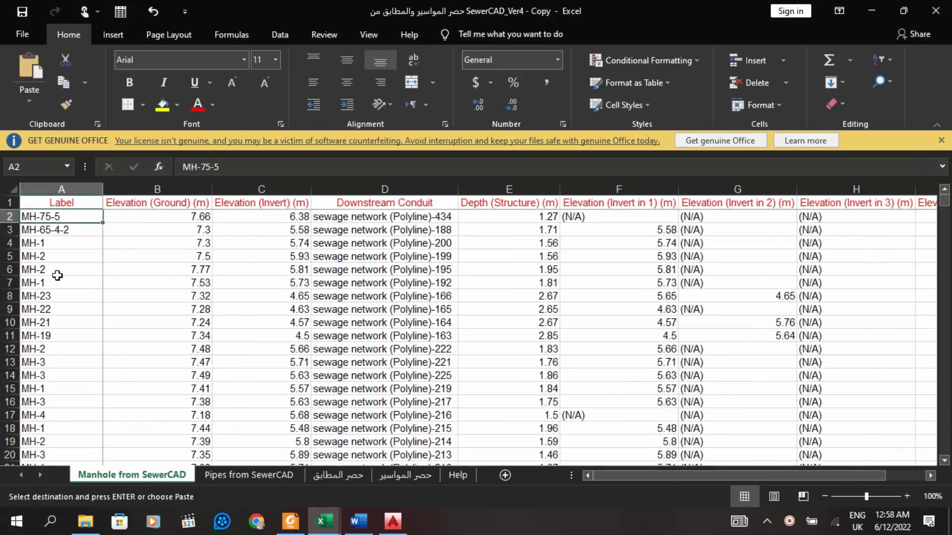
key("ctrl+v")
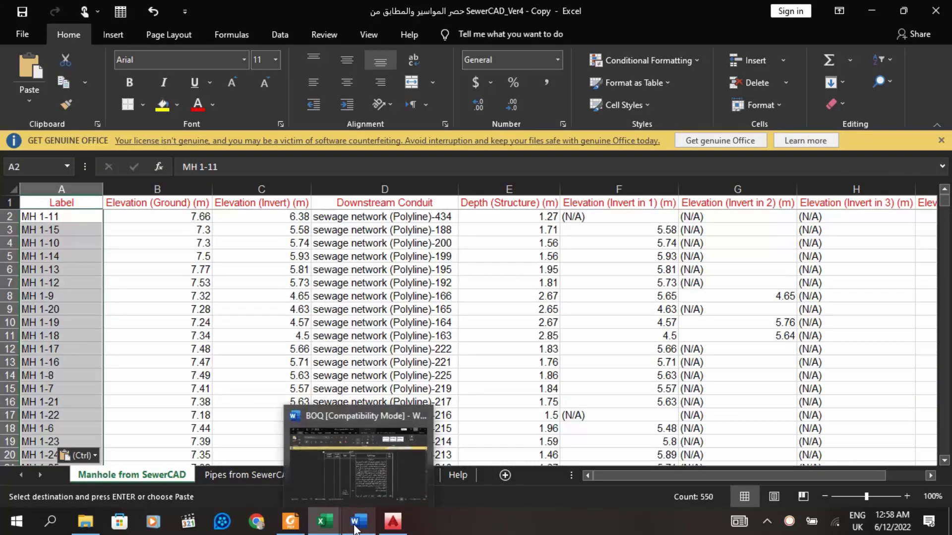
Step: Copy the Depth (Structure) values B2:B551 from the mh workbook into the matching column of the Manhole from SewerCAD sheet, starting at E2
left_click(323, 519)
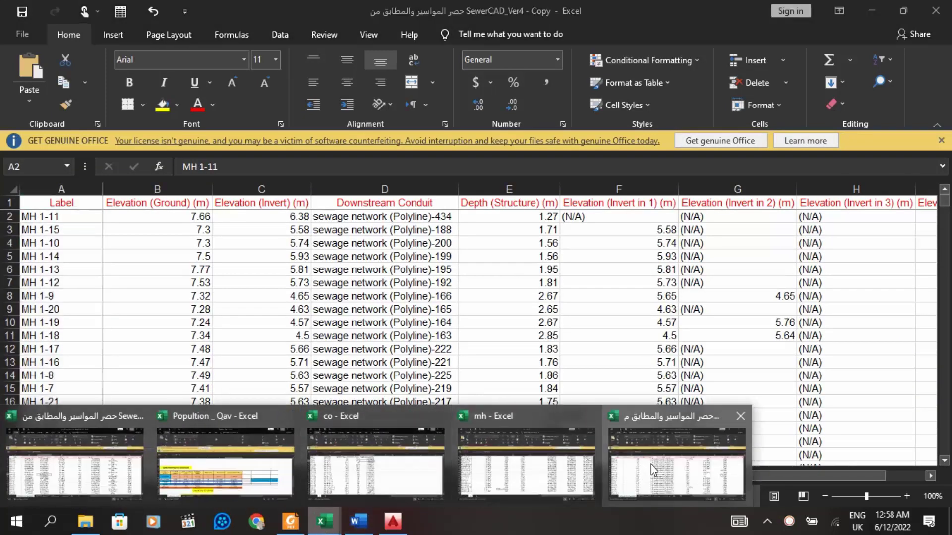
left_click(526, 463)
scroll(105, 297, "up", 5)
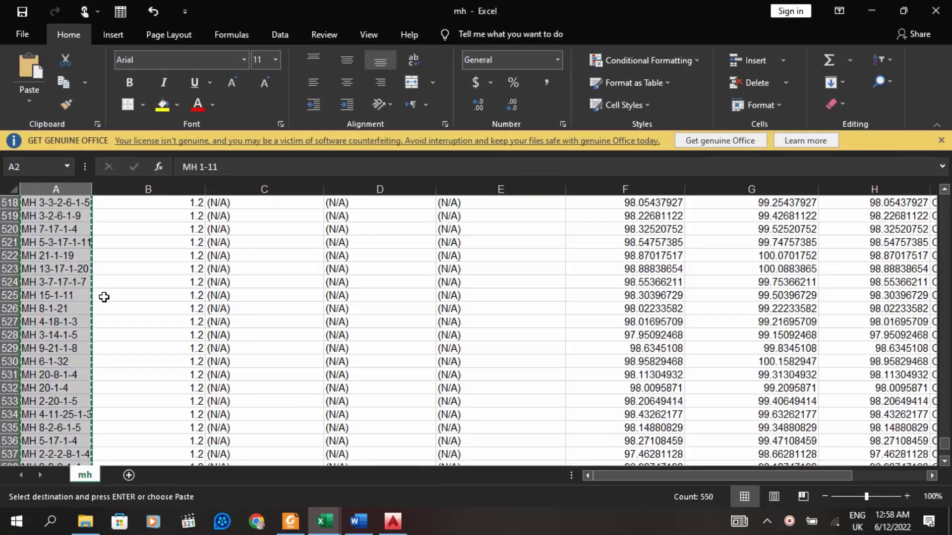
scroll(104, 297, "up", 10)
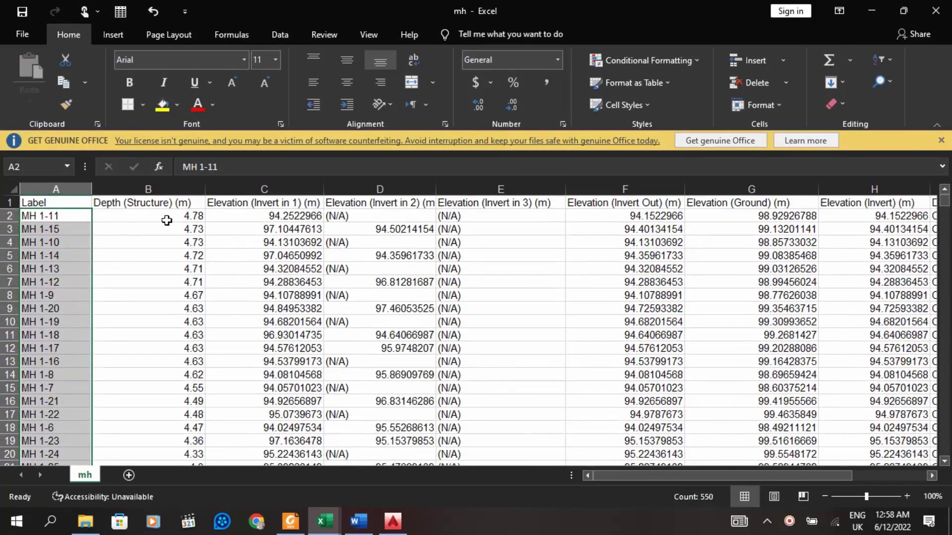
left_click_drag(166, 218, 198, 390)
key("ctrl+c")
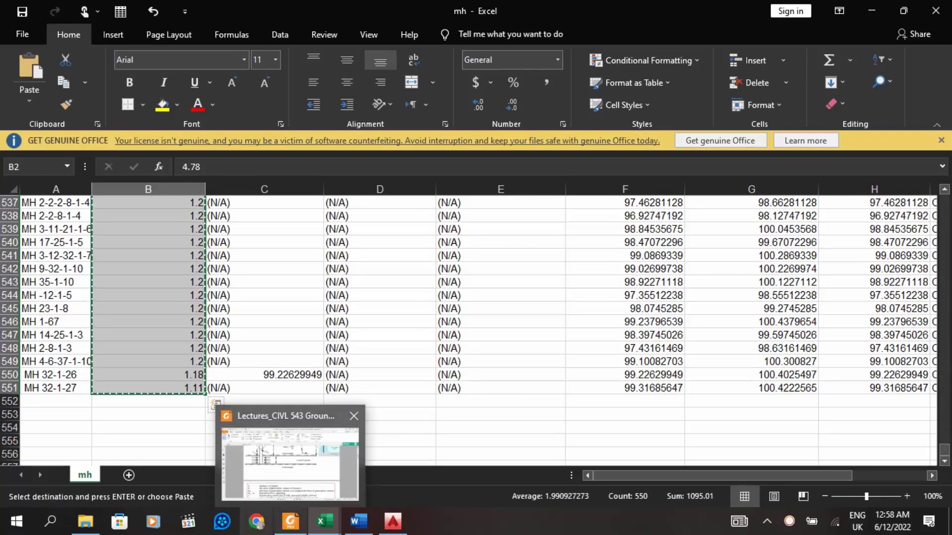
mouse_move(325, 520)
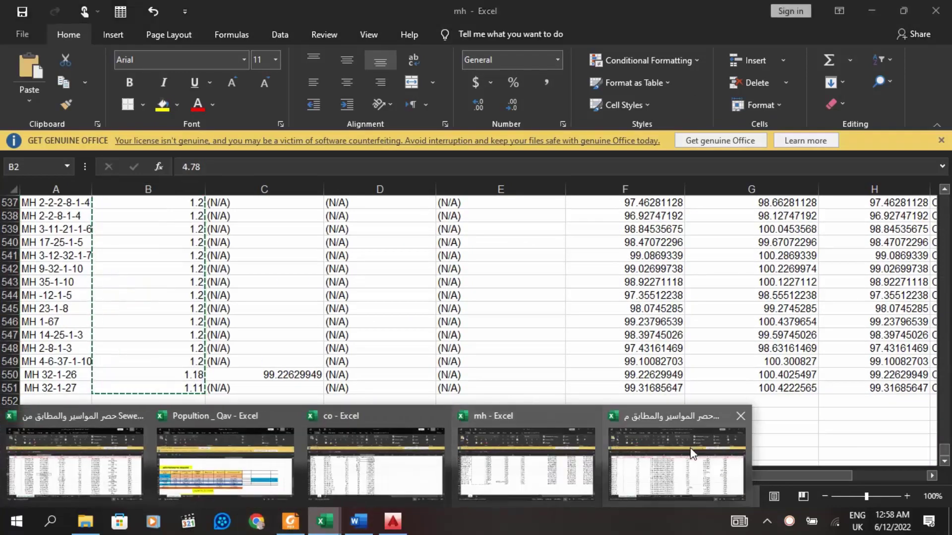
left_click(744, 419)
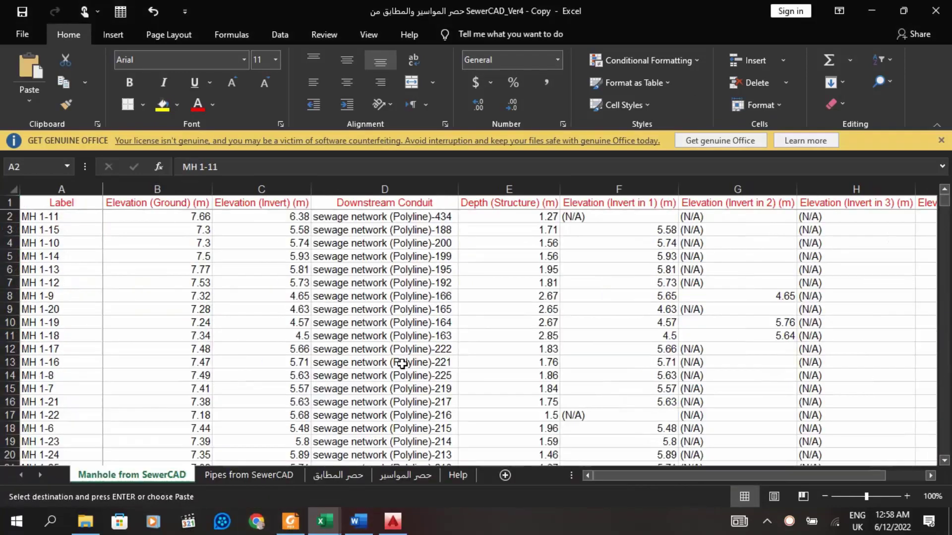
left_click(484, 221)
key("Return")
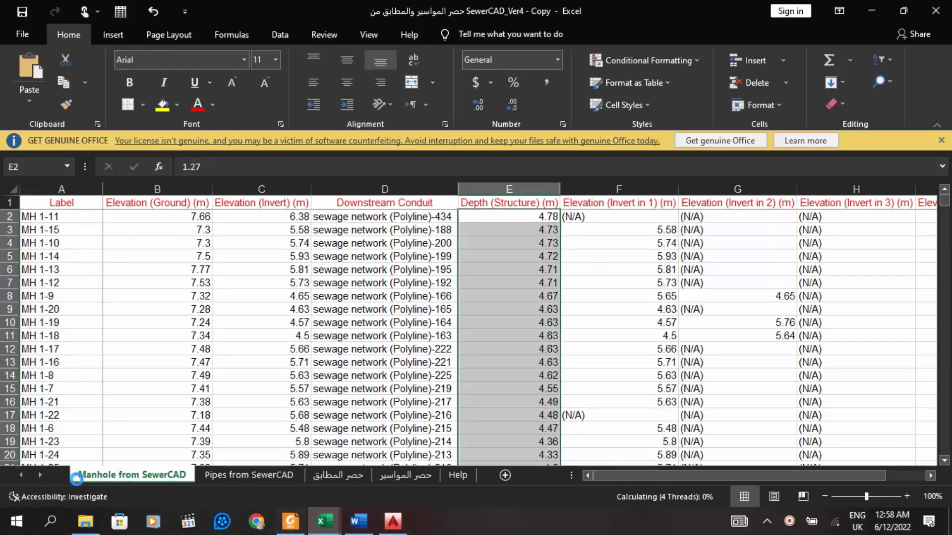
Step: Copy the Elevation (Invert in 1) values C2:C551 from the mh workbook into the Manhole from SewerCAD sheet, starting at F2
mouse_move(323, 518)
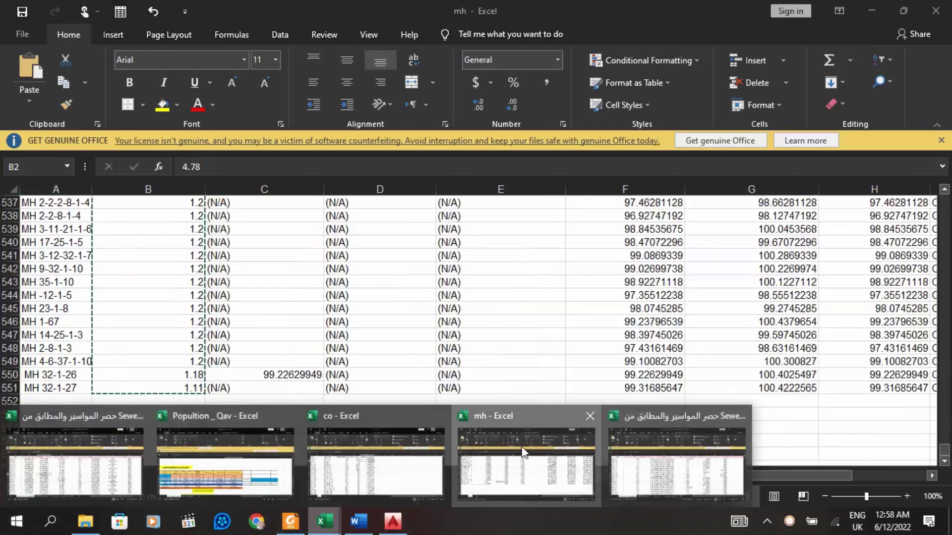
left_click(523, 452)
scroll(255, 313, "up", 5)
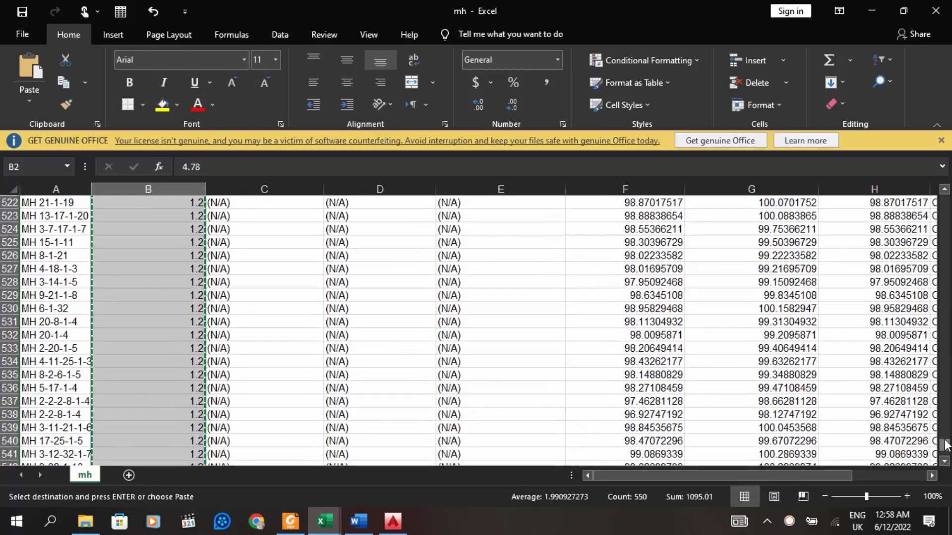
left_click_drag(944, 444, 945, 198)
left_click(240, 216)
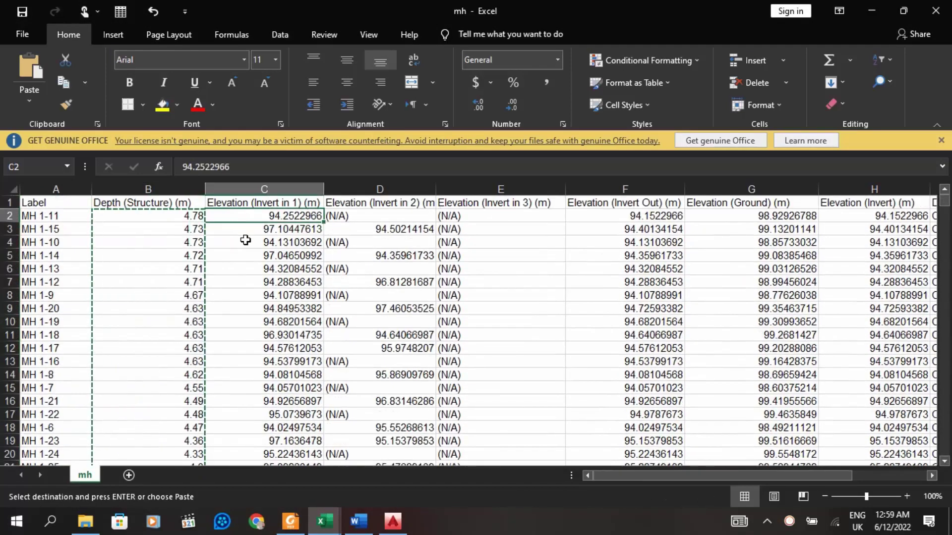
key("Escape")
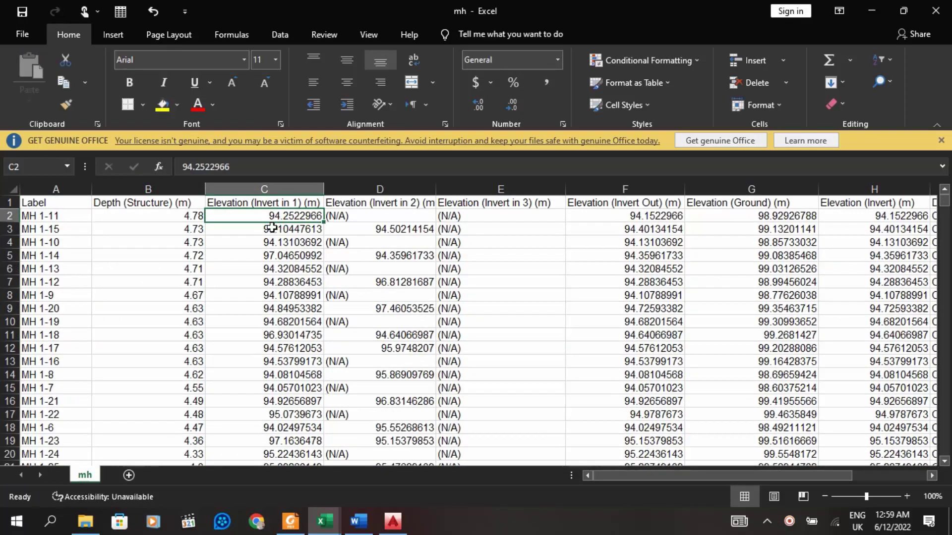
left_click_drag(272, 218, 295, 440)
key("ctrl+c")
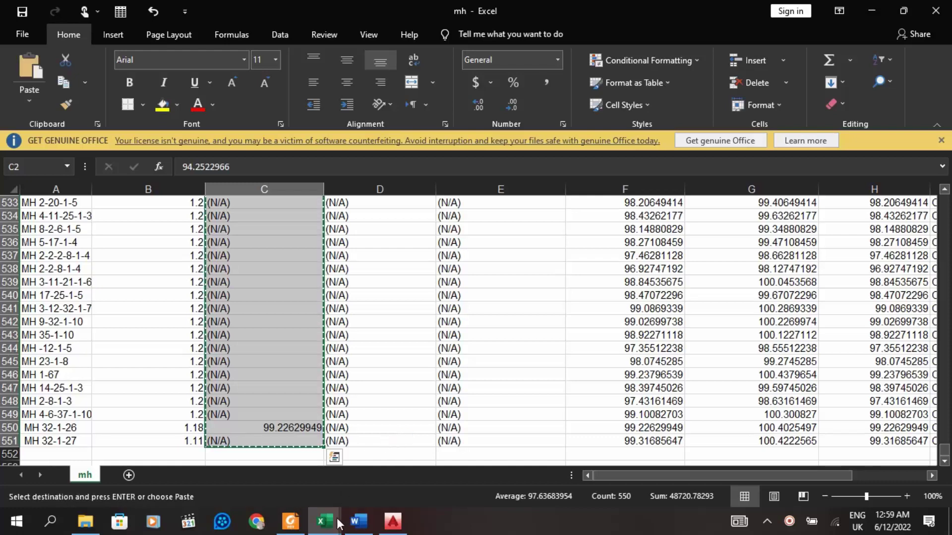
left_click(325, 522)
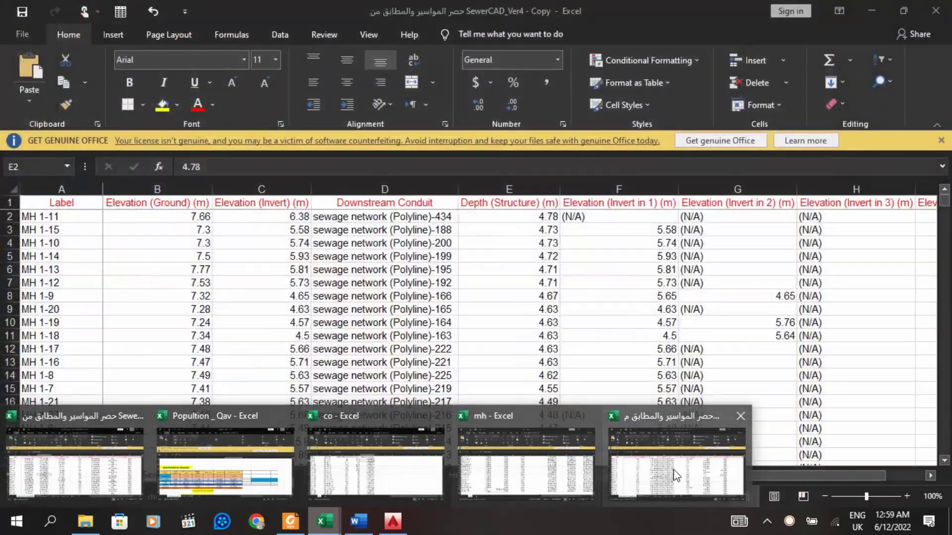
left_click(676, 469)
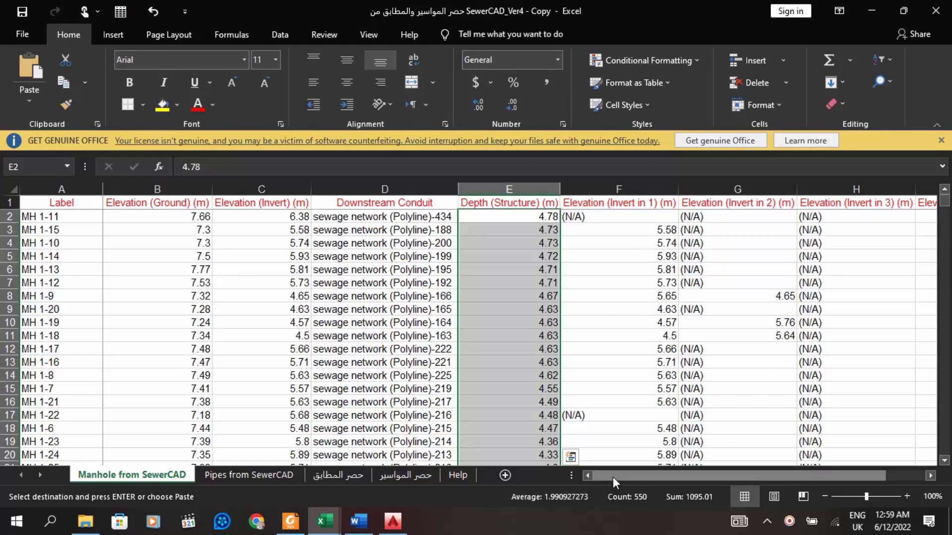
scroll(570, 454, "right", 2)
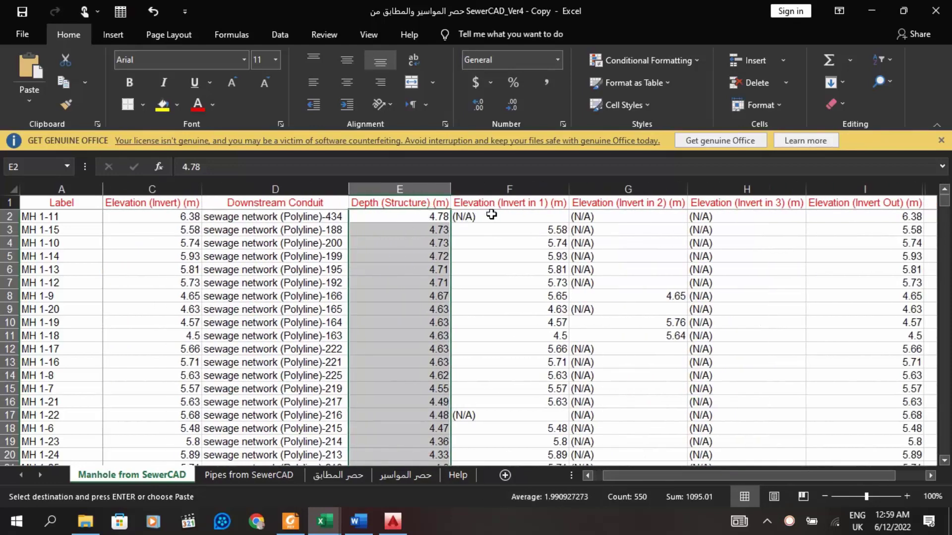
left_click(492, 215)
key("ctrl+v")
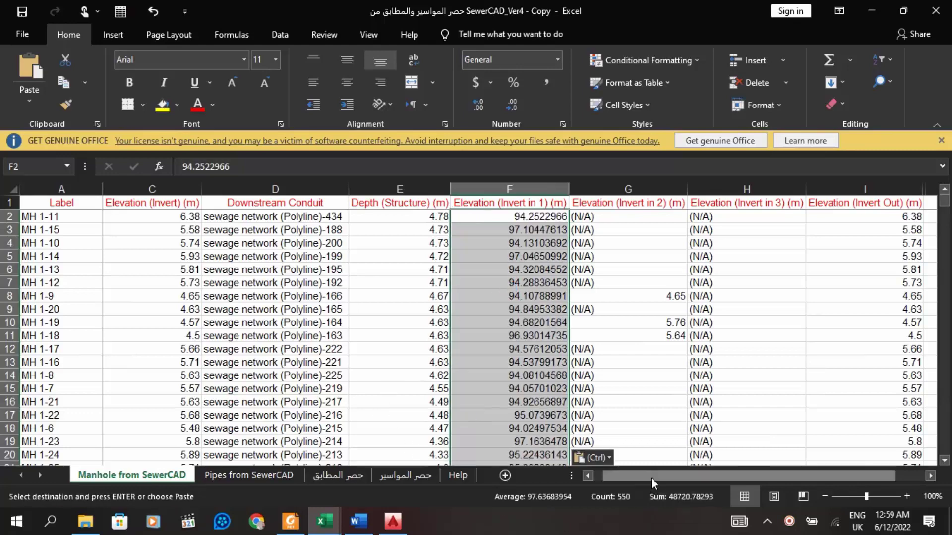
Step: Return to the mh workbook and review the remaining manhole columns from Elevation (Invert in 2) through Downstream Conduit
scroll(645, 475, "left", 2)
mouse_move(346, 518)
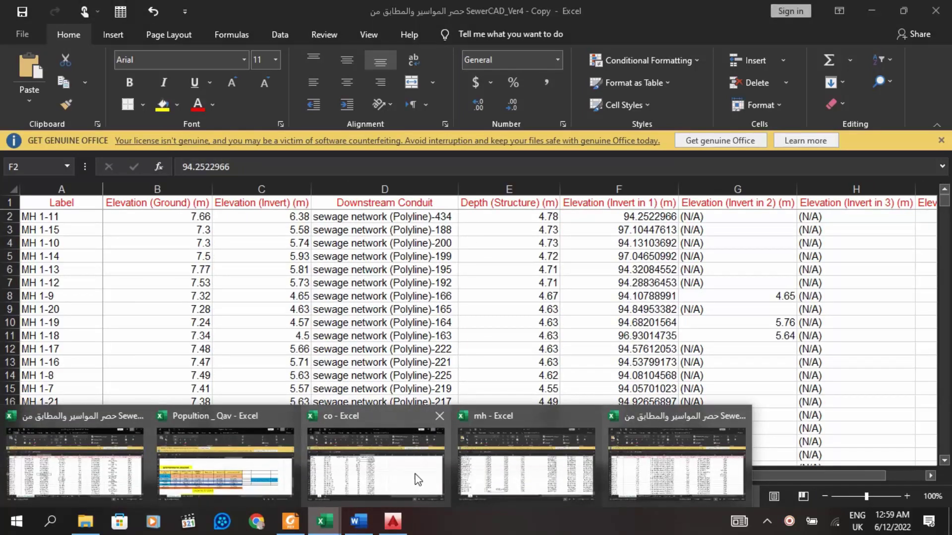
left_click(499, 451)
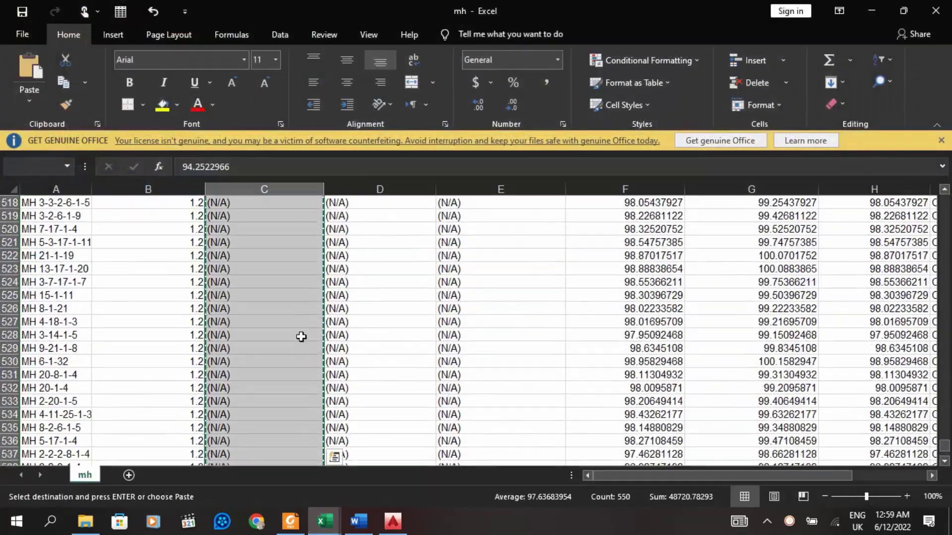
left_click_drag(944, 441, 948, 194)
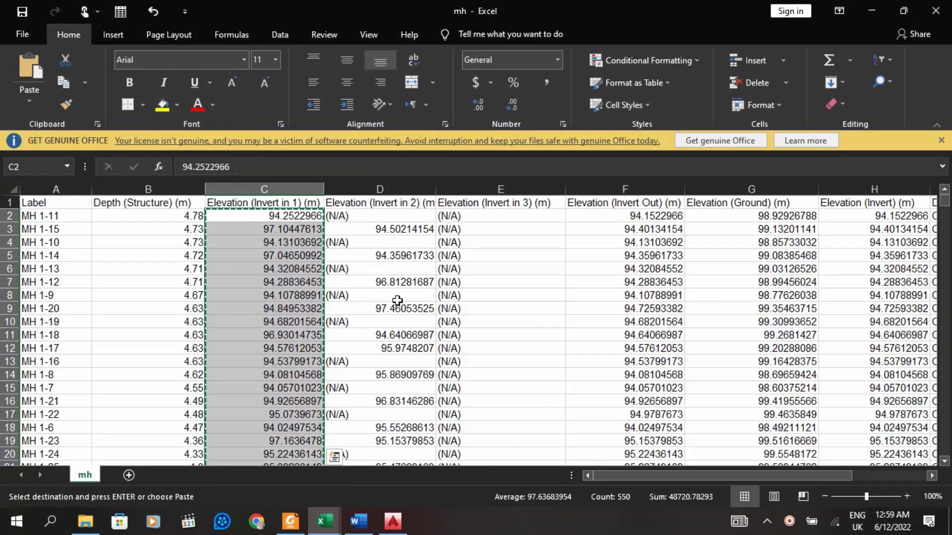
key("Escape")
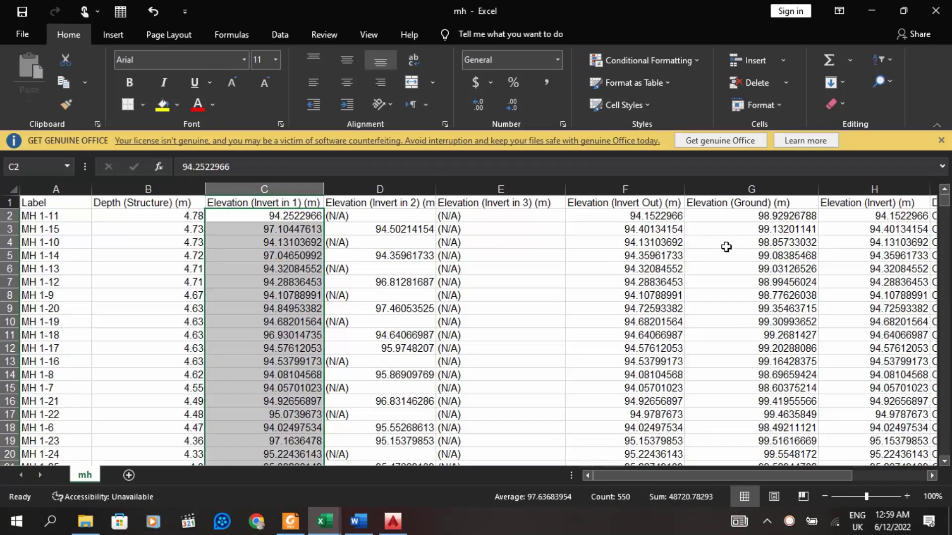
scroll(688, 329, "right", 3)
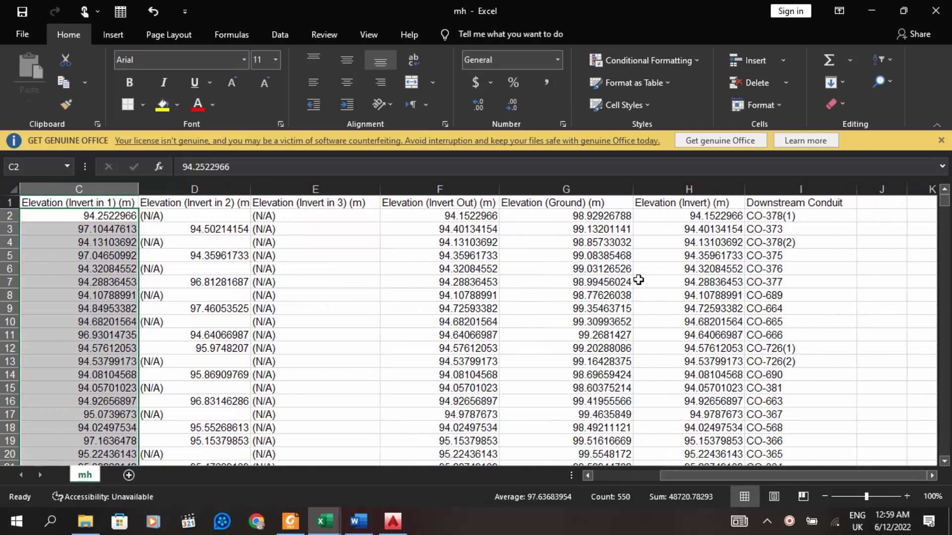
Step: Copy the conduit labels A2:A551 in the co workbook
mouse_move(325, 520)
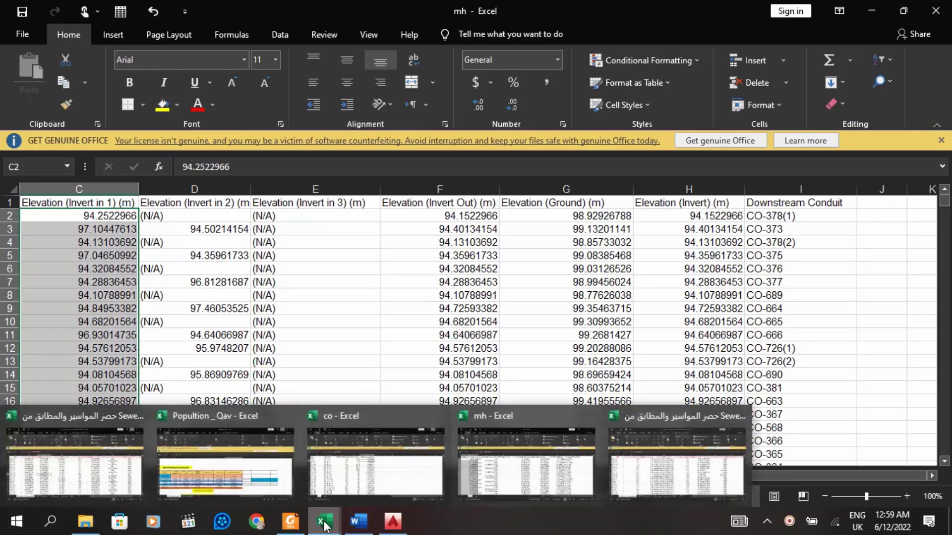
left_click(379, 480)
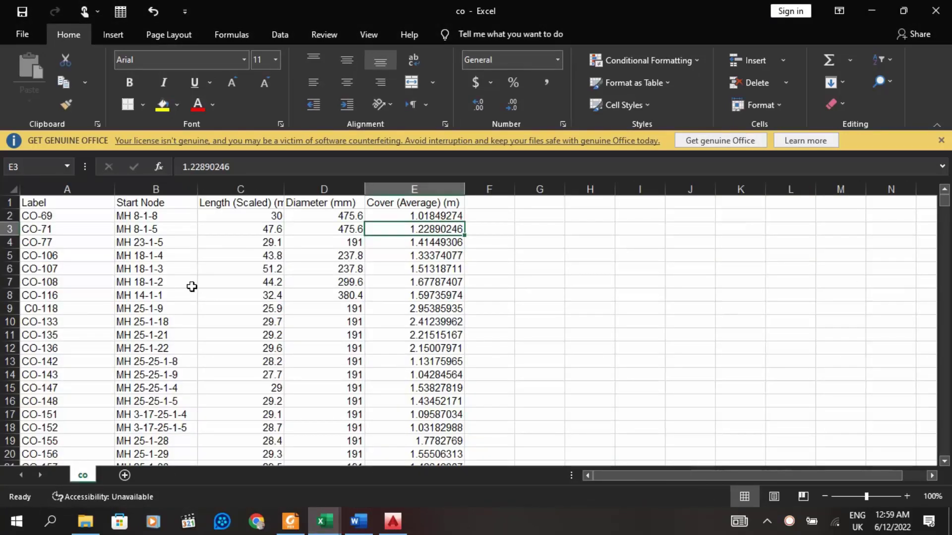
left_click(67, 229)
left_click(63, 214)
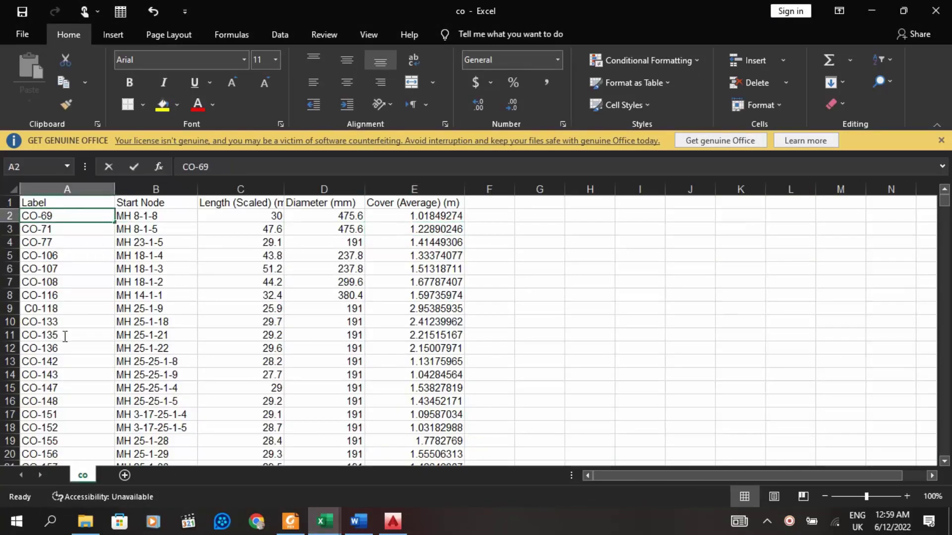
double_click(57, 221)
left_click(74, 240)
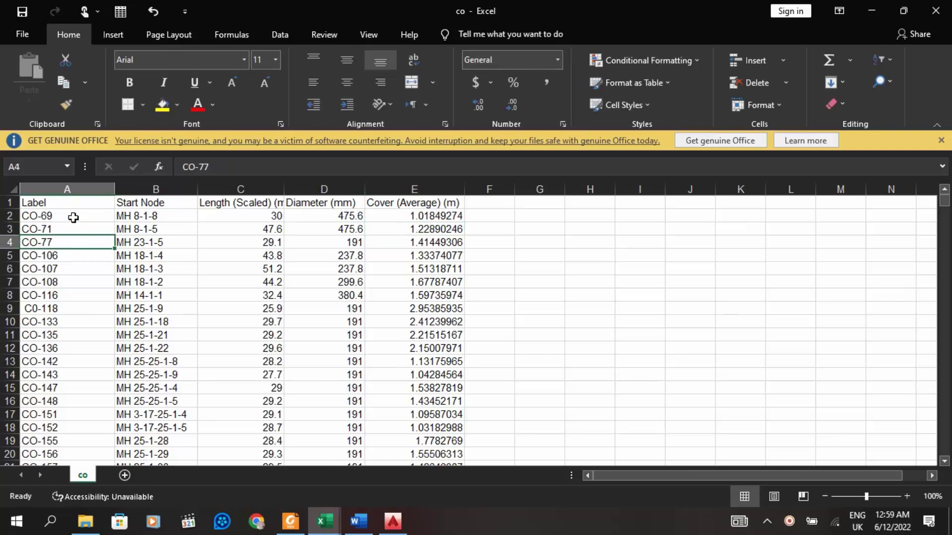
left_click_drag(74, 216, 68, 438)
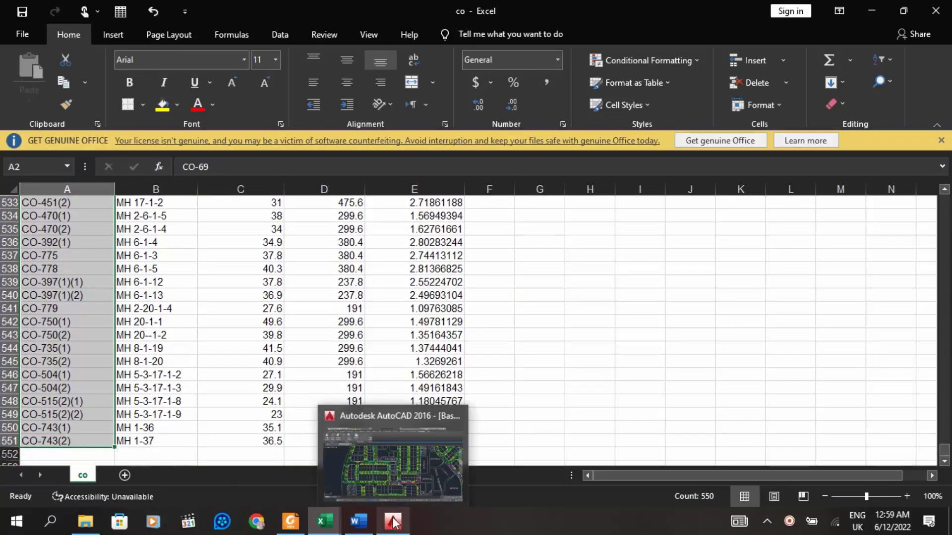
key("ctrl+c")
Step: Paste the conduit labels into the Label column of the Pipes from SewerCAD sheet in the SewerCAD_Ver4 - Copy workbook, starting at A3
mouse_move(330, 528)
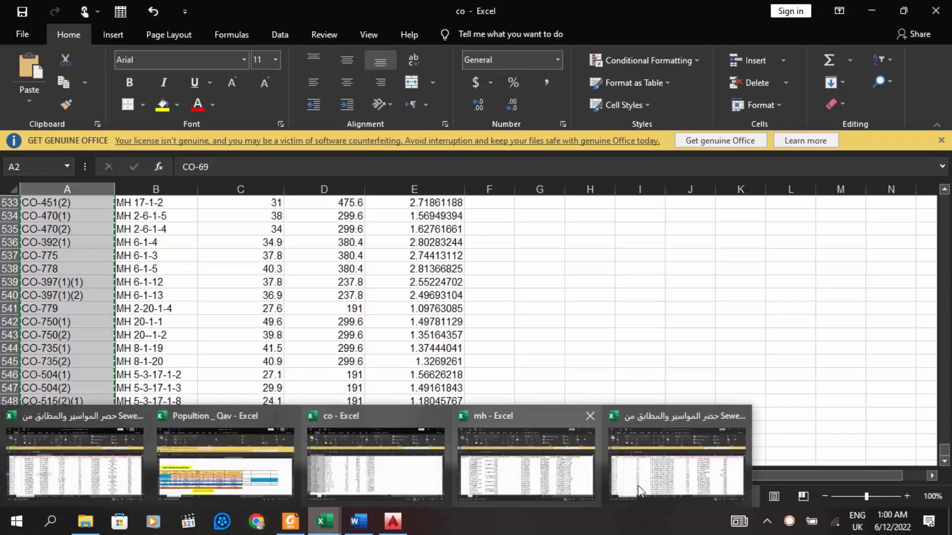
left_click(640, 459)
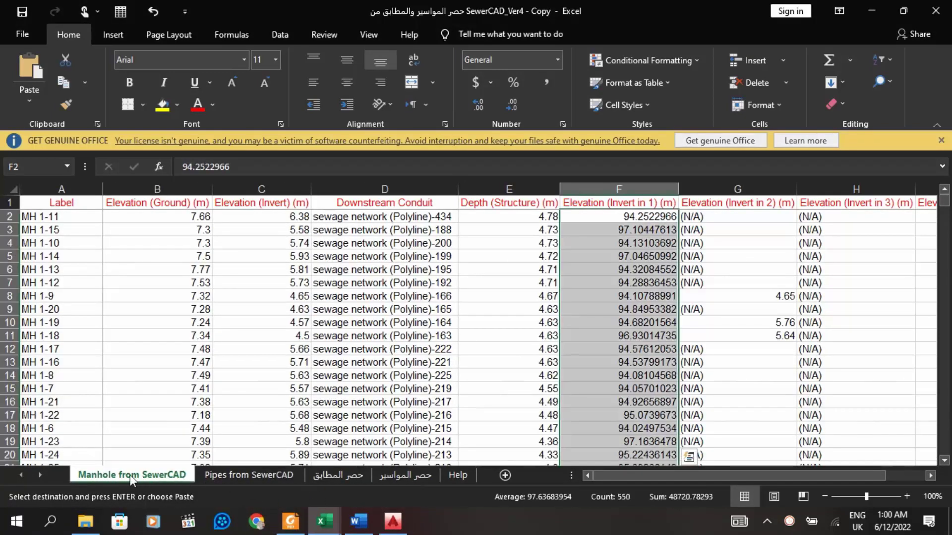
left_click(244, 476)
scroll(262, 382, "up", 6)
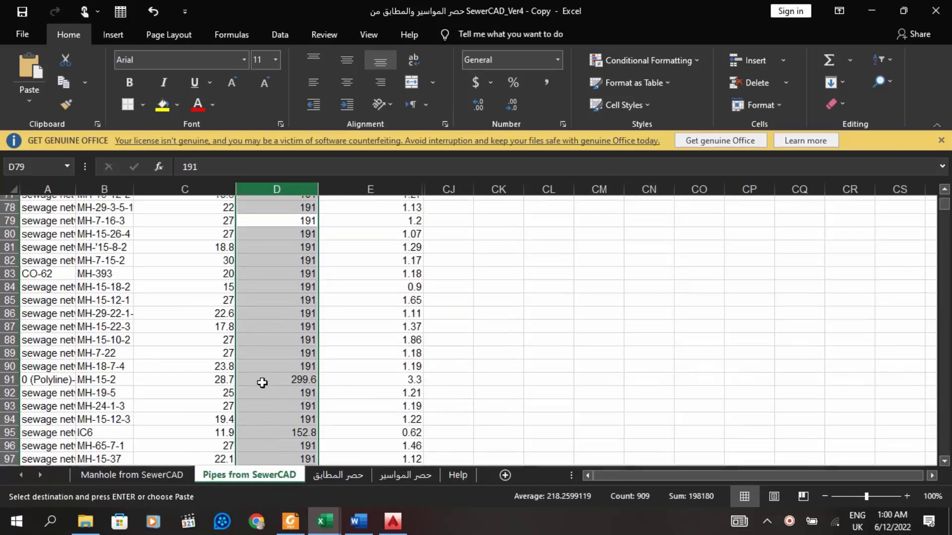
scroll(289, 325, "up", 2)
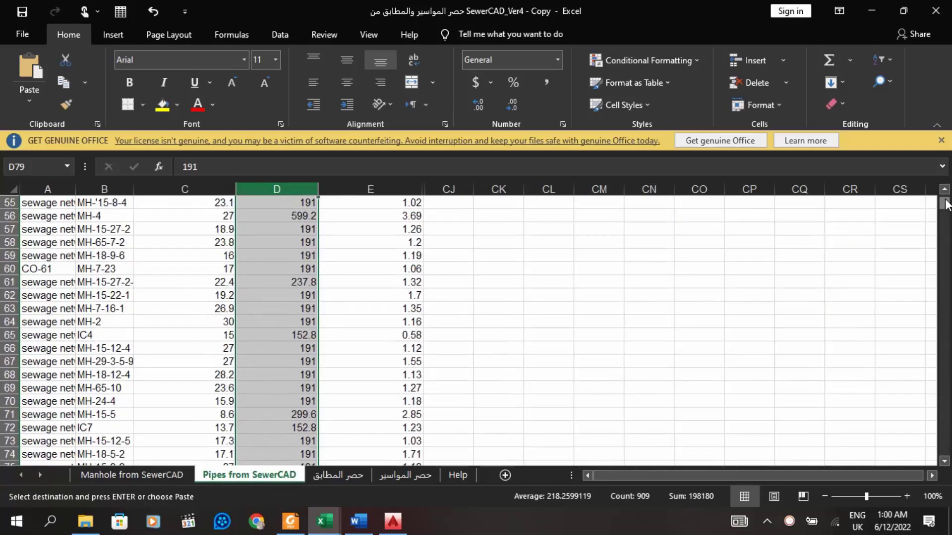
left_click_drag(946, 205, 943, 186)
left_click(72, 230)
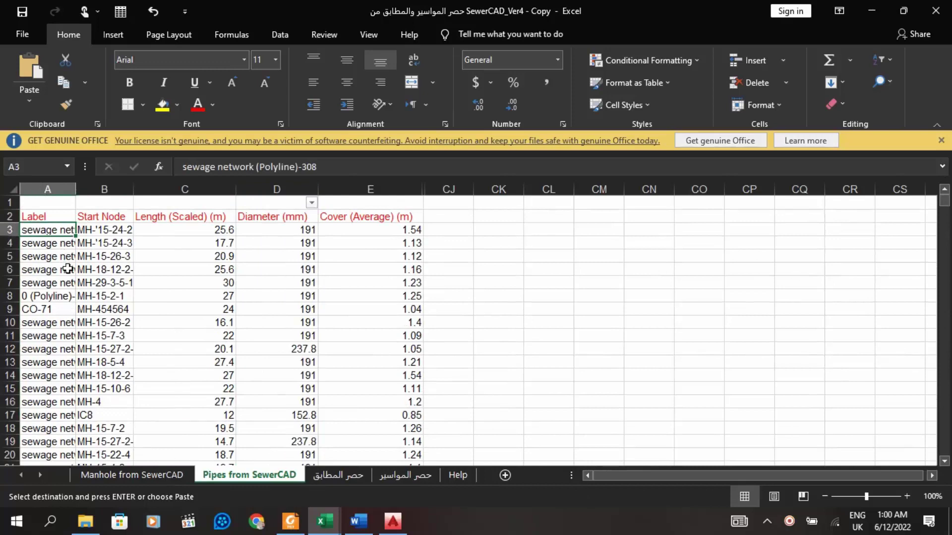
key("ctrl+v")
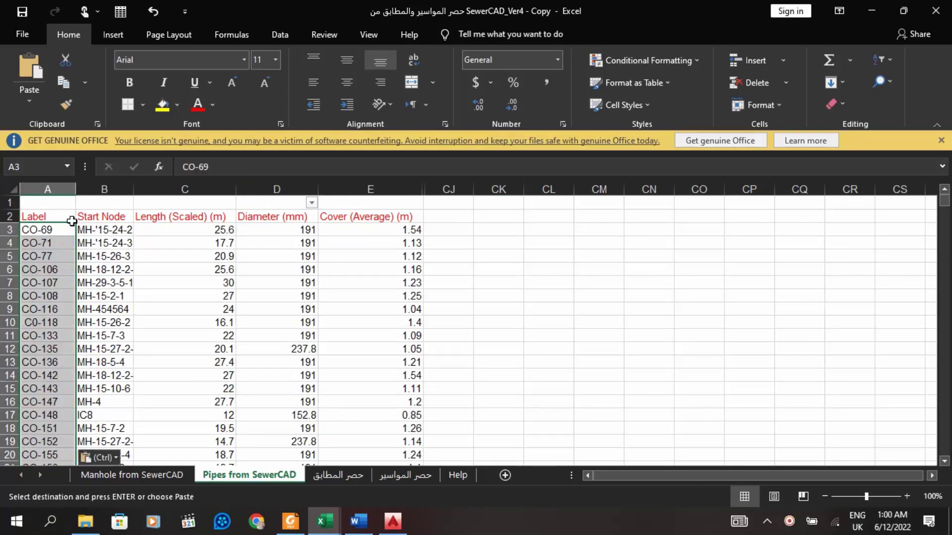
Step: Copy the Start Node values B2:B551 from the co workbook into the matching column of the Pipes from SewerCAD sheet, starting at B3
left_click(323, 521)
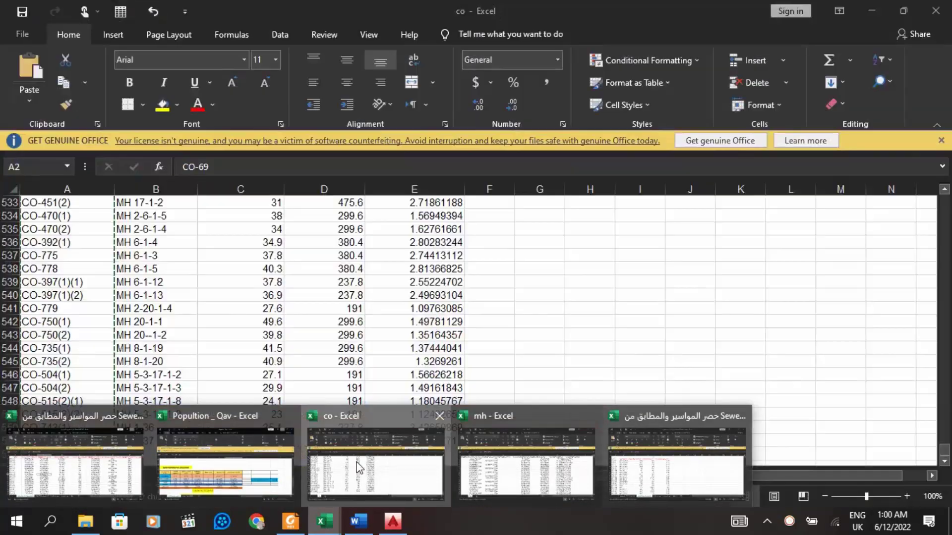
left_click(356, 462)
scroll(356, 446, "up", 1)
left_click_drag(945, 450, 945, 198)
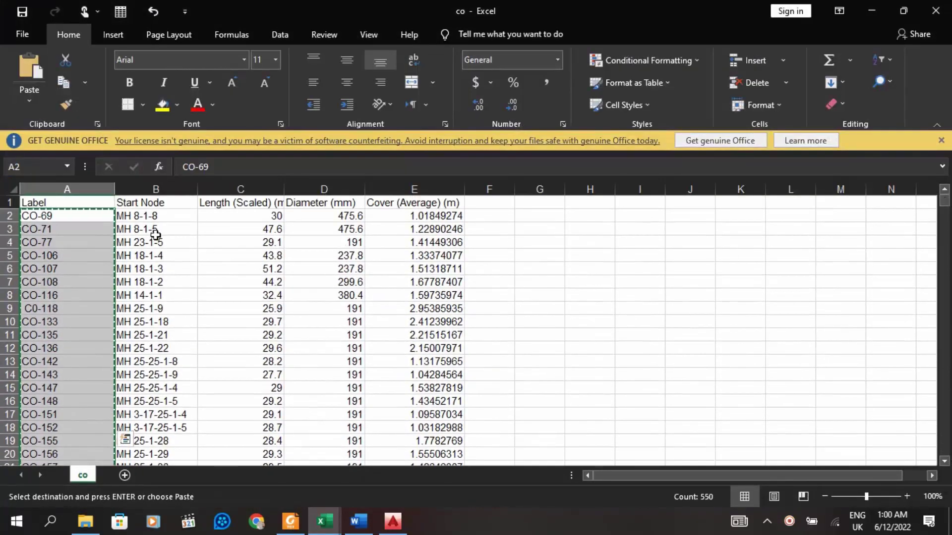
key("Escape")
left_click(148, 217)
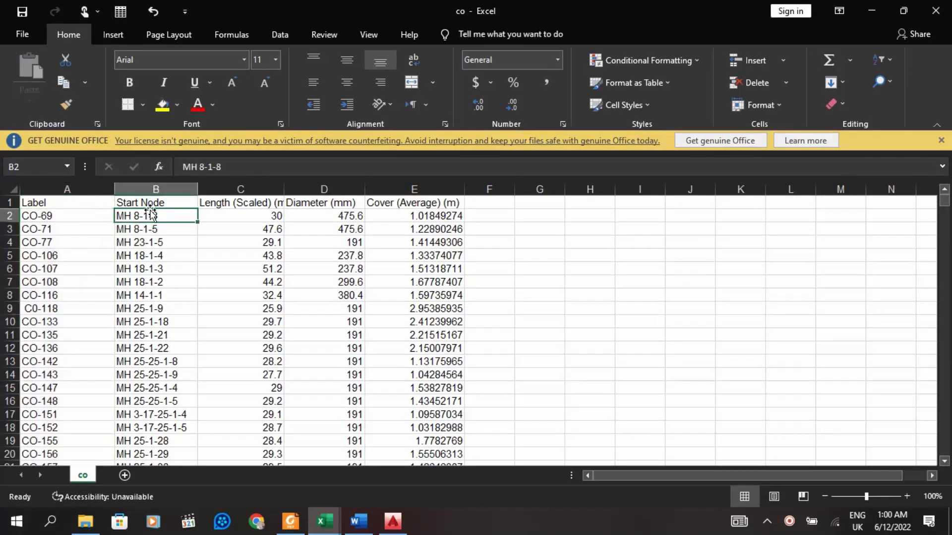
left_click_drag(151, 218, 172, 427)
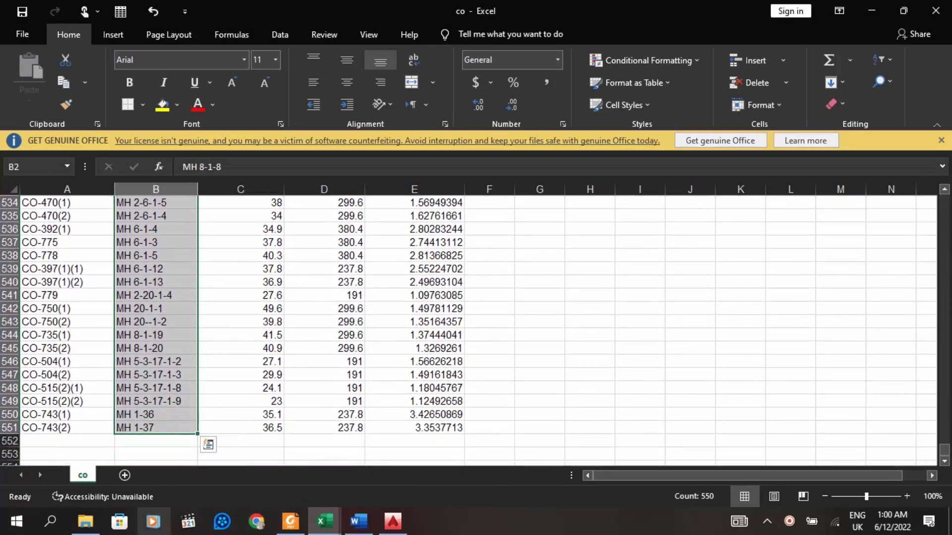
key("ctrl+c")
mouse_move(322, 520)
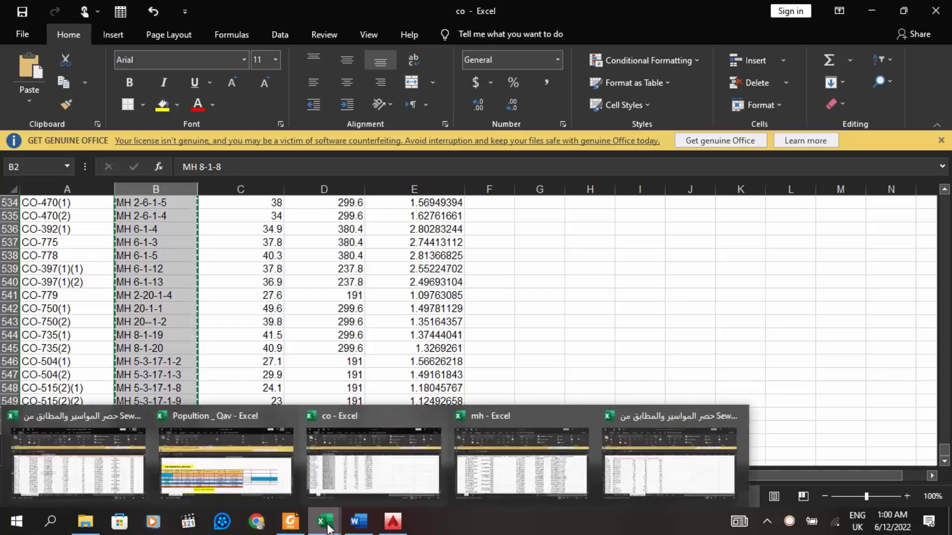
left_click(637, 485)
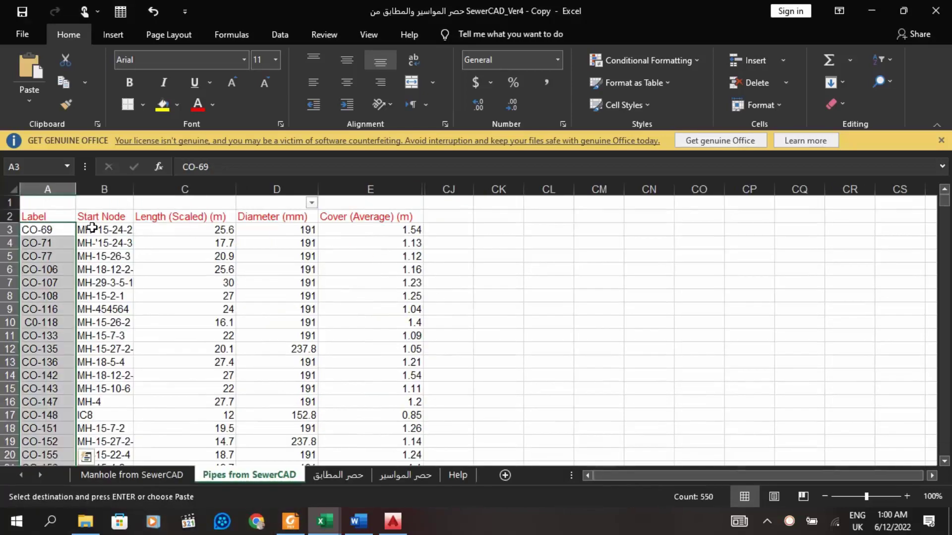
left_click(92, 228)
key("ctrl+v")
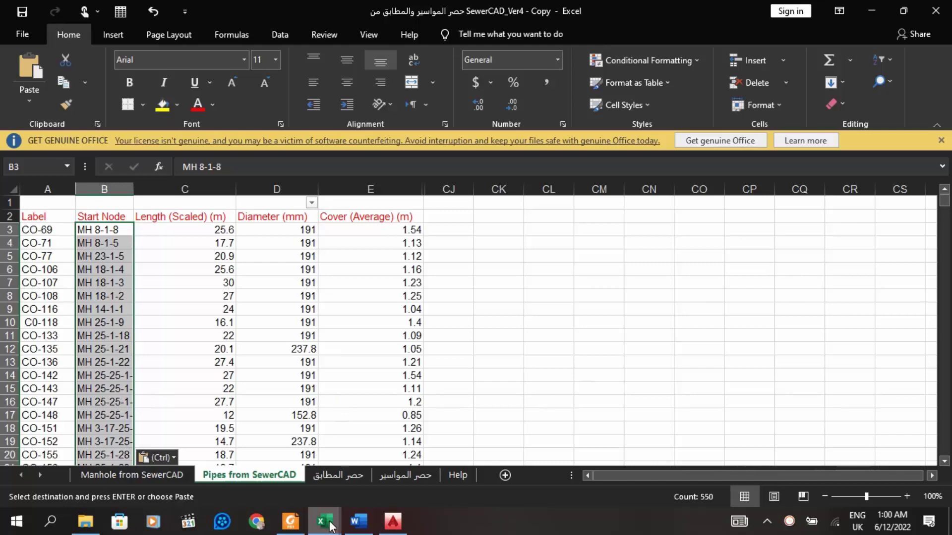
Step: Compare the remaining co workbook columns with Length, Diameter and Cover on the Pipes from SewerCAD sheet, and return to the Manhole from SewerCAD sheet
mouse_move(324, 520)
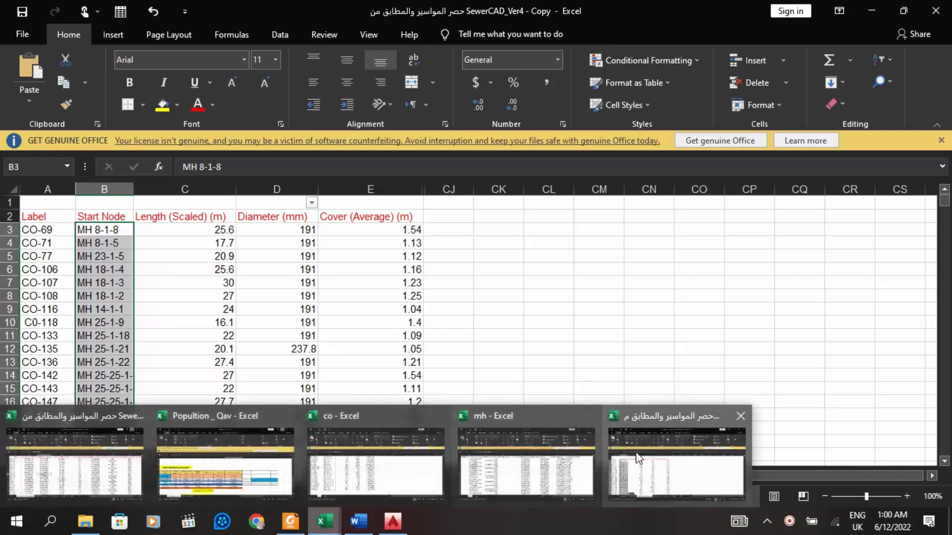
left_click(407, 454)
scroll(355, 332, "up", 3)
scroll(372, 341, "up", 20)
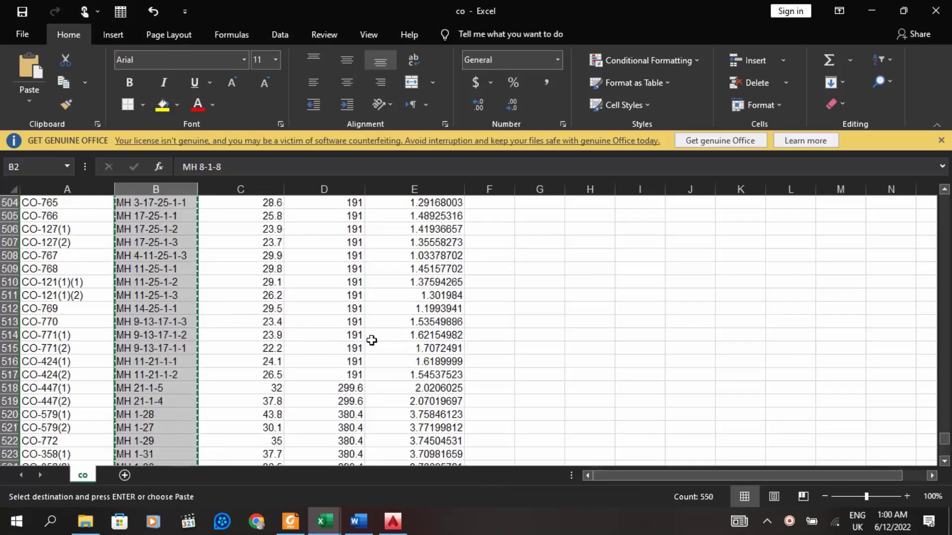
key("Escape")
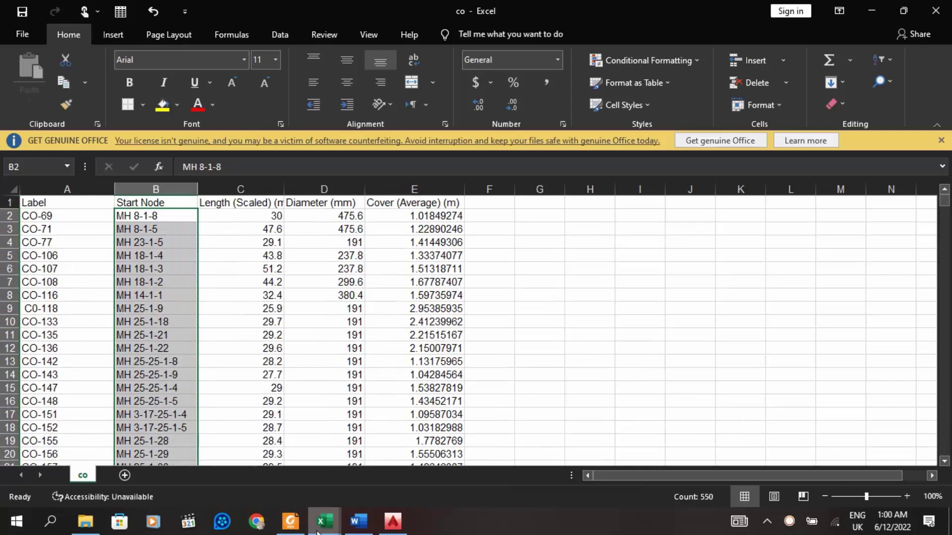
mouse_move(325, 520)
left_click(606, 448)
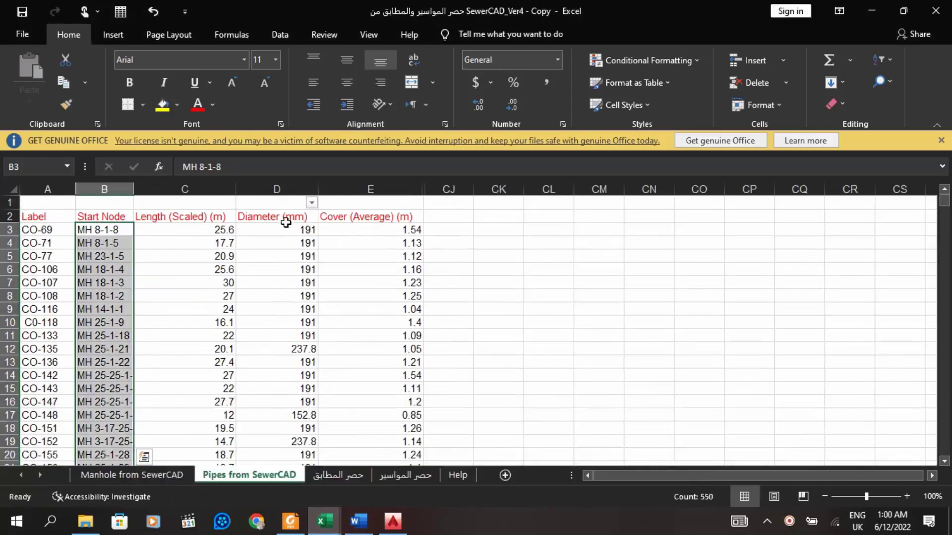
left_click(273, 224)
left_click(374, 220)
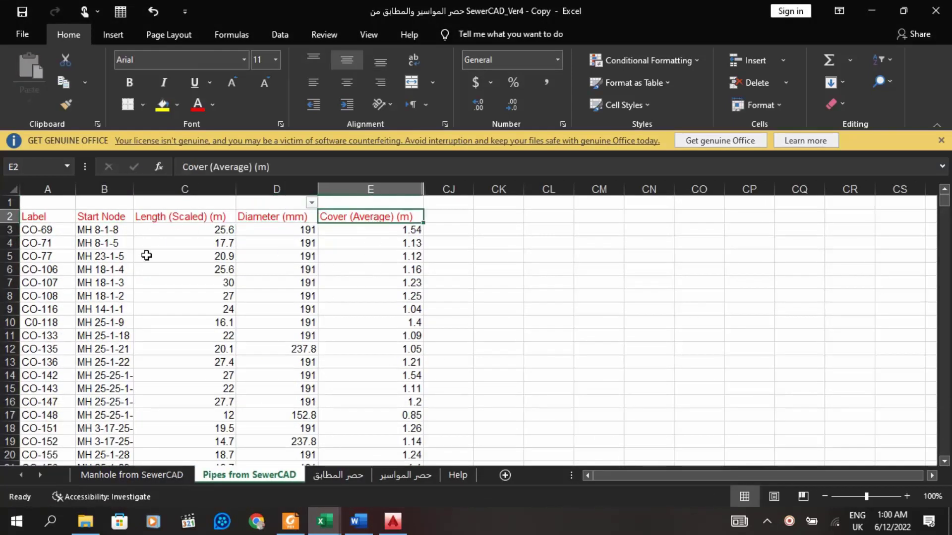
left_click(170, 476)
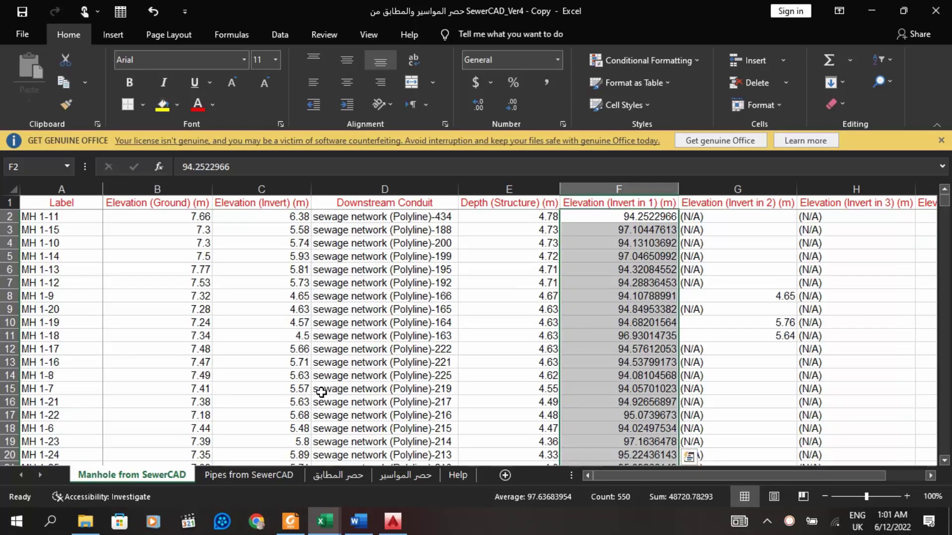
Step: In the completed SewerCAD_Ver4 workbook, review the manhole and pipe data sheets and the two quantity sheets حصر المطابق and حصر المواسير
left_click(325, 521)
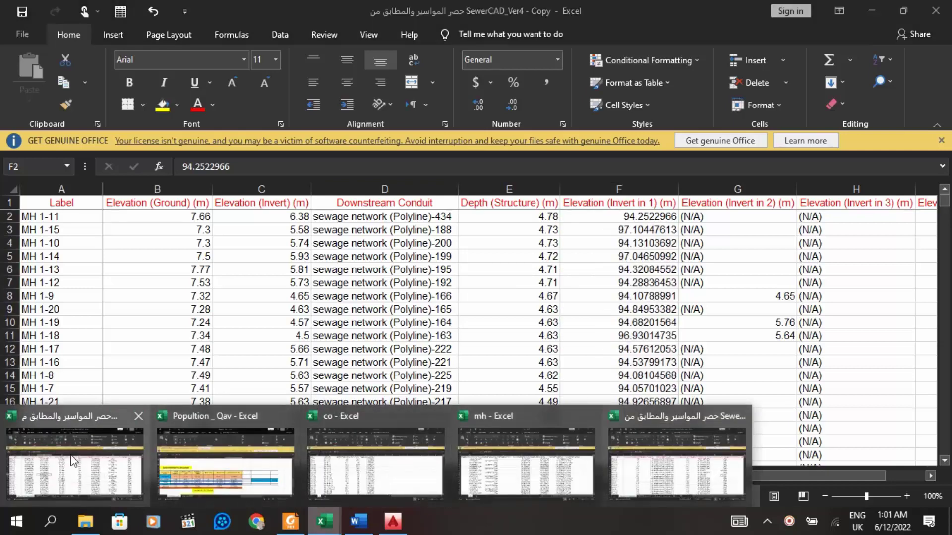
left_click(73, 461)
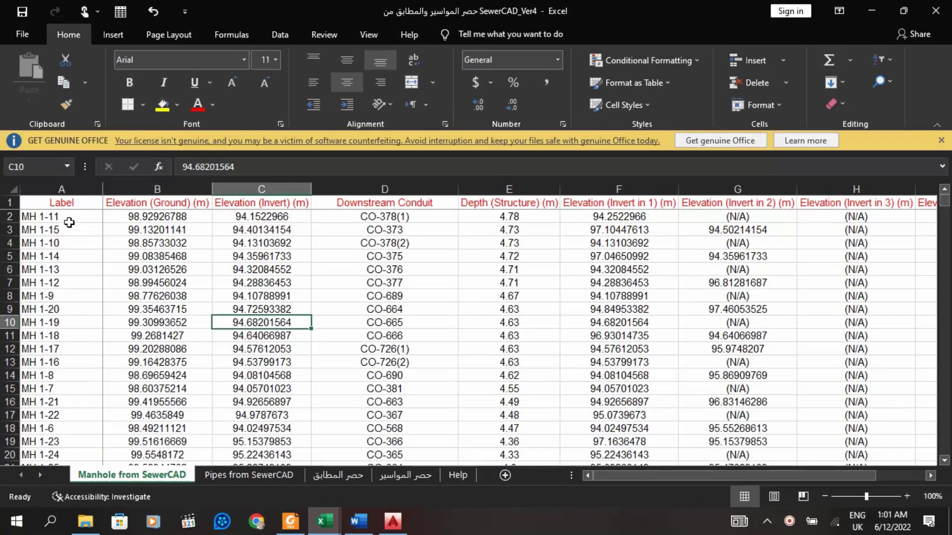
left_click_drag(724, 475, 689, 475)
left_click_drag(704, 470, 726, 475)
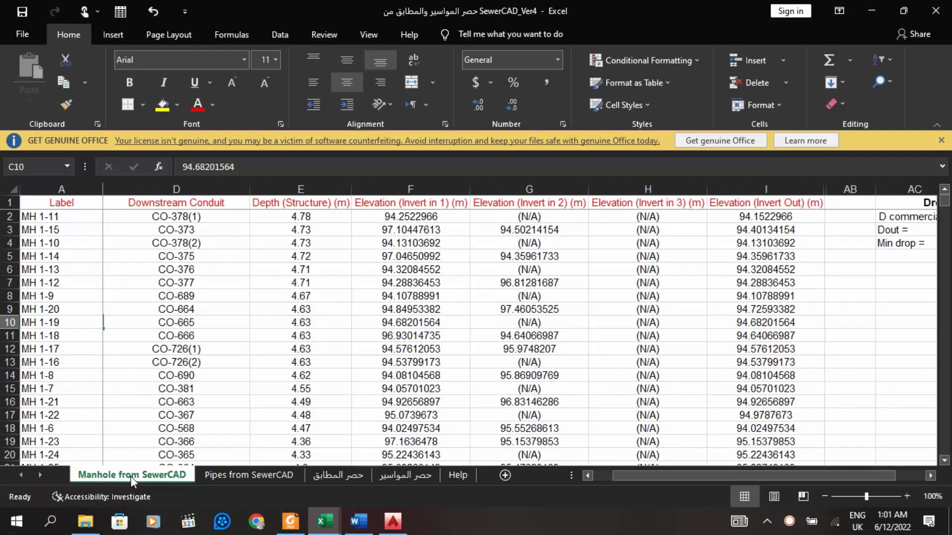
left_click(250, 474)
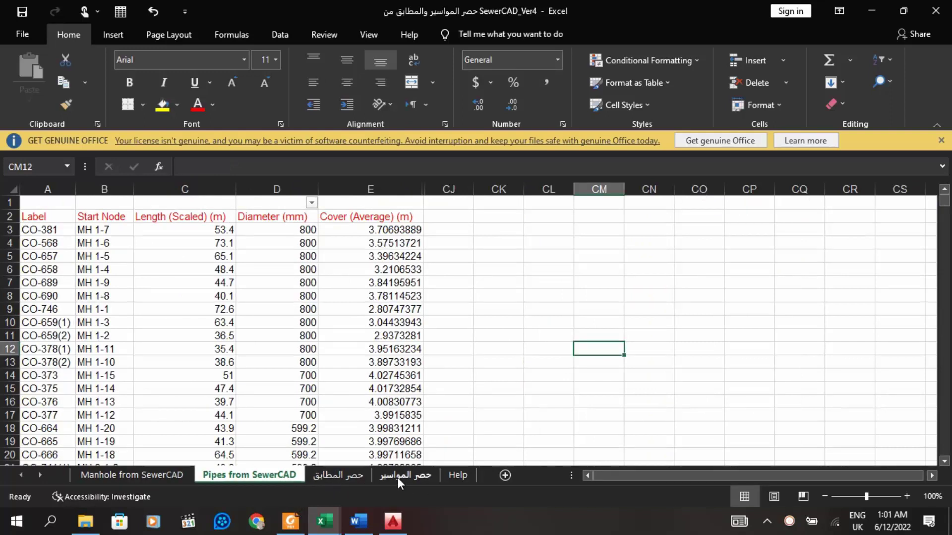
left_click(338, 477)
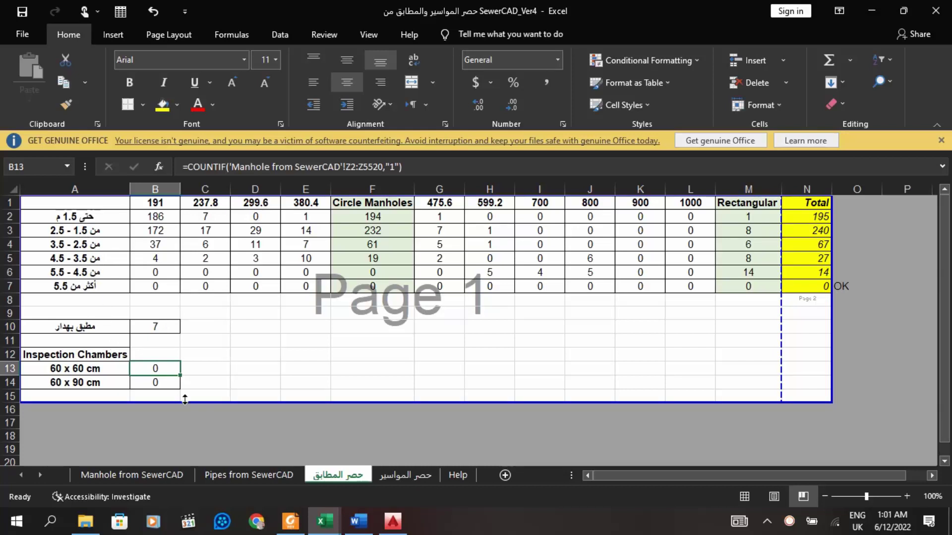
left_click(397, 477)
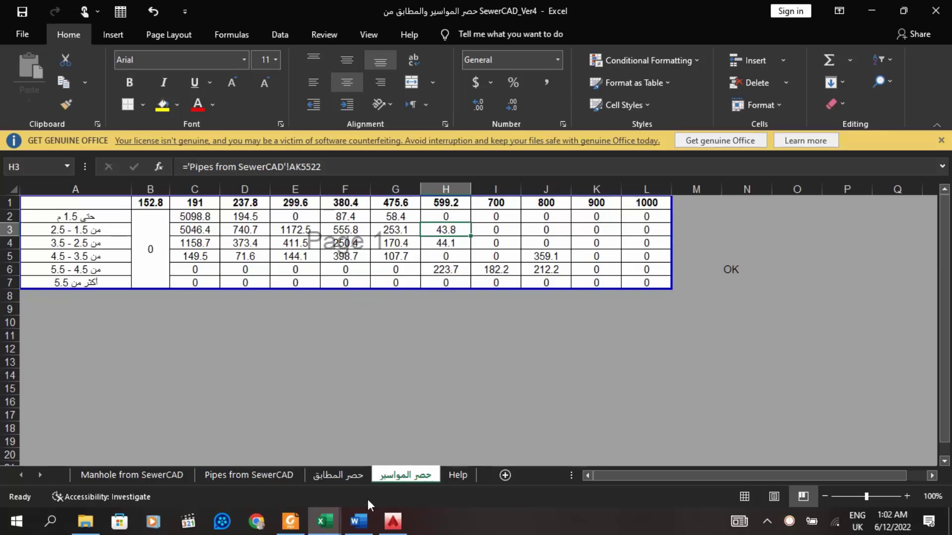
Step: Examine the 200 mm UPVC pipe quantities by depth in the BOQ Word document and return to the حصر المواسير sheet in Excel to compare them
left_click(362, 524)
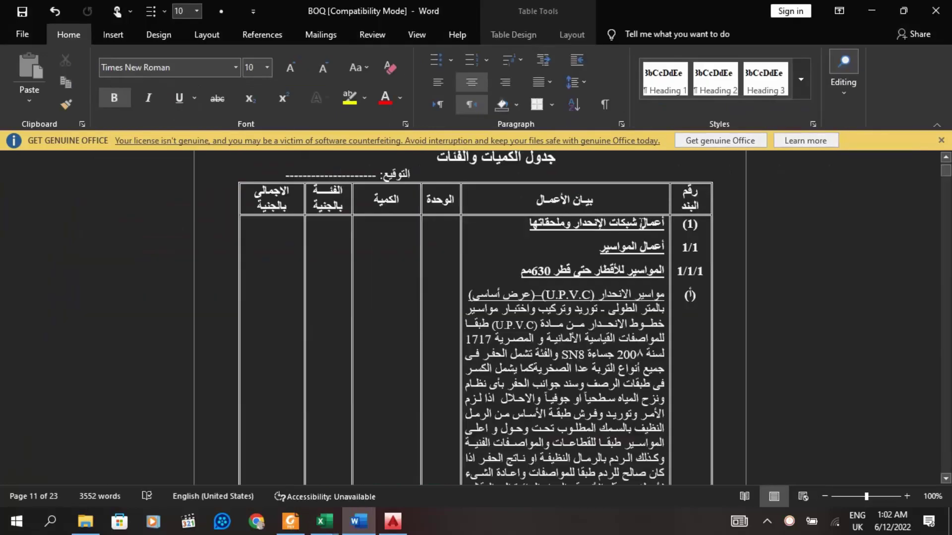
scroll(647, 268, "down", 1)
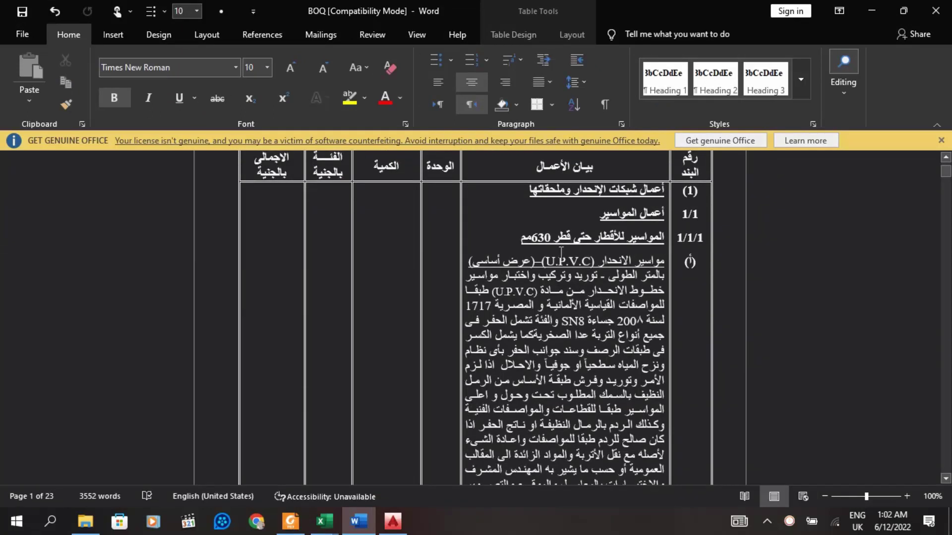
scroll(557, 257, "down", 2)
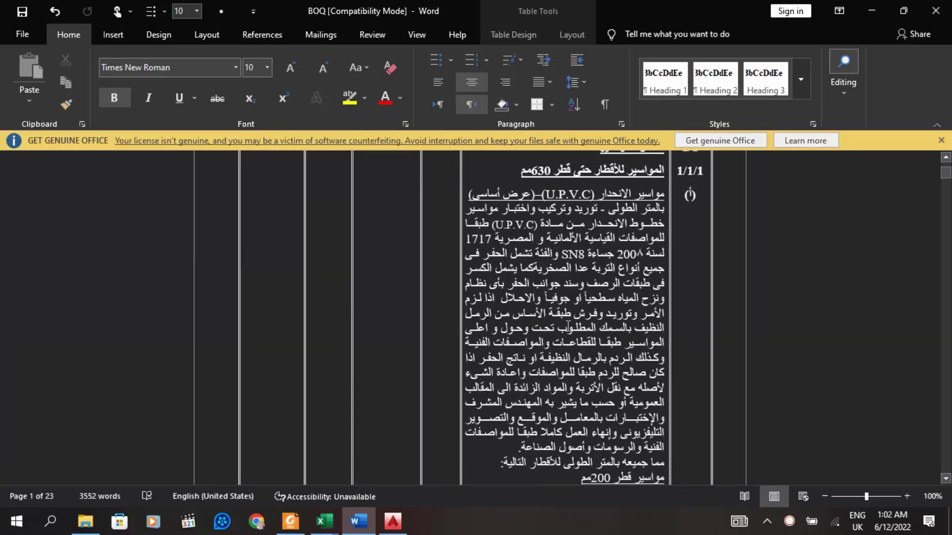
scroll(568, 327, "down", 5)
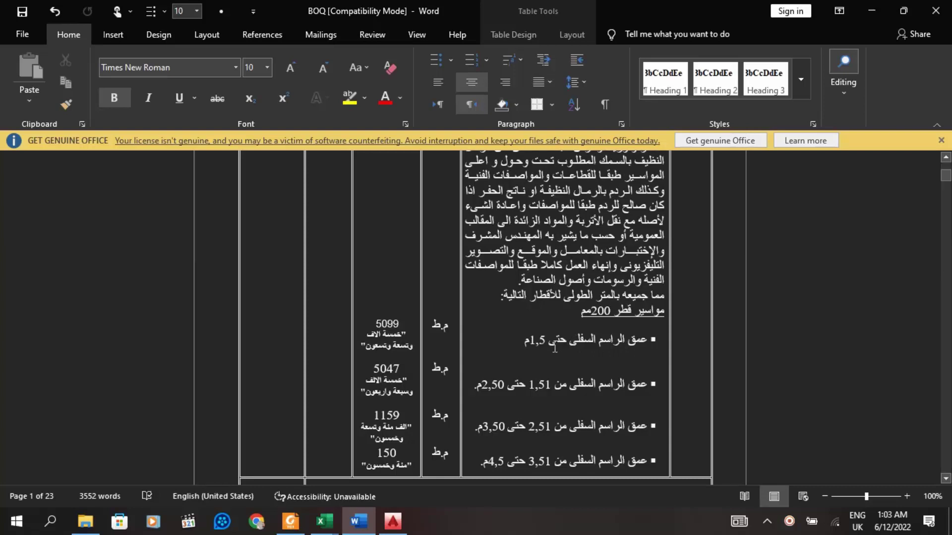
left_click(333, 525)
left_click(85, 434)
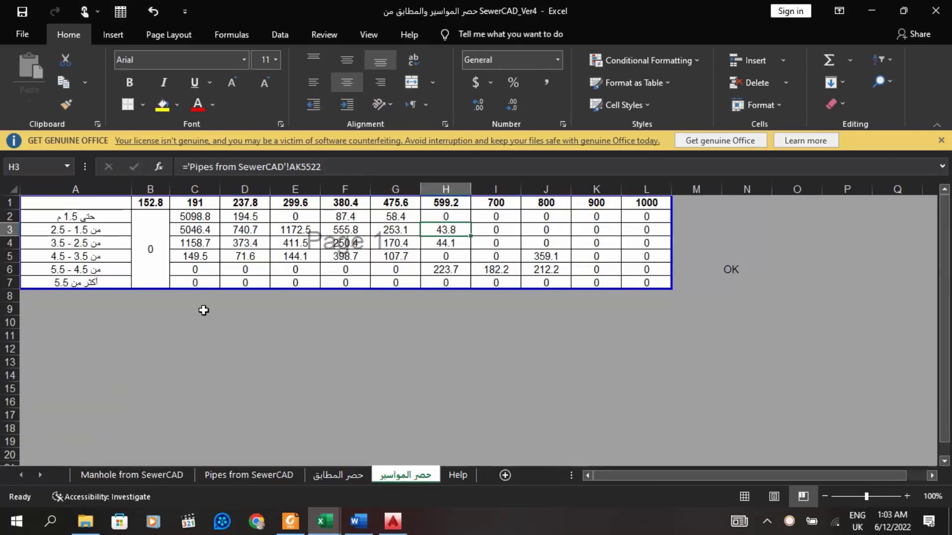
Step: Cross-check the 200 mm pipe quantities for each depth range in the Word BOQ against the 191 diameter column of the Excel sheet حصر المواسير
left_click(358, 521)
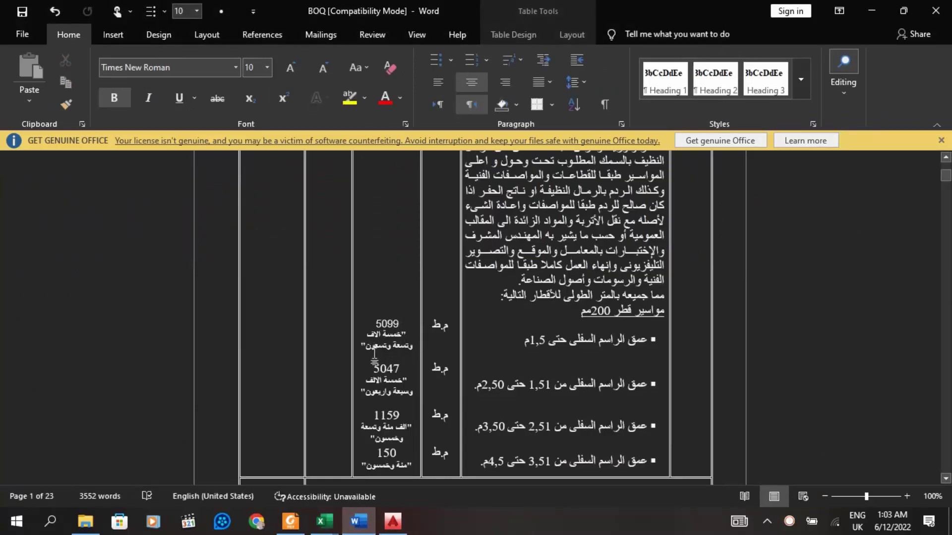
scroll(603, 401, "down", 1)
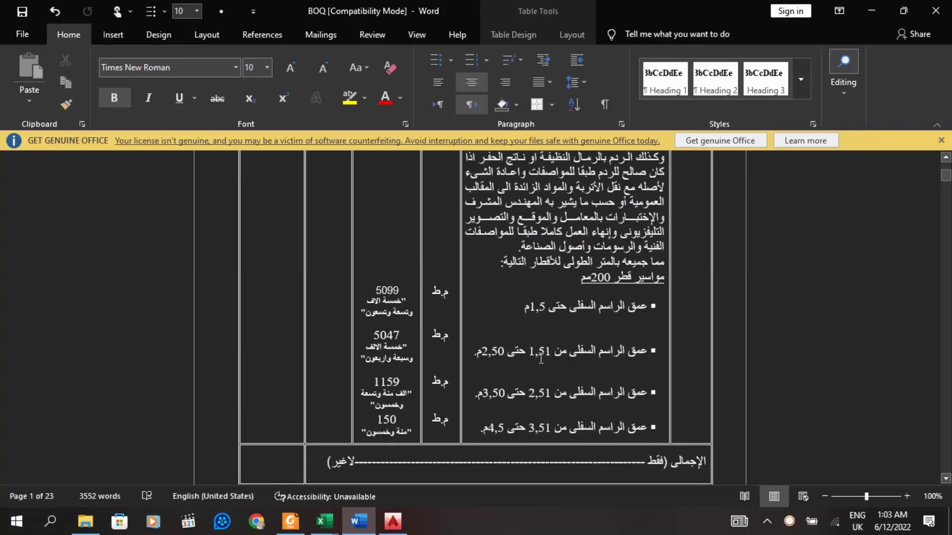
left_click(332, 529)
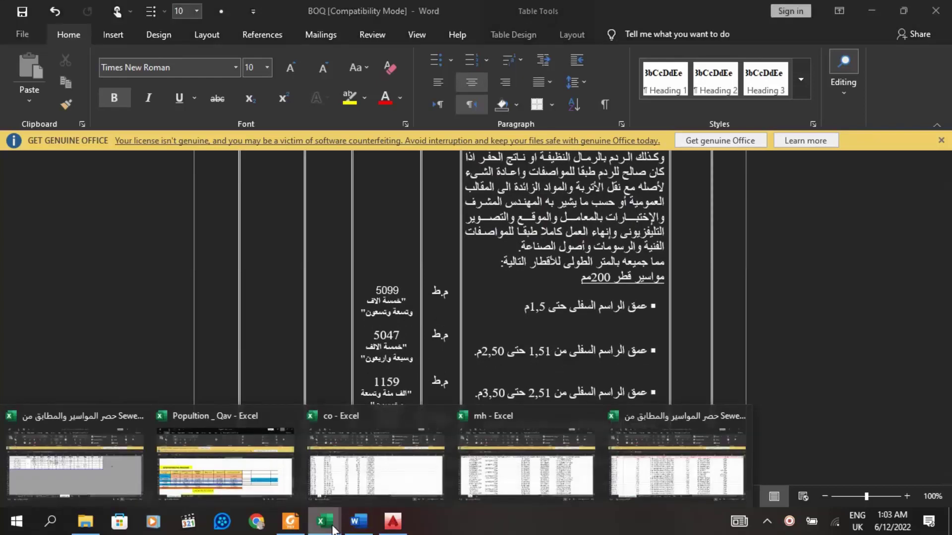
left_click(117, 469)
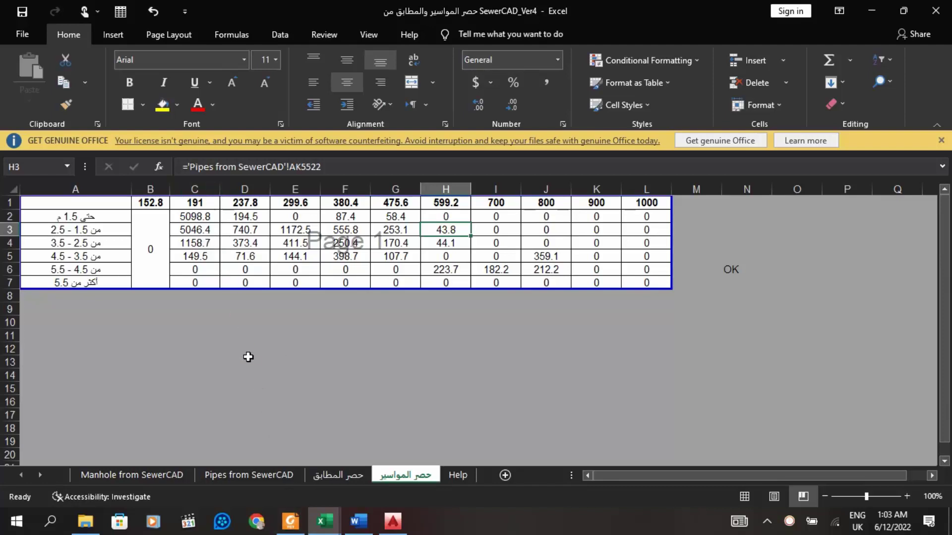
left_click(352, 533)
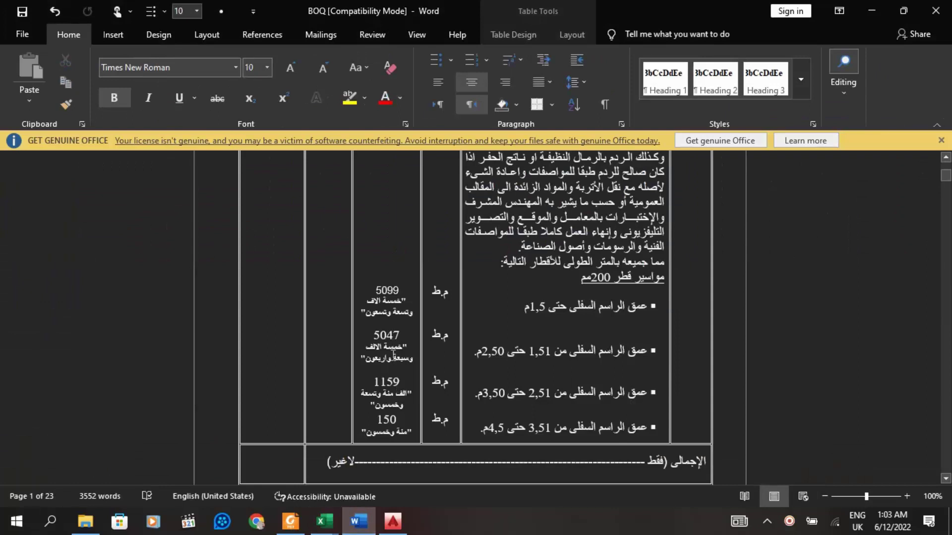
scroll(393, 354, "down", 1)
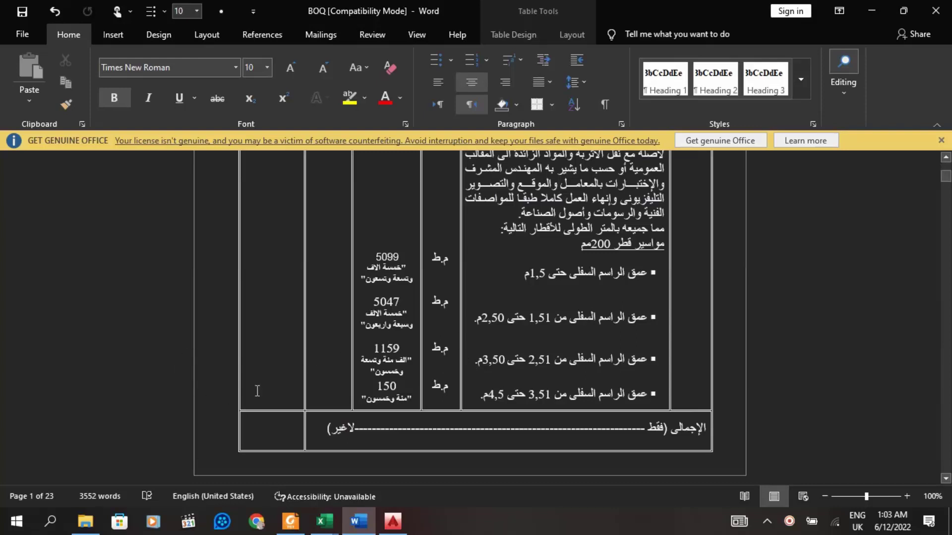
scroll(412, 358, "down", 1)
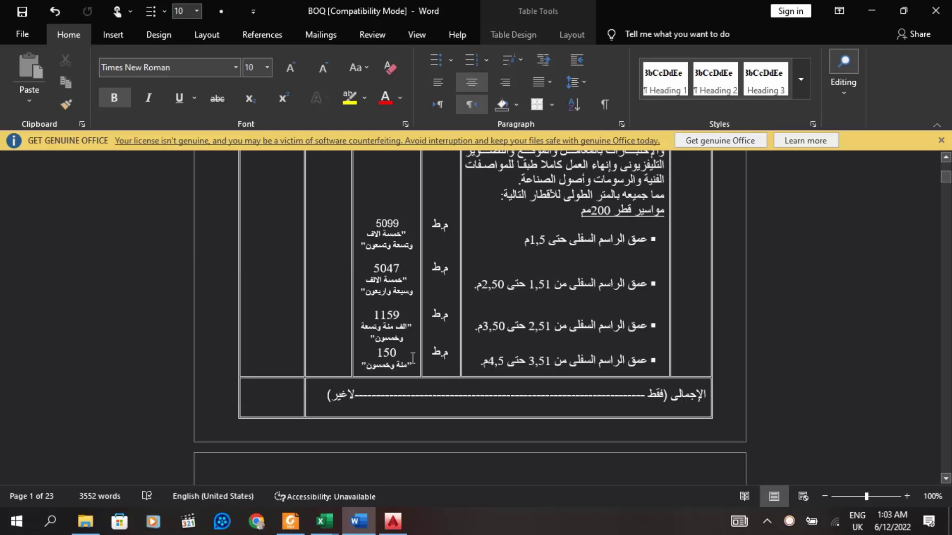
Step: Compare the 250 mm pipe quantities by depth in the Word BOQ with the 237.8 diameter column of the Excel sheet حصر المواسير
scroll(412, 358, "down", 10)
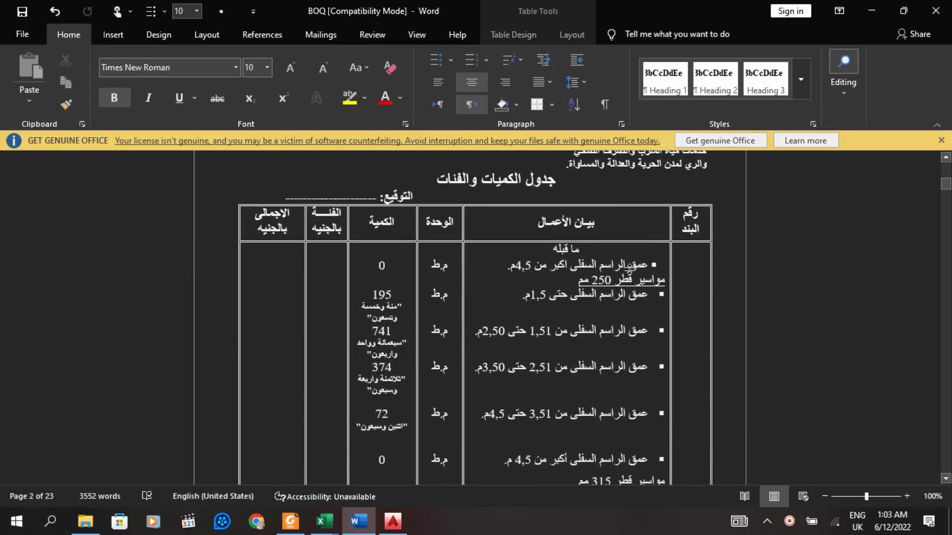
scroll(629, 269, "down", 1)
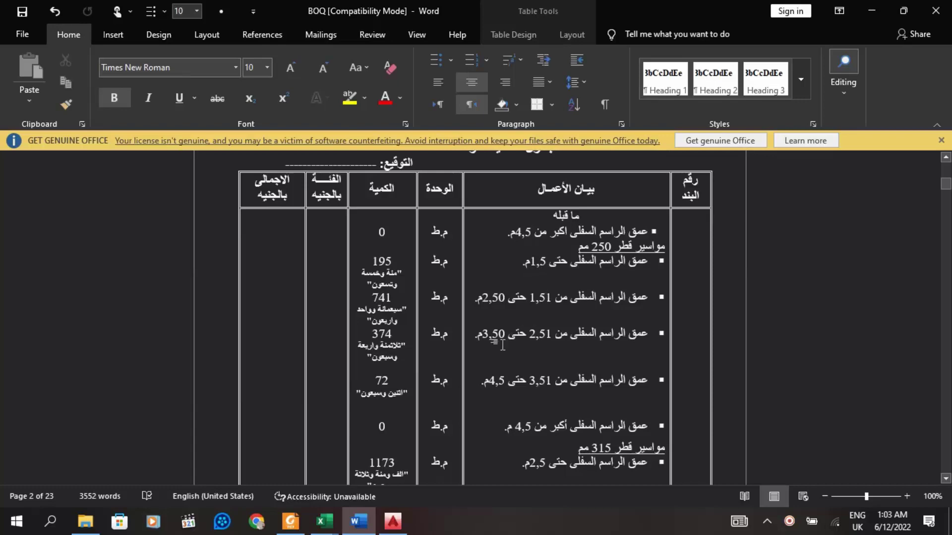
left_click(325, 521)
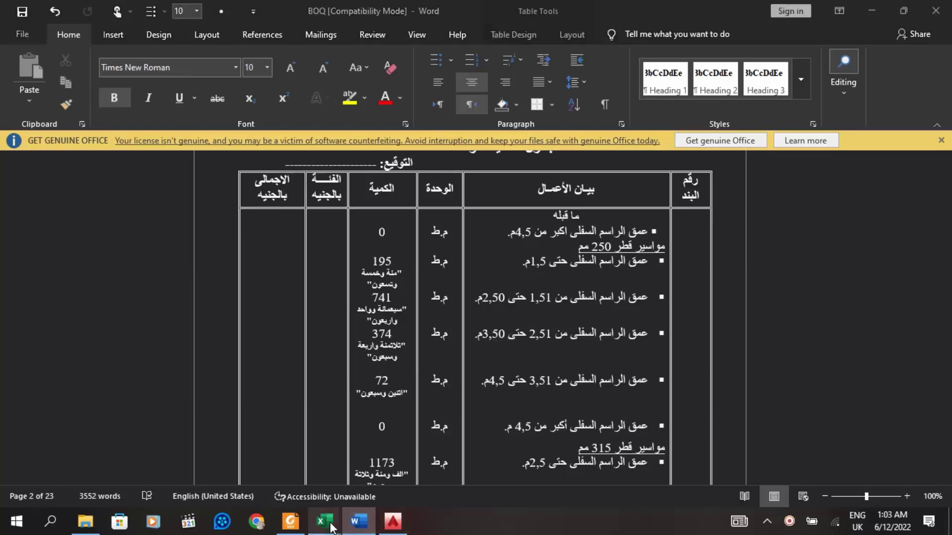
left_click(46, 496)
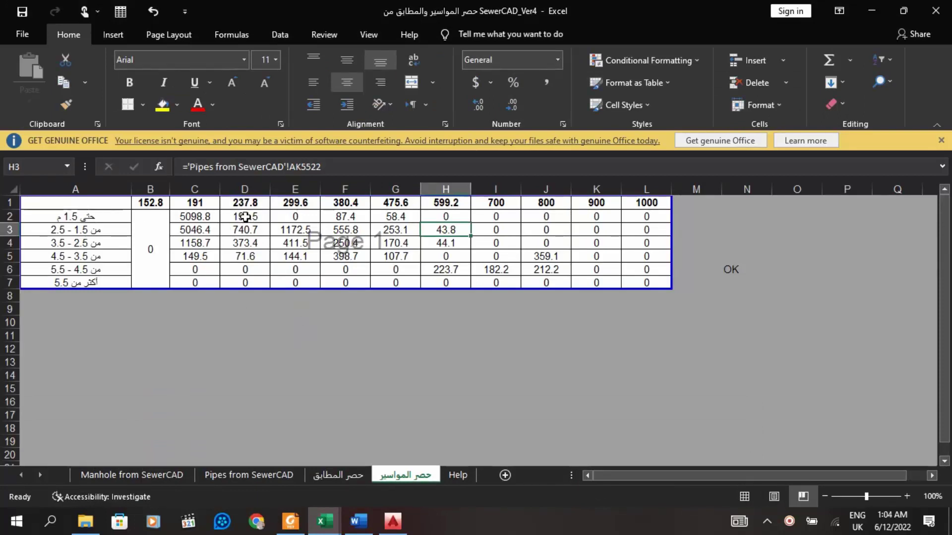
left_click(358, 522)
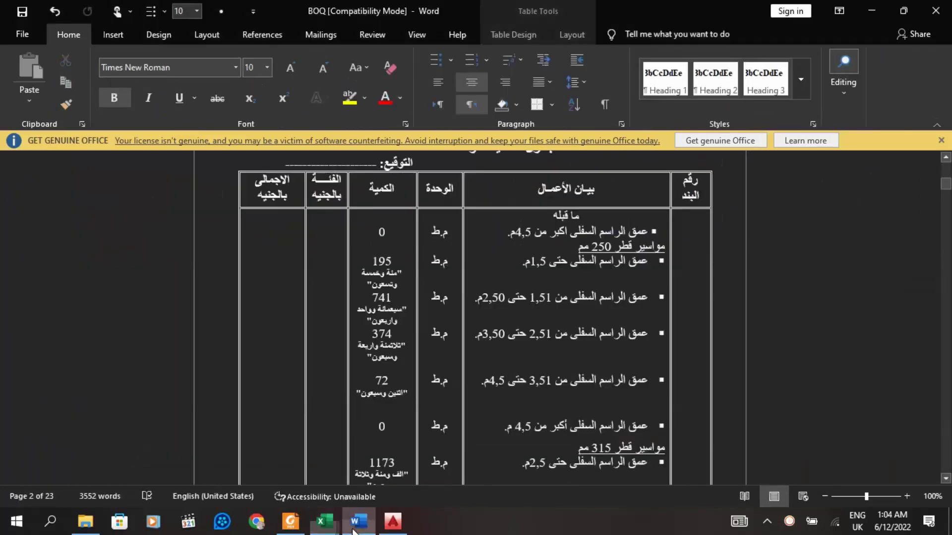
left_click(375, 267)
scroll(631, 257, "down", 1)
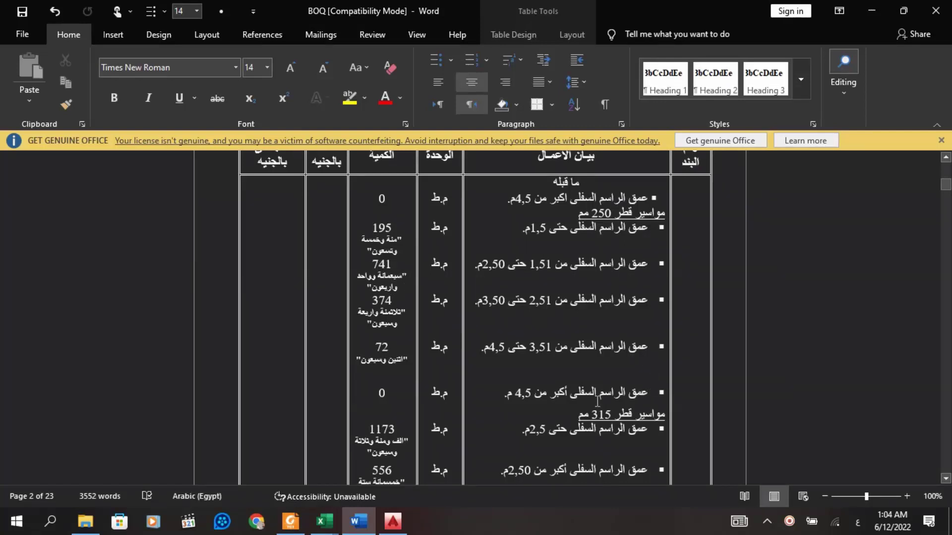
left_click(324, 522)
left_click(133, 477)
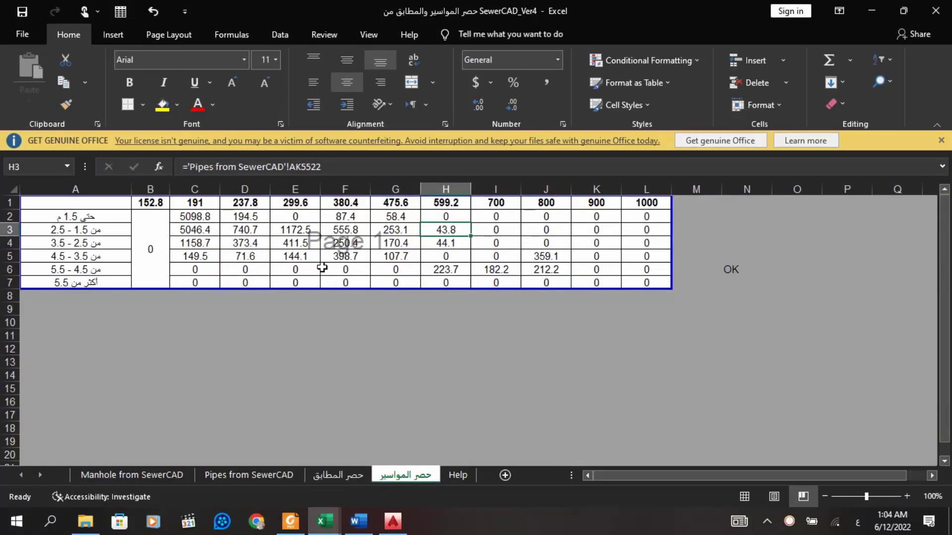
left_click(243, 272)
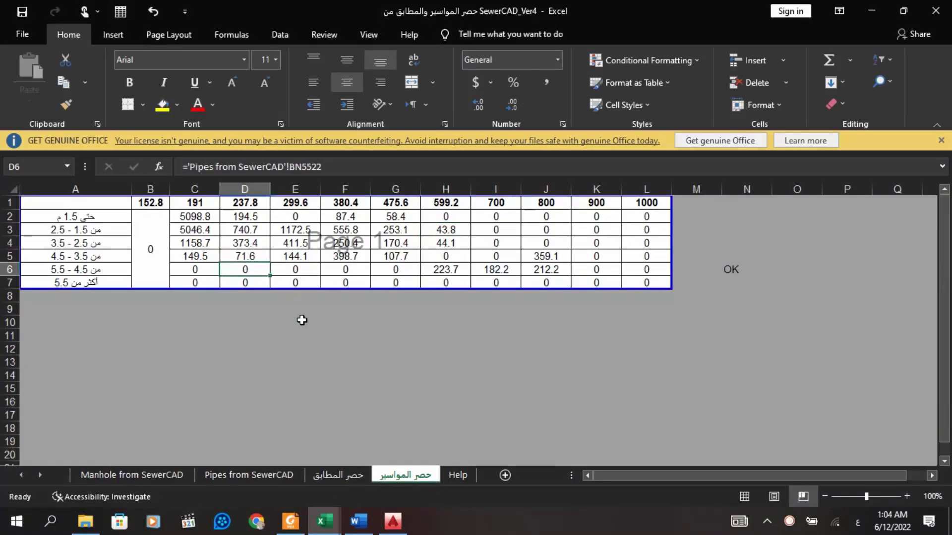
Step: Review the 315 mm to 630 mm pipe quantities in the Word BOQ and check them against the Excel sheet حصر المواسير
left_click(358, 522)
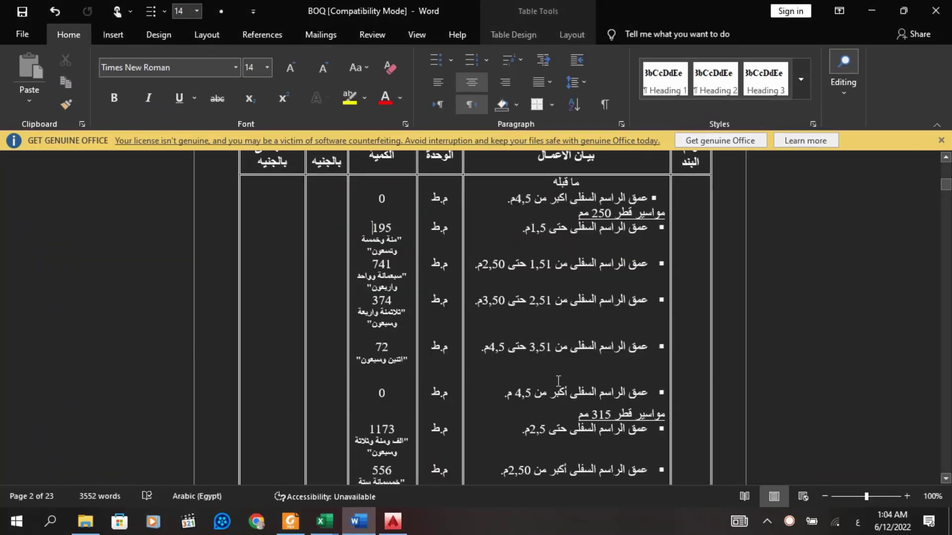
scroll(558, 381, "down", 5)
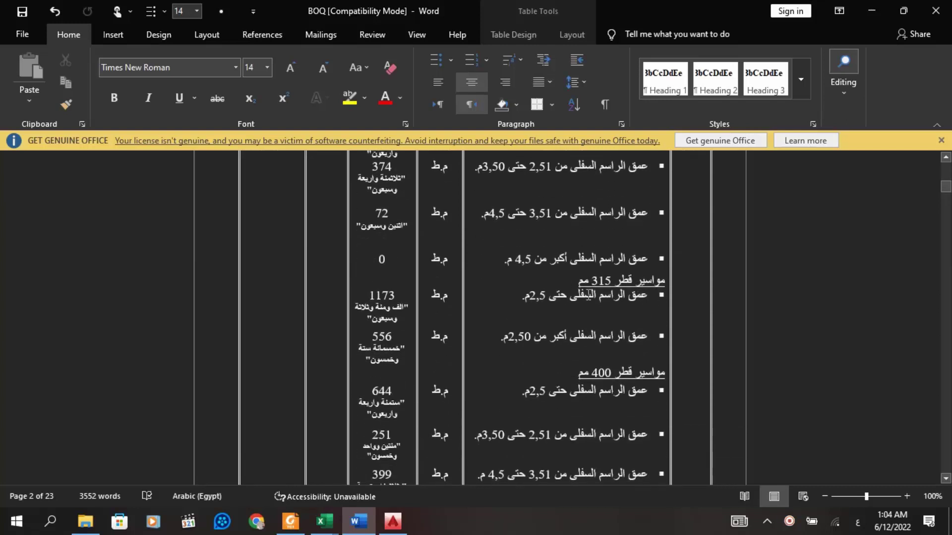
scroll(588, 294, "down", 1)
scroll(588, 294, "down", 12)
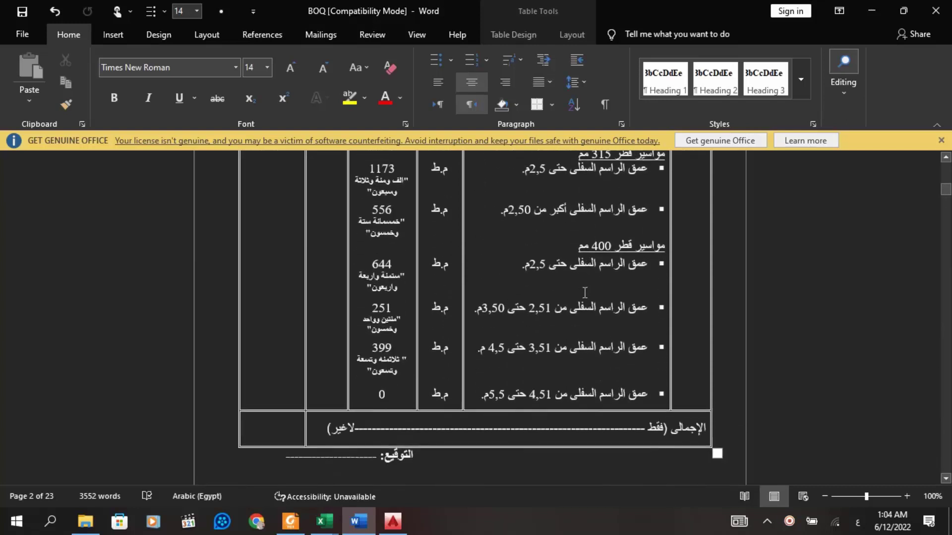
scroll(585, 298, "down", 10)
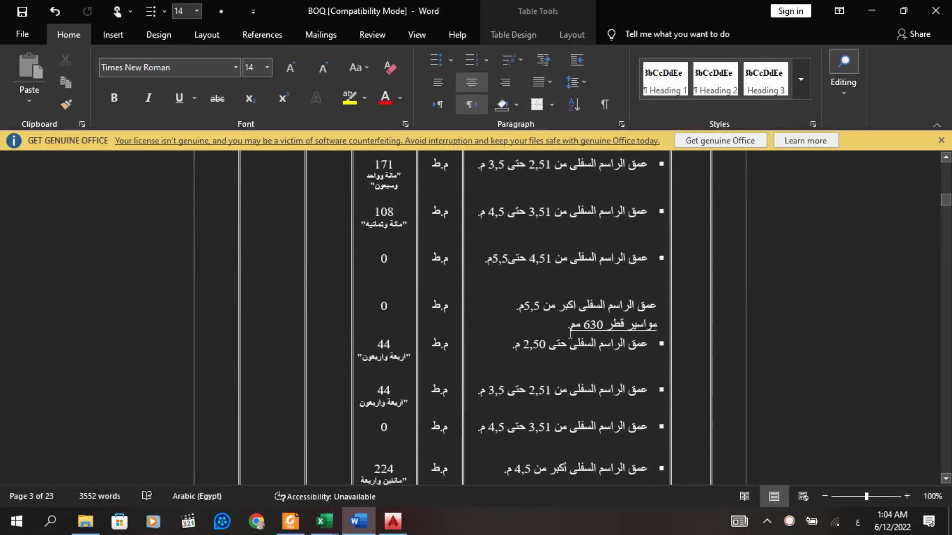
scroll(570, 334, "down", 9)
scroll(594, 326, "down", 8)
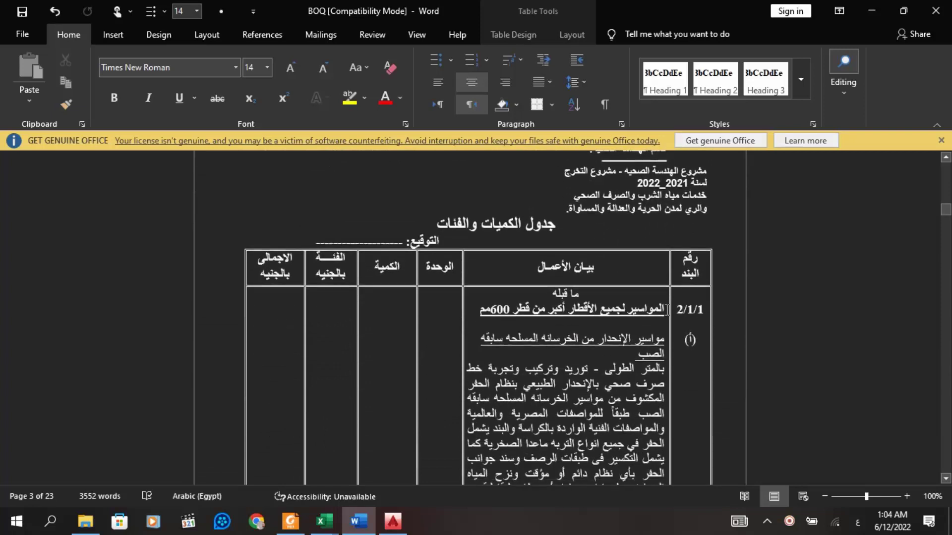
scroll(658, 308, "up", 11)
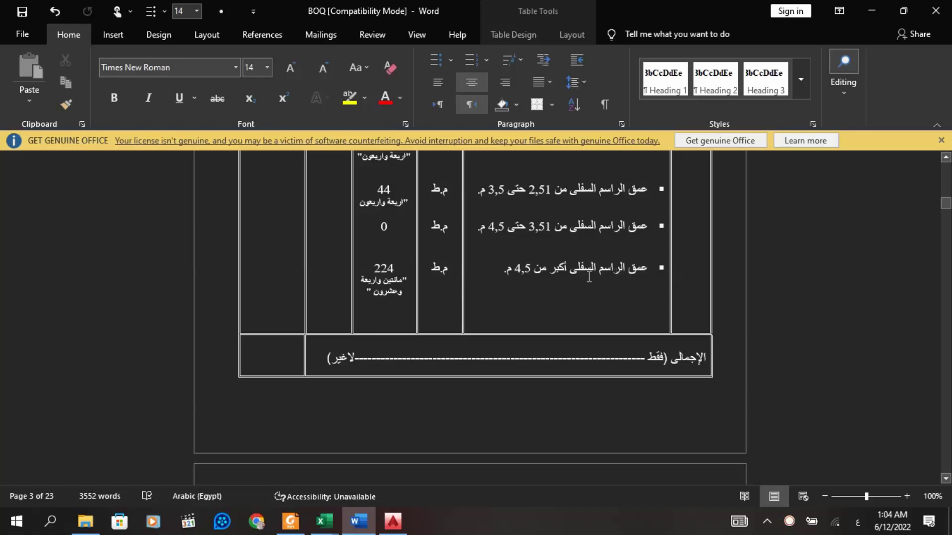
left_click(324, 522)
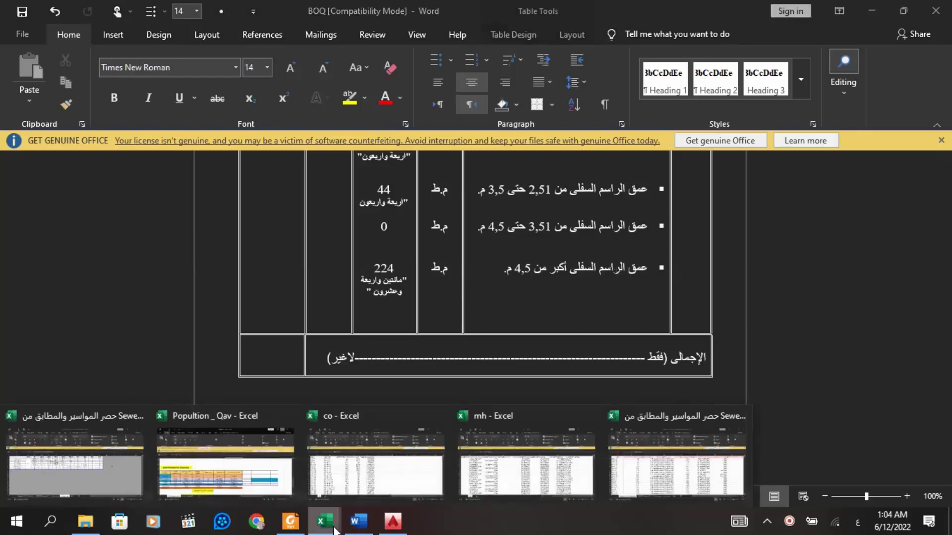
left_click(109, 451)
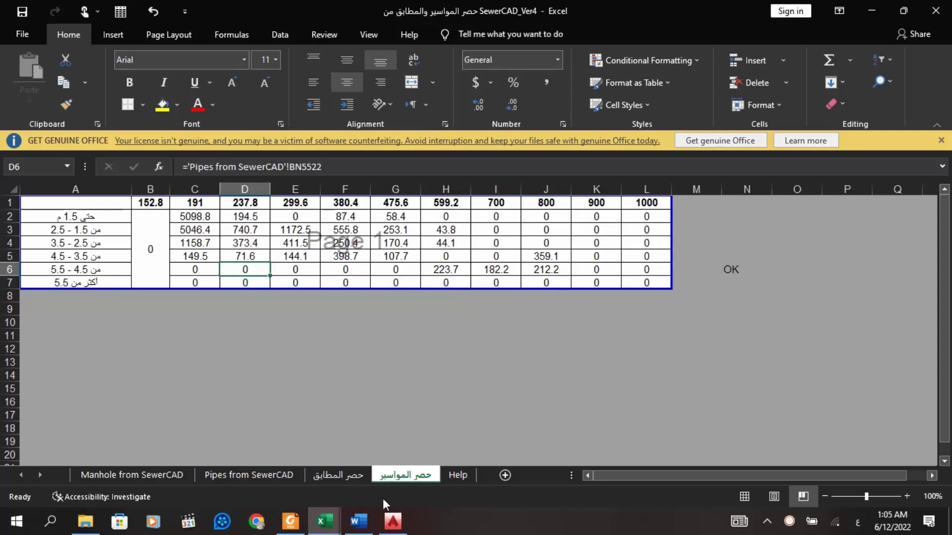
Step: Compare the 700 mm reinforced concrete pipe quantities in the Word BOQ with the 700 diameter column of the Excel sheet حصر المواسير
left_click(358, 521)
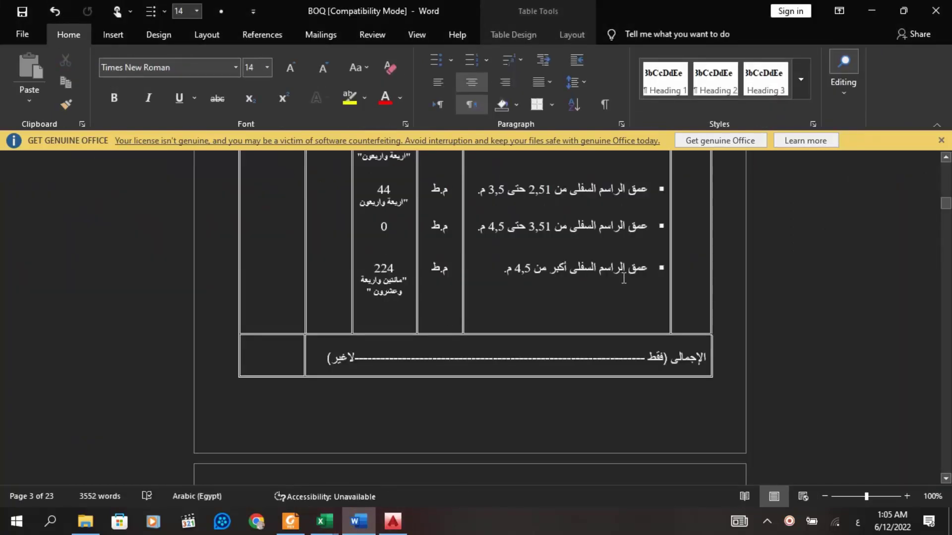
scroll(494, 282, "down", 15)
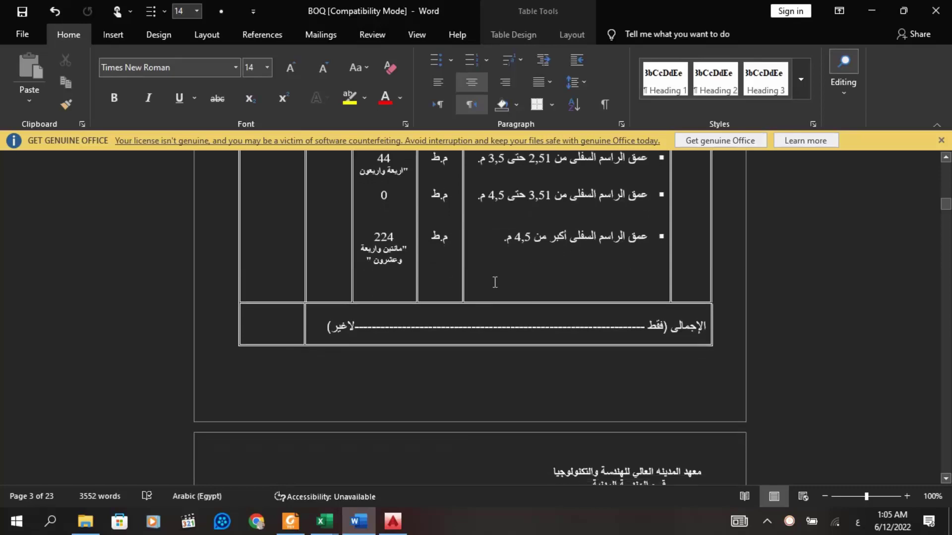
scroll(494, 282, "up", 5)
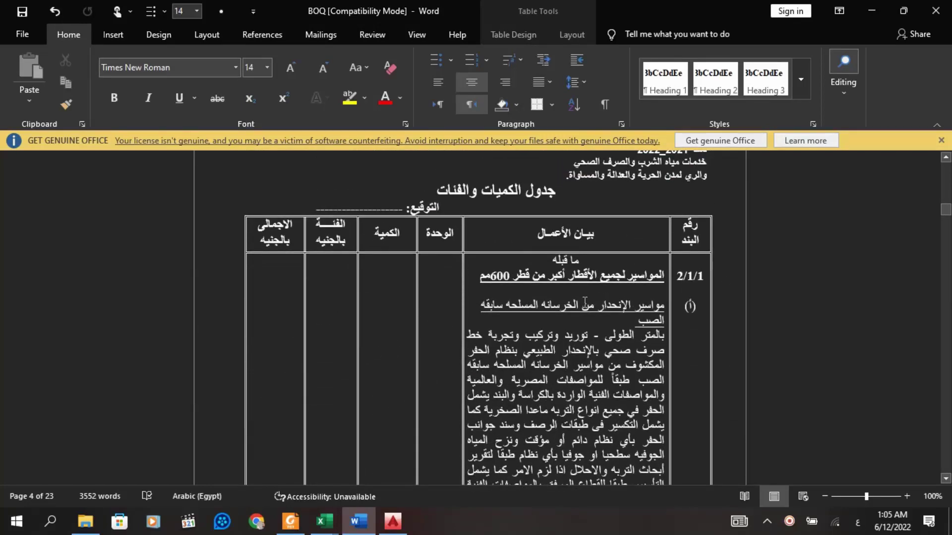
scroll(590, 317, "down", 7)
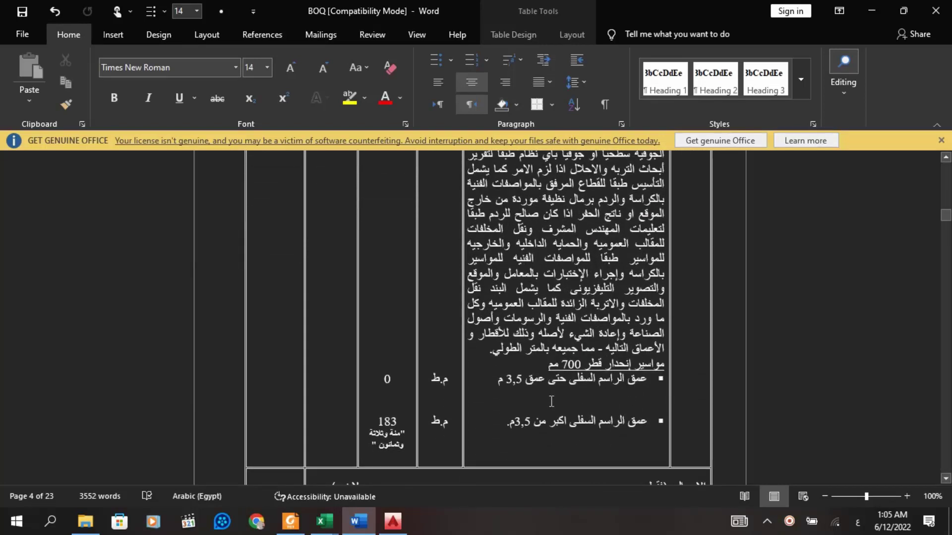
left_click(333, 527)
left_click(105, 478)
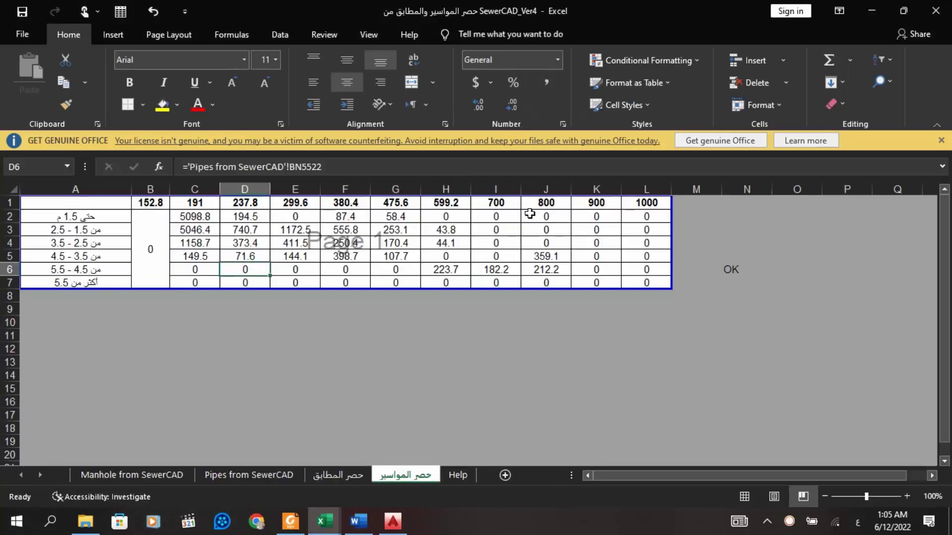
left_click(500, 219)
left_click(500, 256)
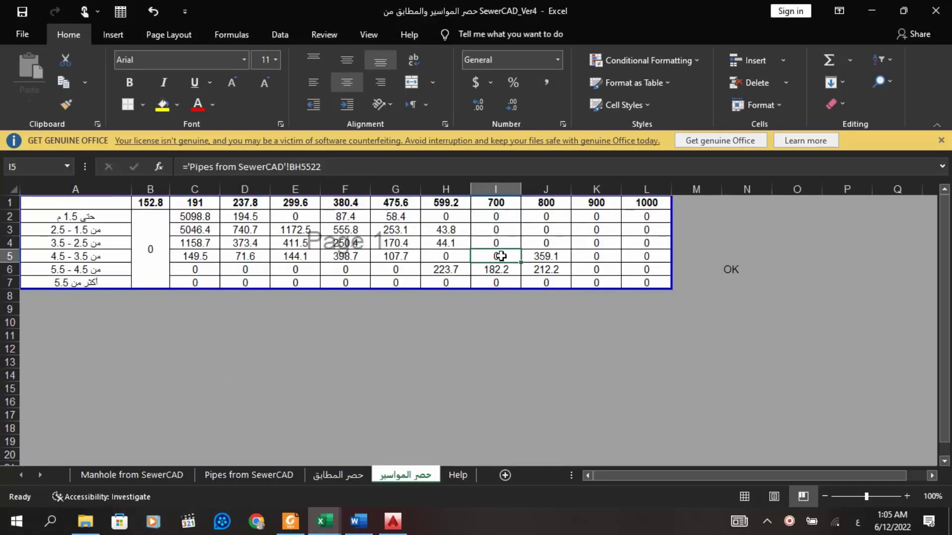
left_click(505, 275)
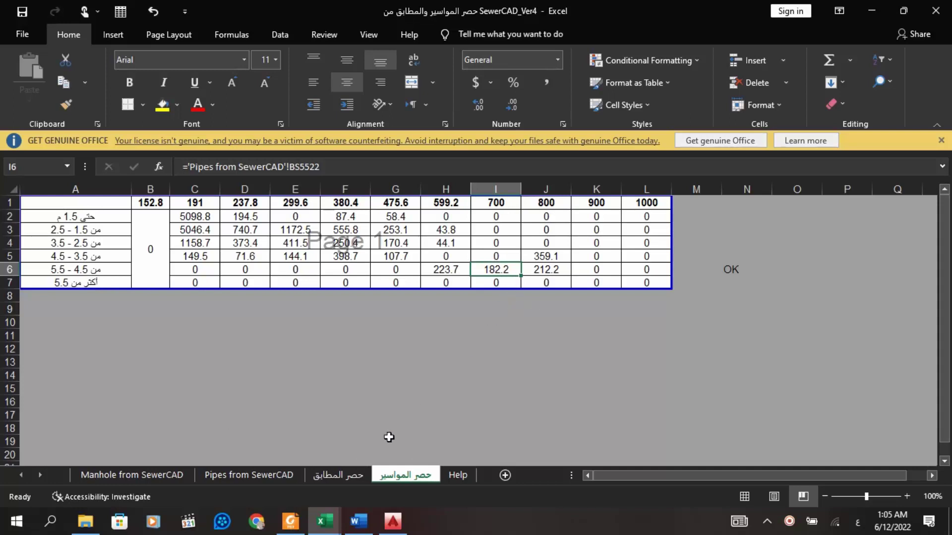
Step: Examine the 800 mm gravity pipe quantities in the Word BOQ and compare them with the 800 diameter column in the Excel sheet حصر المواسير
left_click(362, 531)
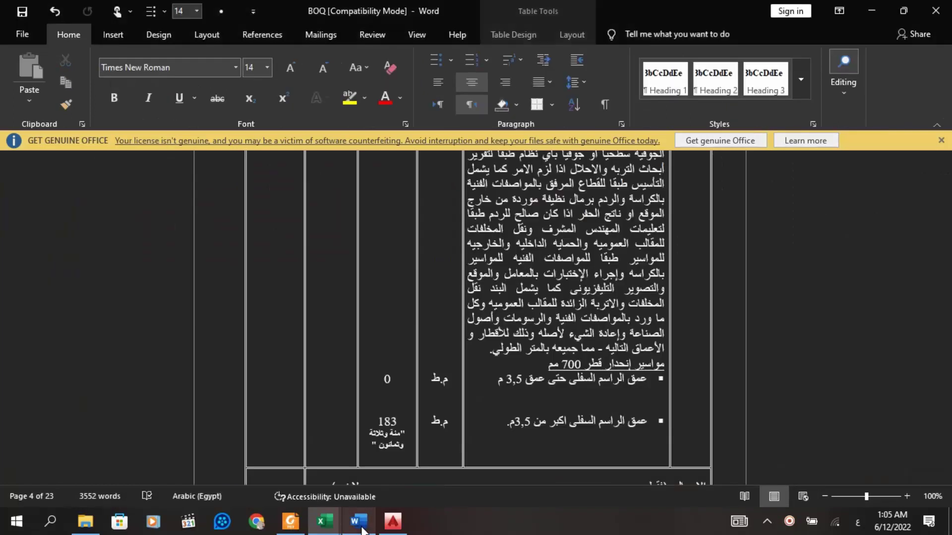
scroll(472, 411, "down", 2)
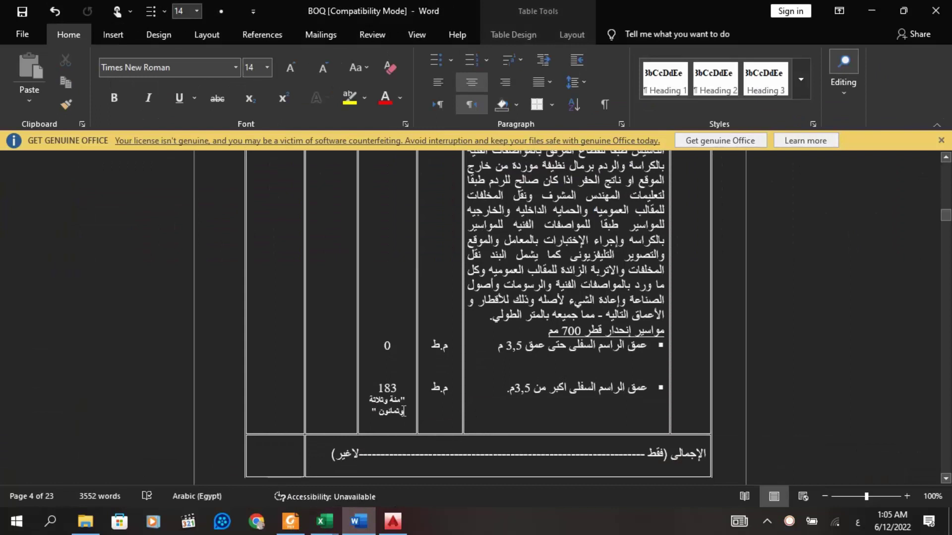
scroll(434, 372, "down", 10)
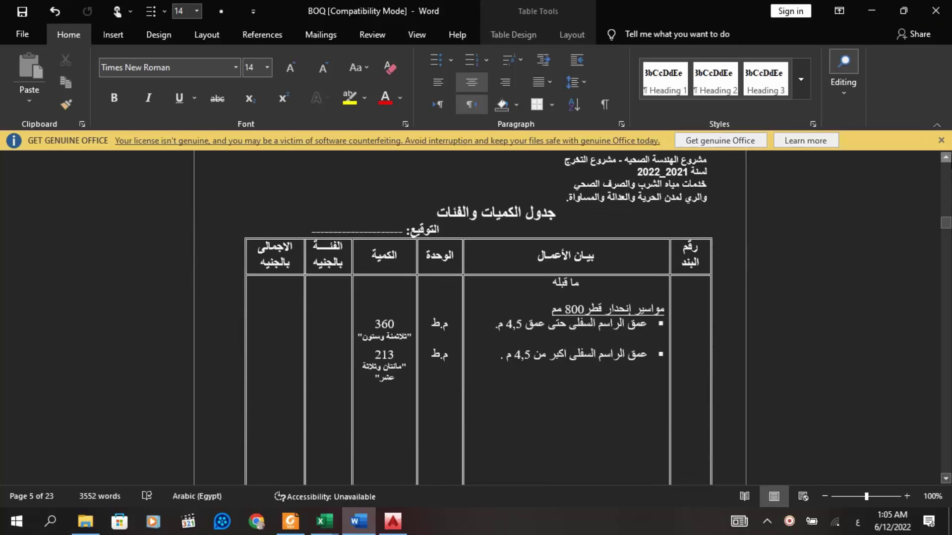
scroll(684, 290, "down", 2)
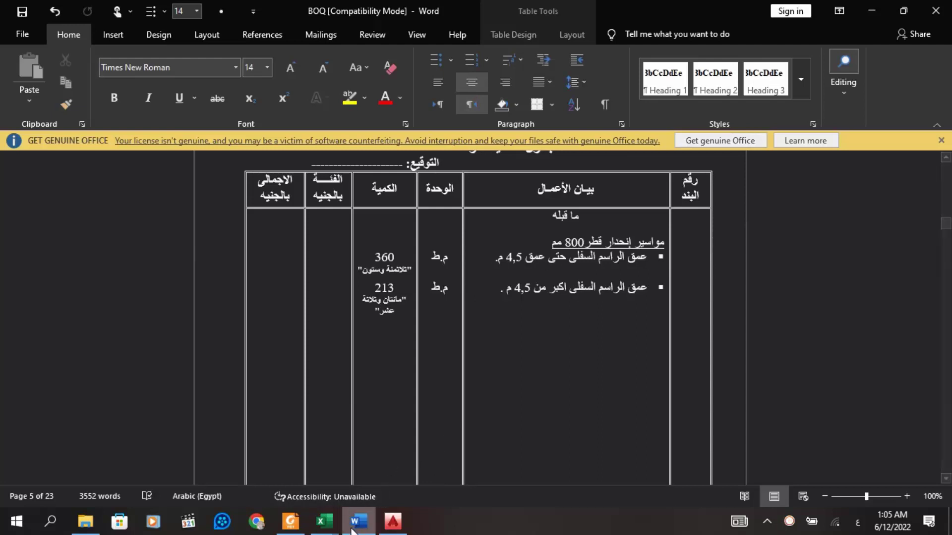
left_click(324, 520)
left_click(74, 466)
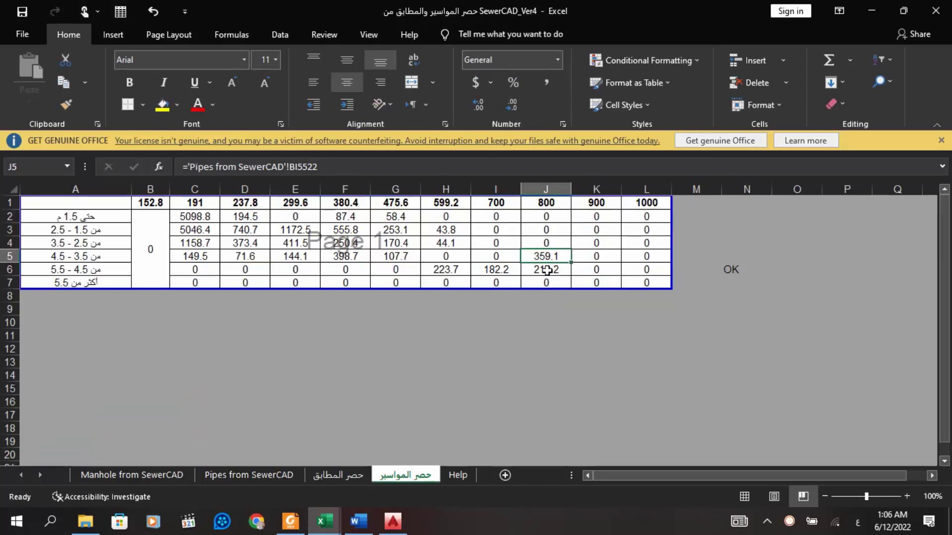
Step: Check the 800 mm pipe quantity for depths over 4.5 m in the Excel sheet حصر المواسير against the Word BOQ
left_click(545, 271)
left_click(358, 521)
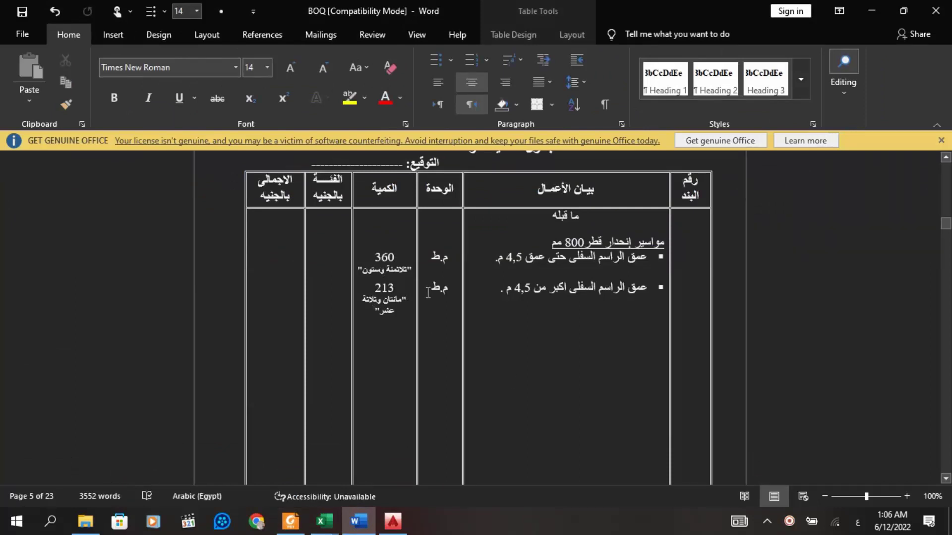
scroll(428, 292, "down", 20)
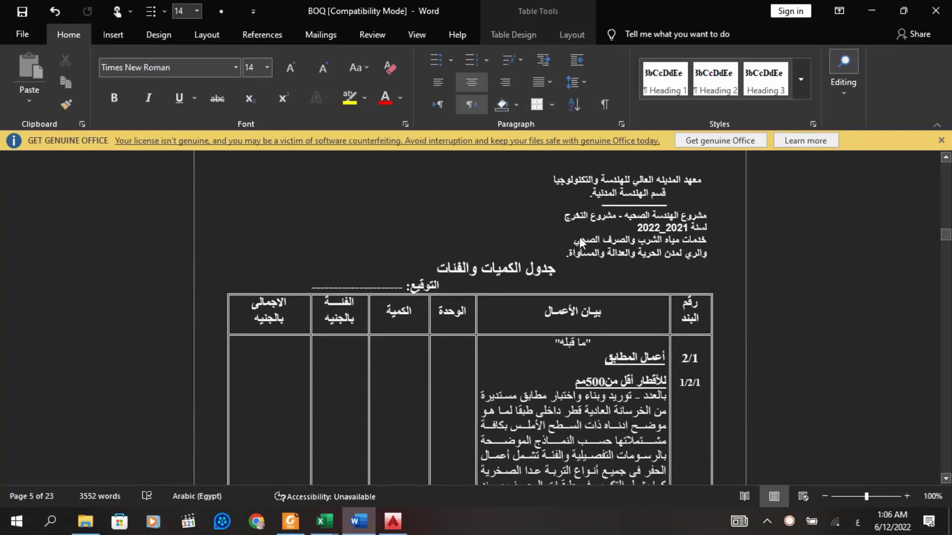
scroll(579, 237, "up", 7)
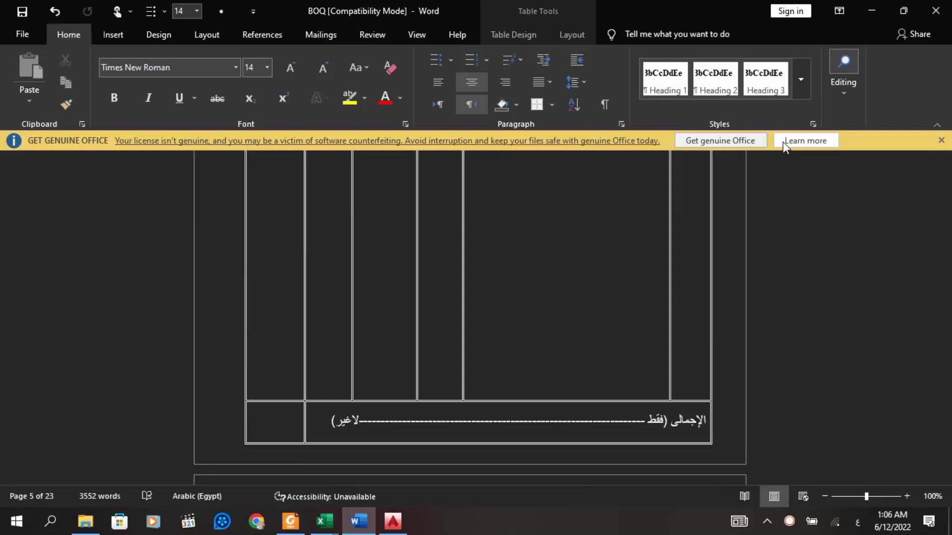
Step: Review the manhole works item 1/2/1 for diameters under 500 mm and its quantities by depth in the Word BOQ
scroll(557, 254, "down", 5)
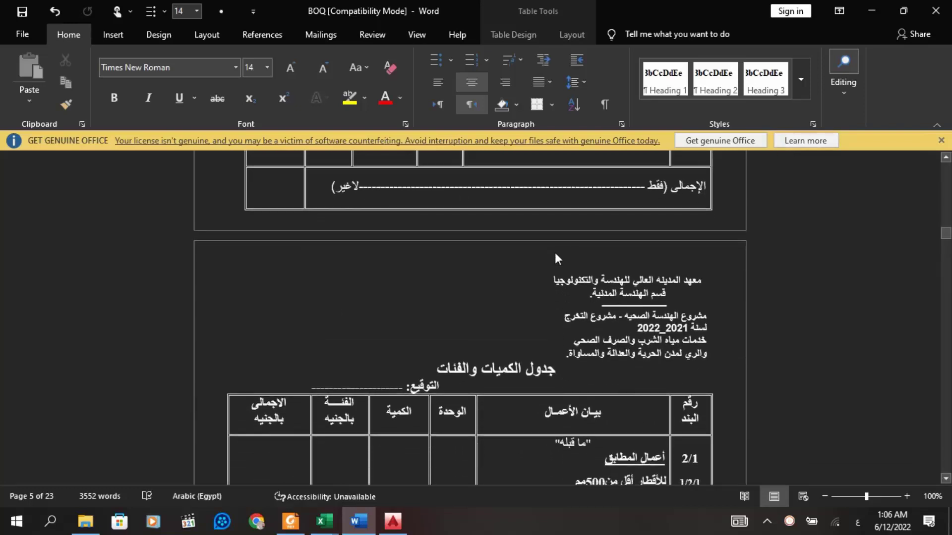
scroll(555, 255, "down", 6)
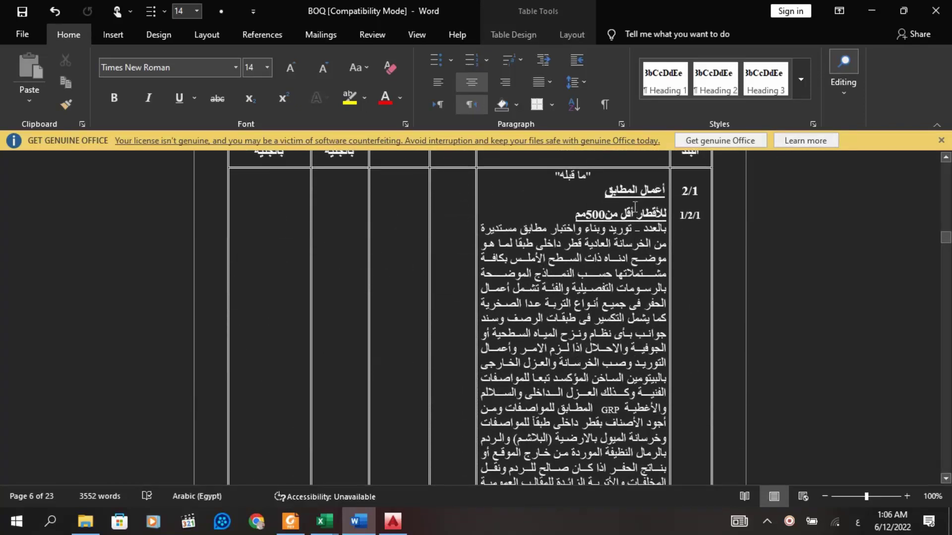
scroll(667, 236, "down", 5)
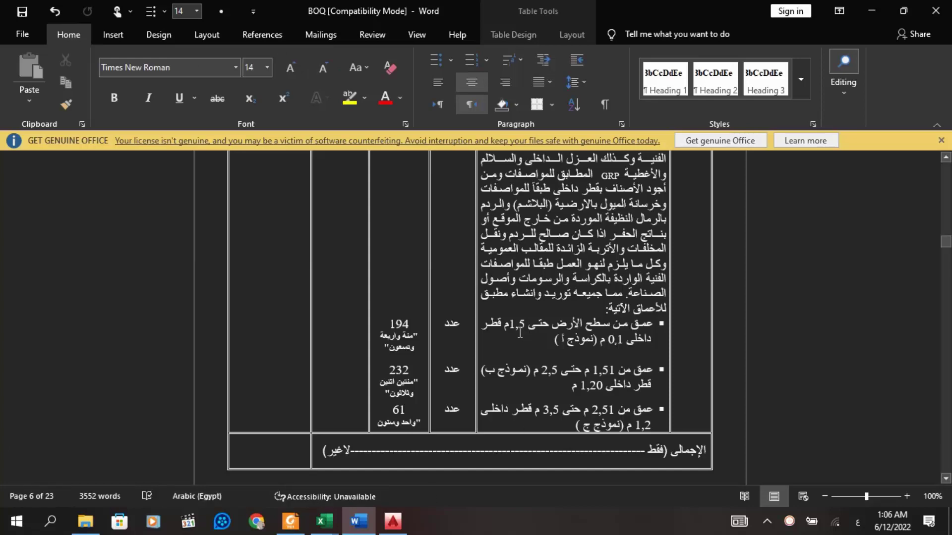
Step: In the Excel sheet حصر المطابق, examine the Circle Manholes column and its row for depths up to 1.5 m
left_click(344, 510)
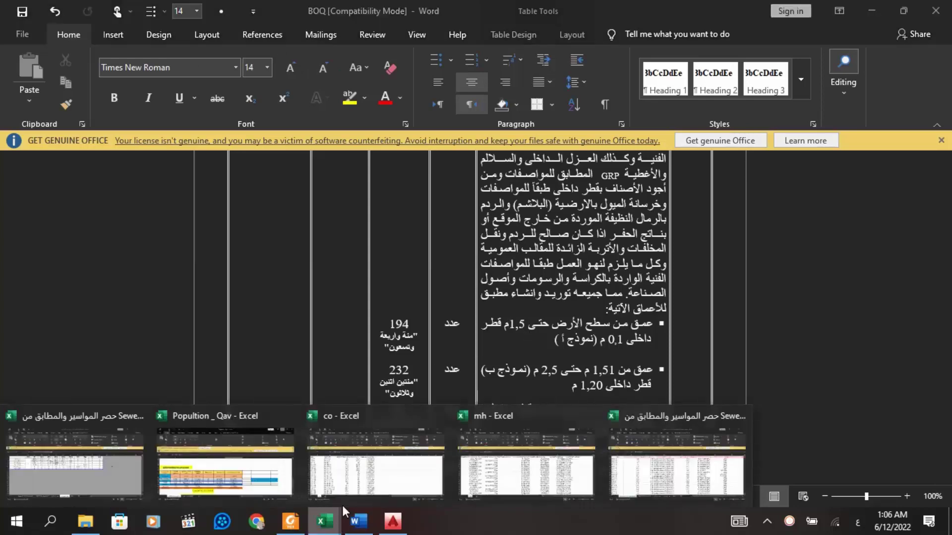
left_click(79, 463)
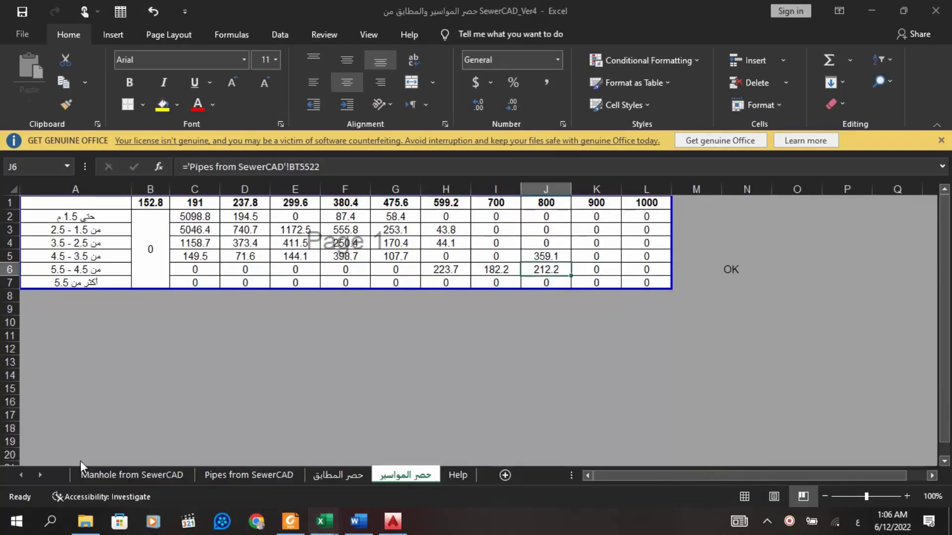
left_click(351, 476)
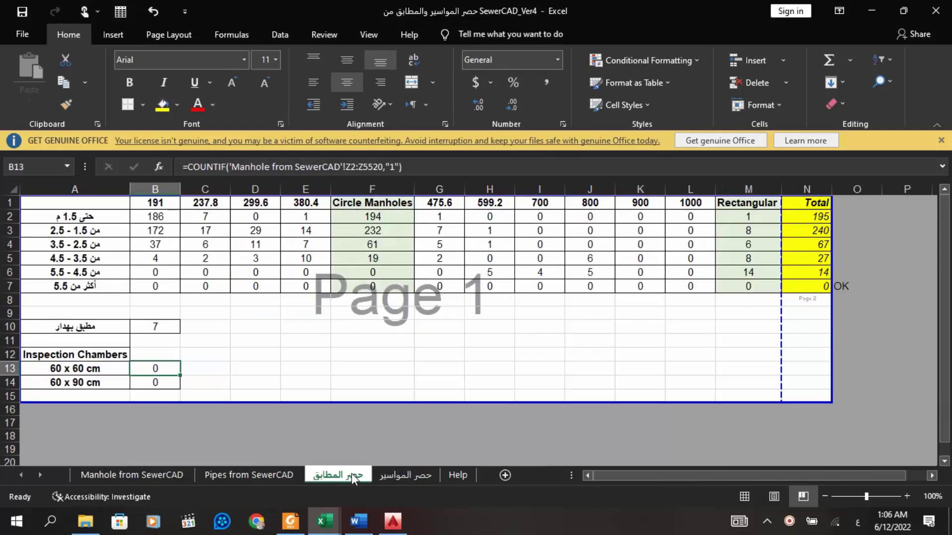
left_click(102, 220)
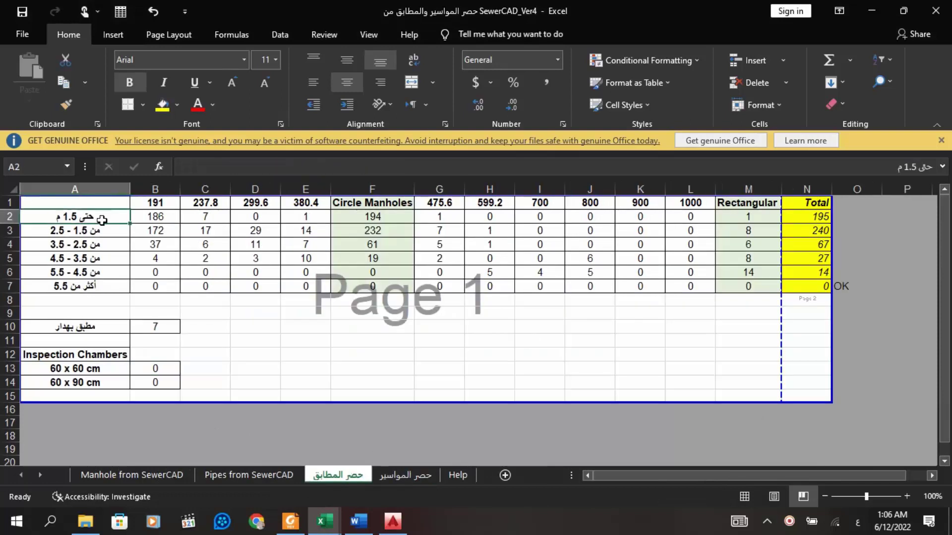
left_click(395, 219)
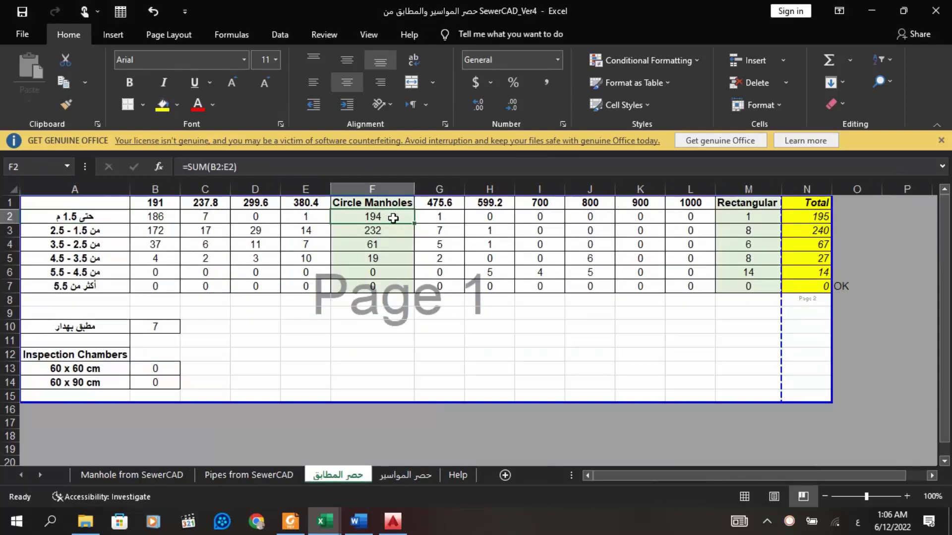
left_click(367, 203)
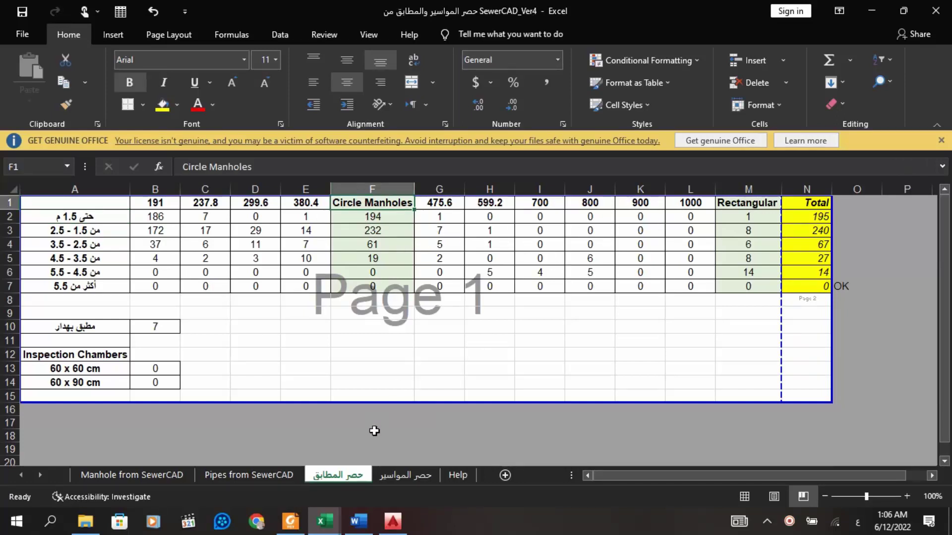
Step: Reread item 1/2/1 in the Word BOQ and check its quantity for depths up to 1.5 m against Excel's Circle Manholes column
left_click(358, 521)
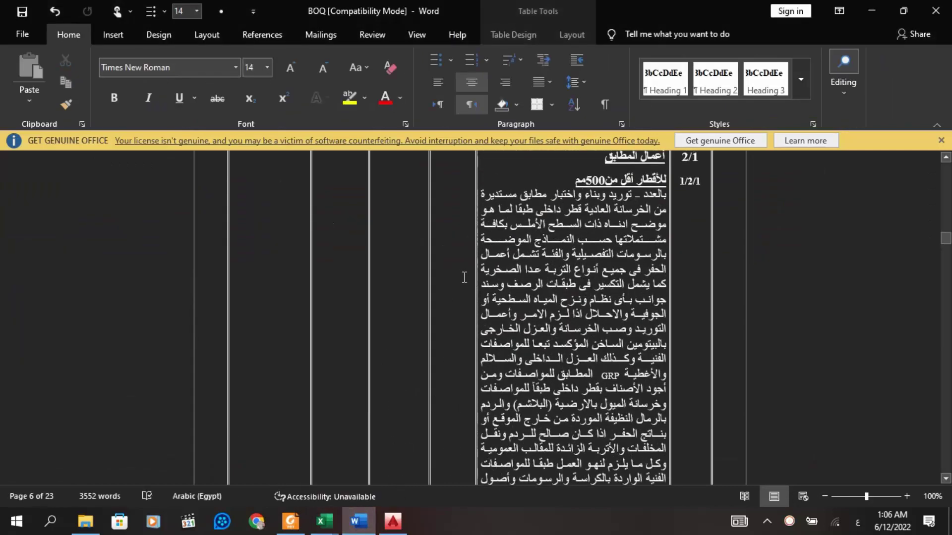
scroll(464, 278, "up", 3)
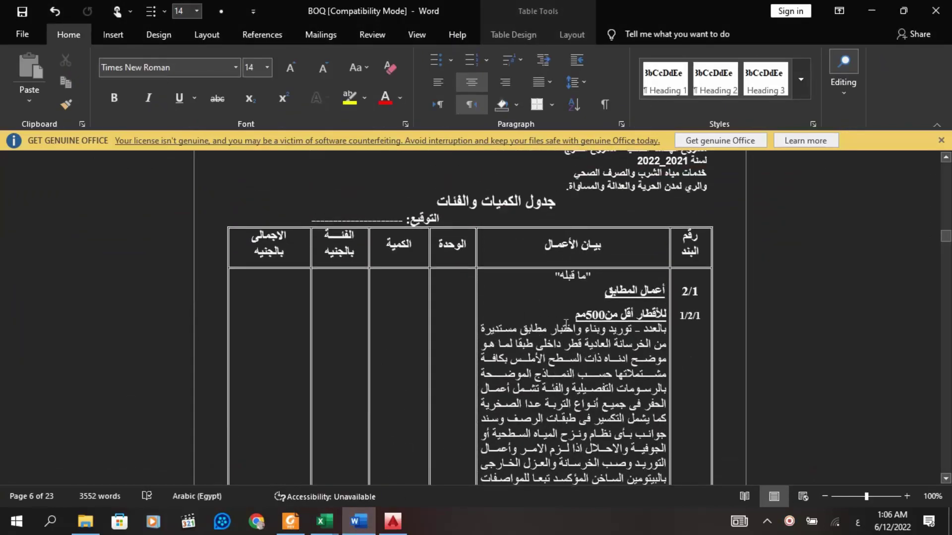
scroll(565, 323, "down", 10)
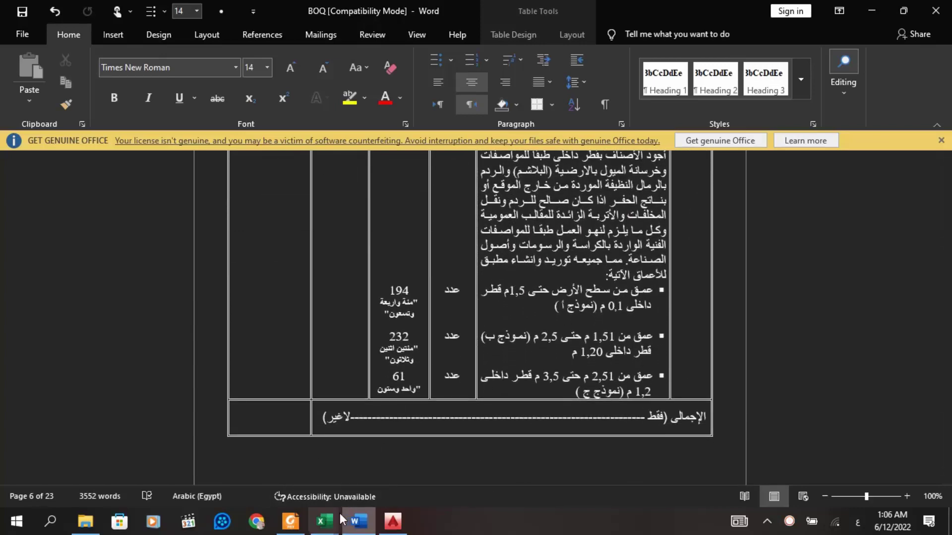
left_click(325, 522)
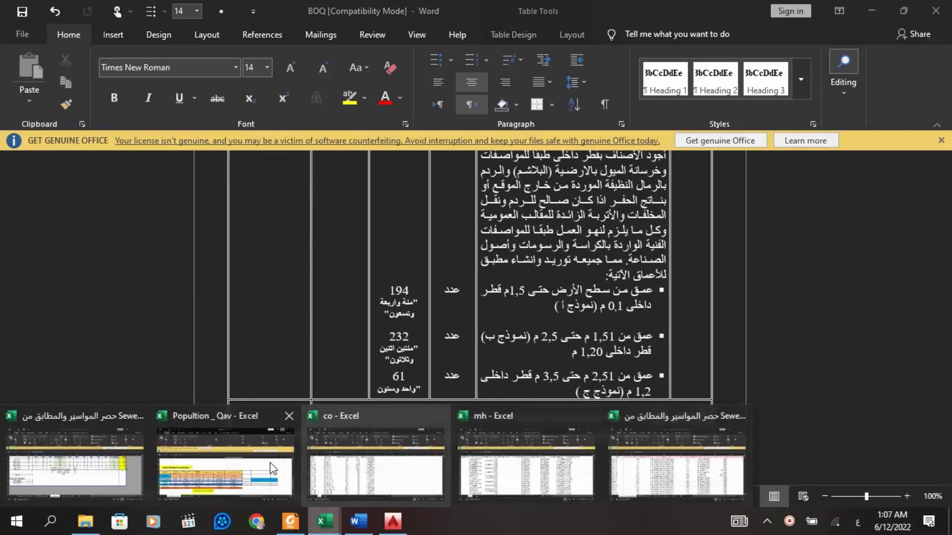
left_click(100, 450)
left_click(365, 216)
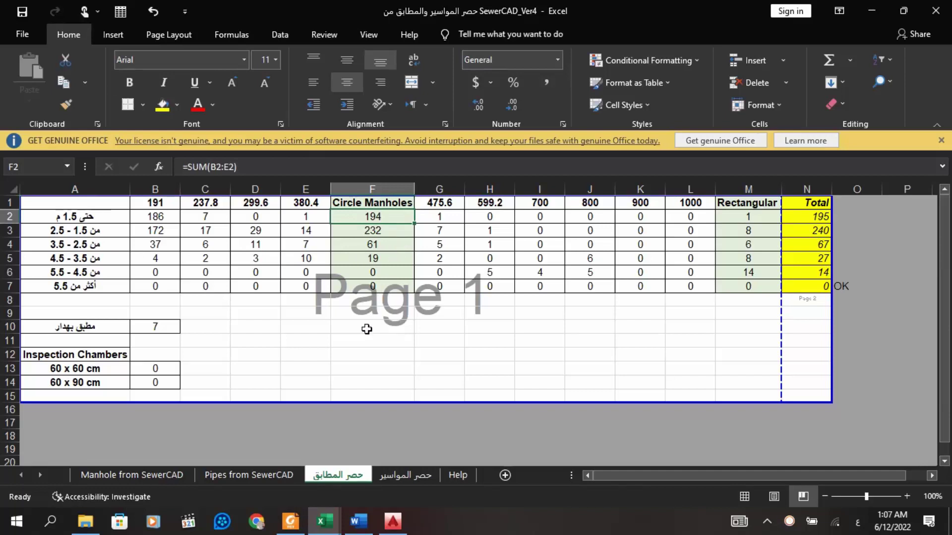
Step: Review the circular manhole quantities deeper than 3.5 m and the drop manhole item 2/2/1 in the Word BOQ
key("alt+Tab")
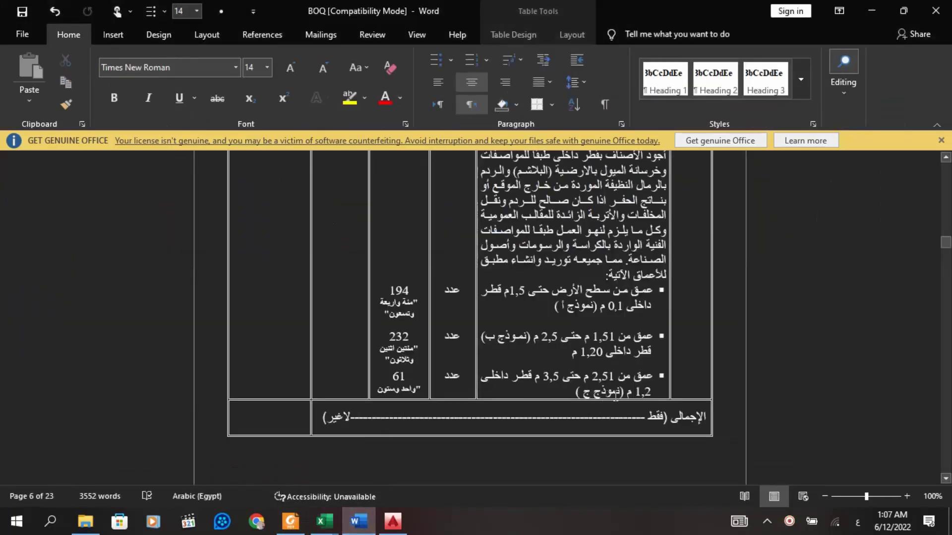
scroll(414, 388, "down", 10)
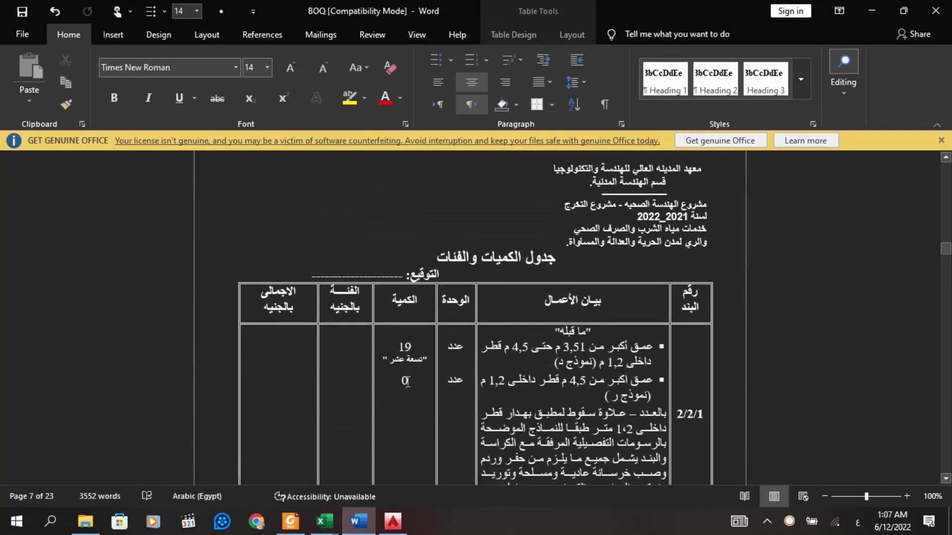
scroll(407, 382, "down", 5)
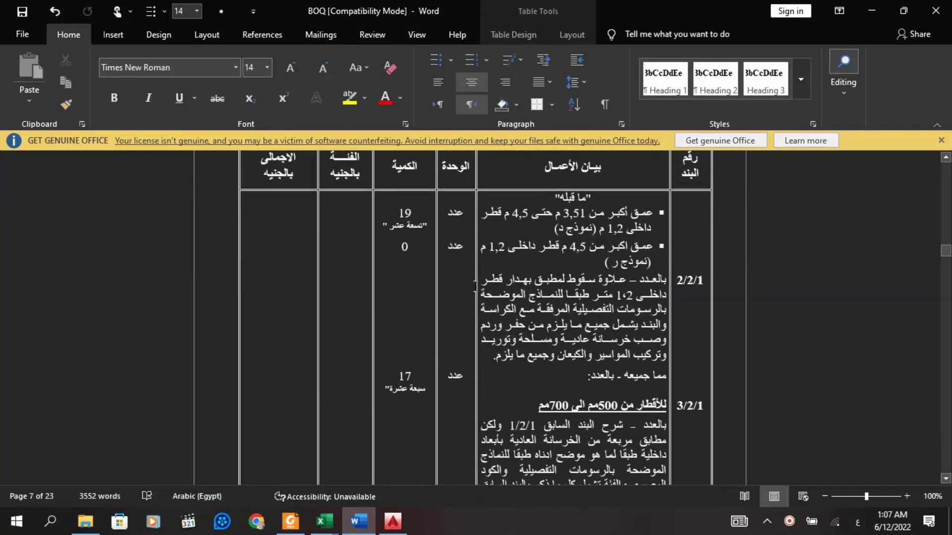
Step: Examine the Drop Manholes Criteria, including Dout and D commercial, on the Excel sheet Manhole from SewerCAD
mouse_move(324, 521)
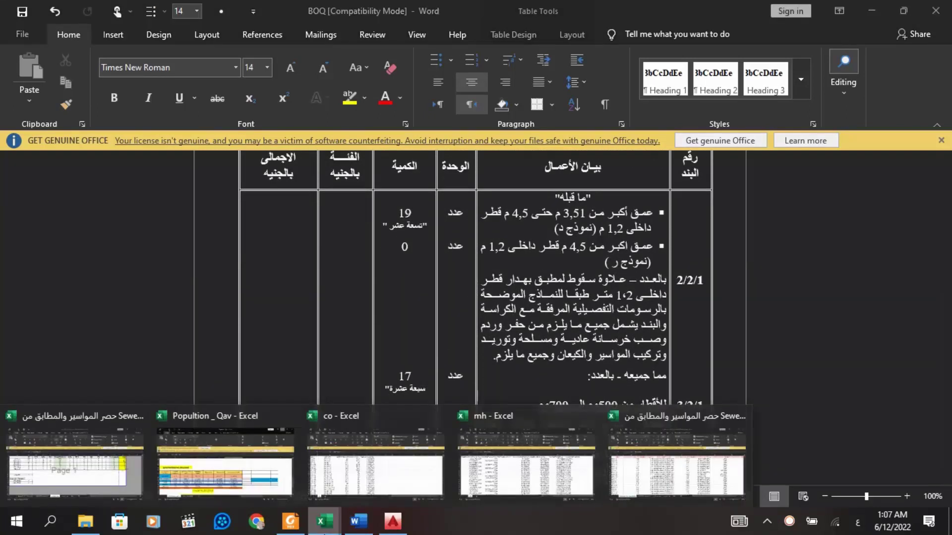
left_click(120, 462)
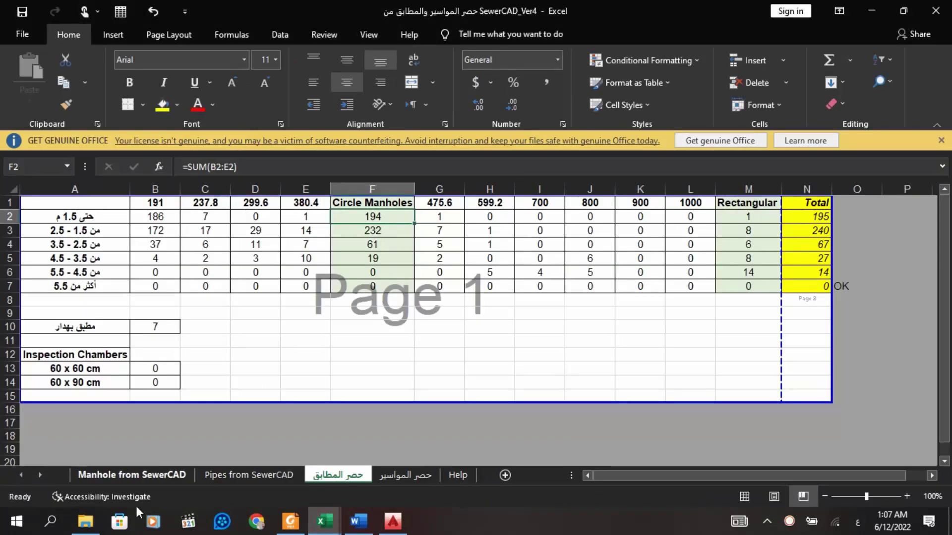
left_click(168, 474)
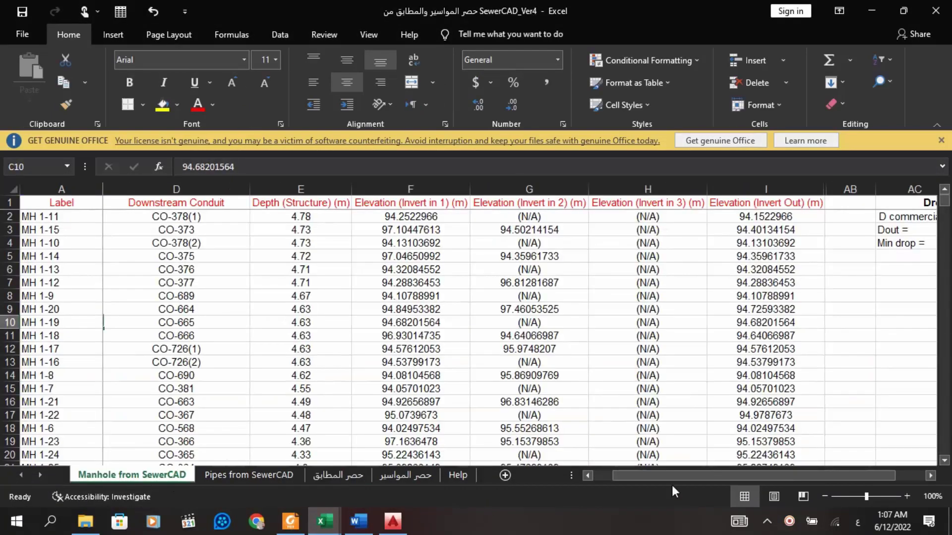
left_click_drag(769, 475, 840, 462)
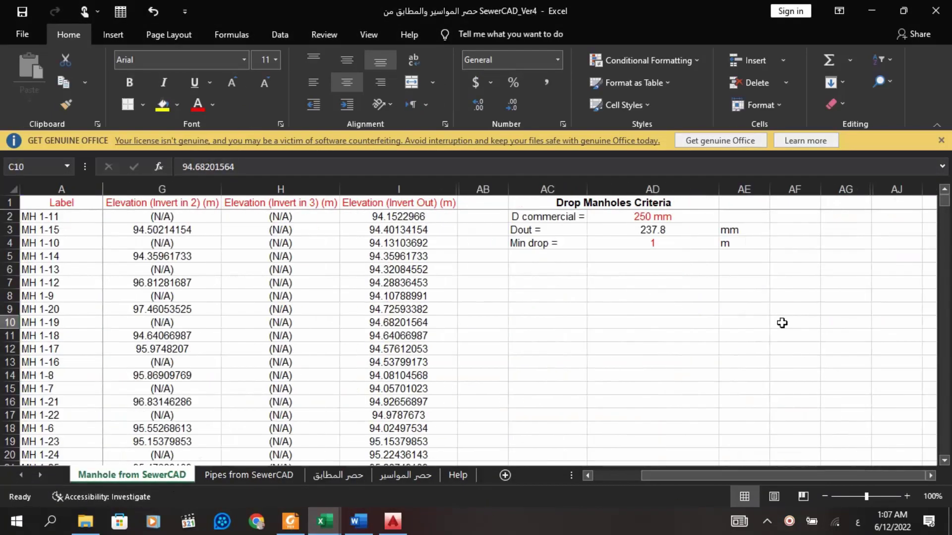
left_click(653, 233)
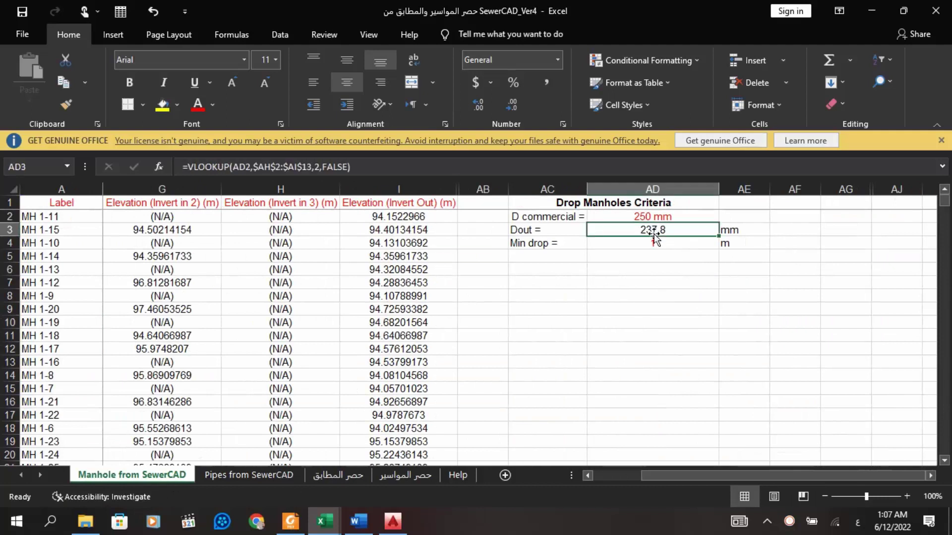
left_click(683, 218)
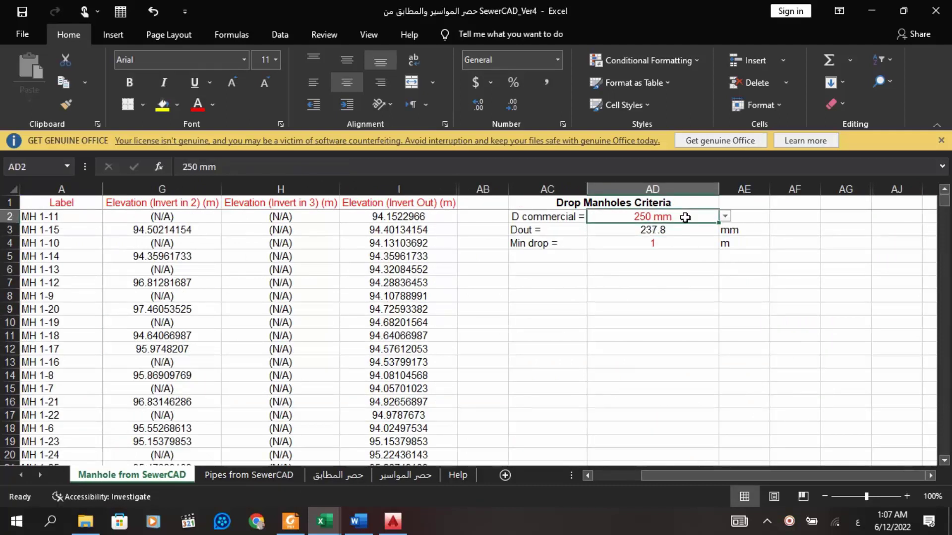
Step: Set D commercial in the Drop Manholes Criteria to 400 mm and check the drop manhole count in sheet حصر المطابق
left_click(726, 217)
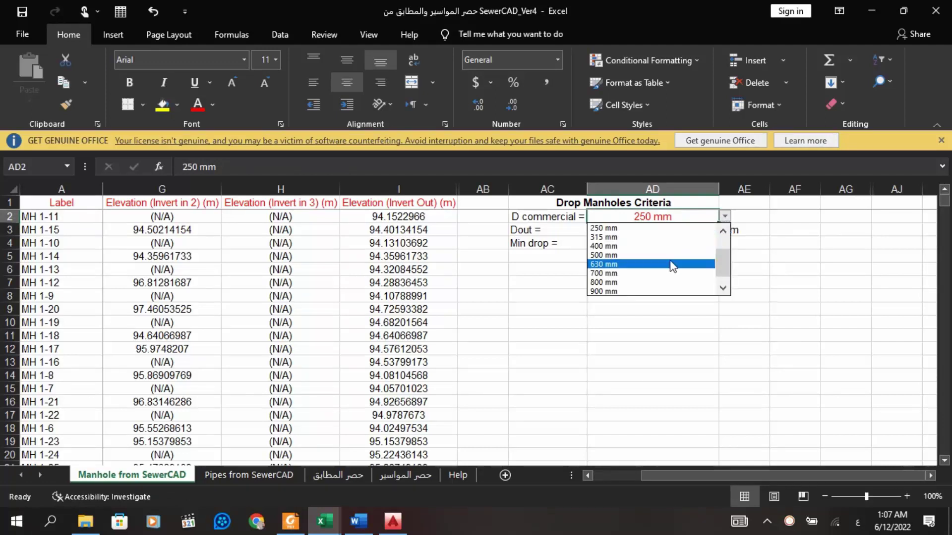
left_click(669, 246)
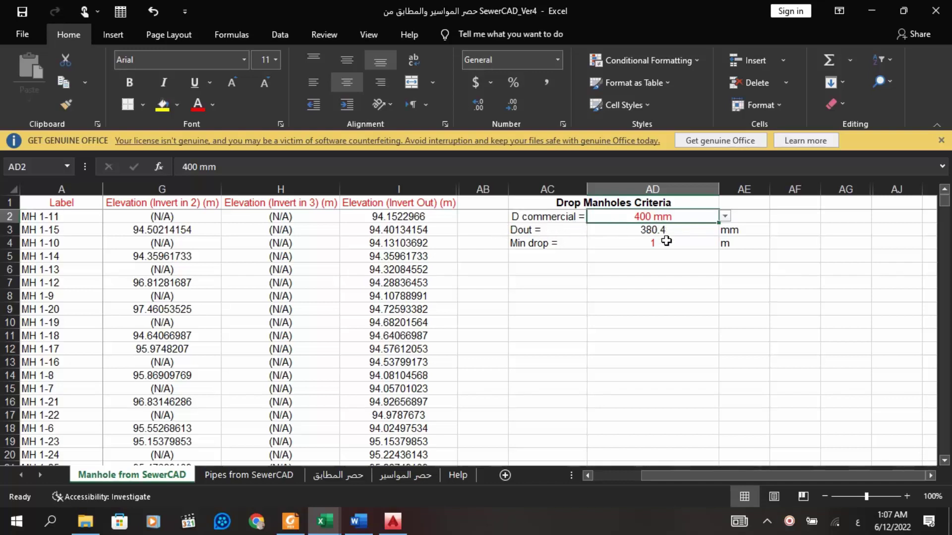
left_click(337, 476)
Step: Set D commercial in the Drop Manholes Criteria to 500 mm and view the manhole quantities in sheet حصر المطابق
left_click(726, 216)
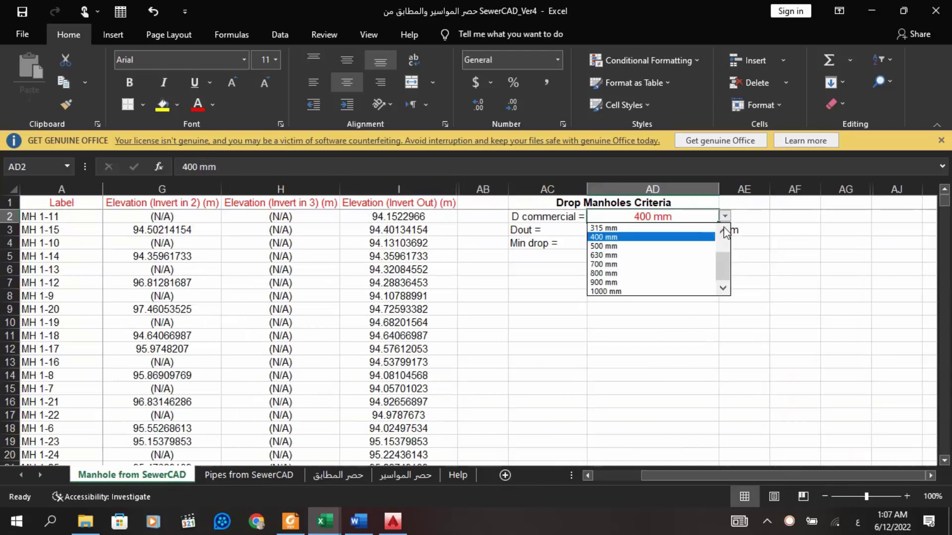
left_click(679, 247)
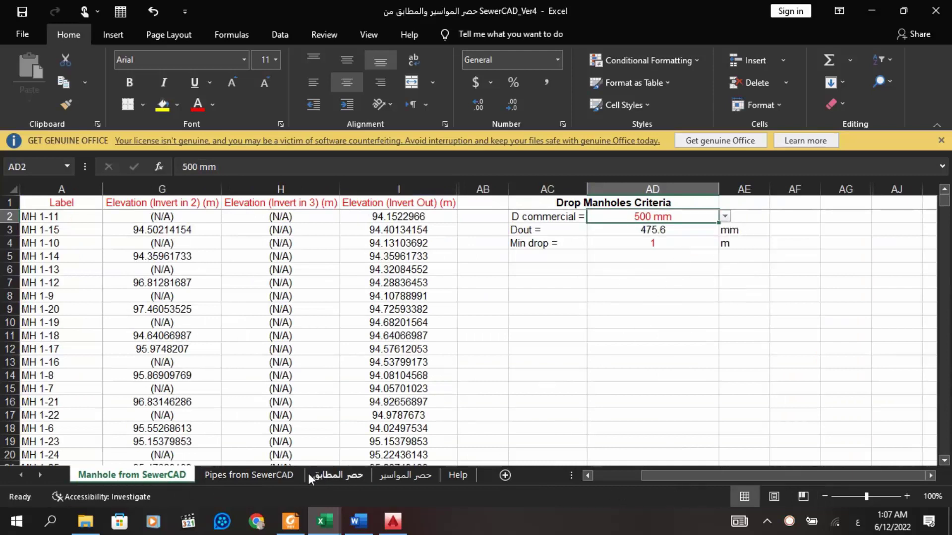
left_click(357, 476)
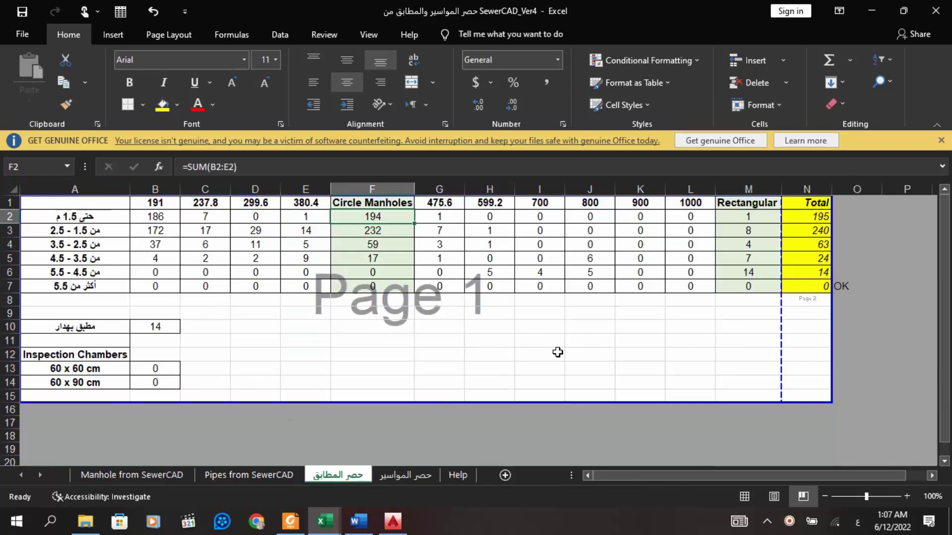
Step: Review item 3/2/1 in the Word BOQ, covering square manholes for 500 mm to 700 mm diameters and their quantities by depth
left_click(358, 520)
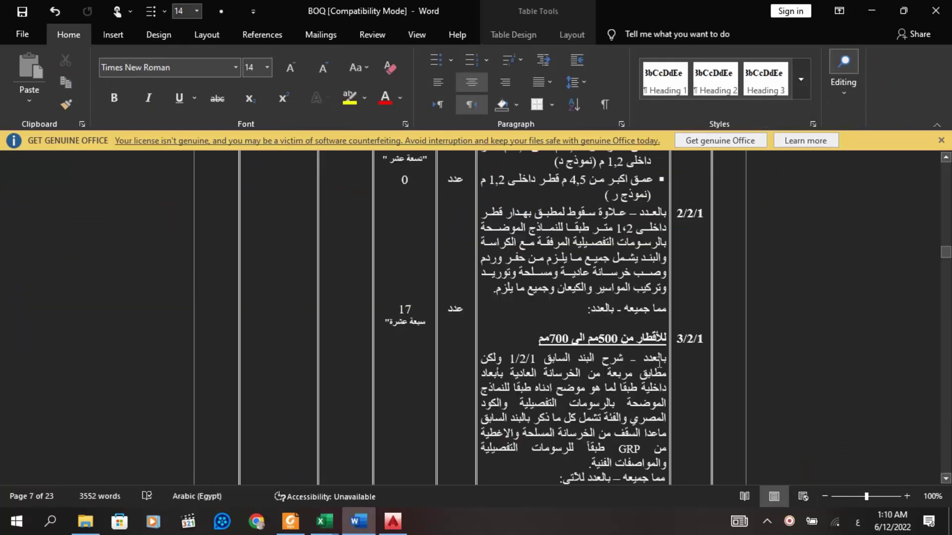
scroll(655, 367, "down", 1)
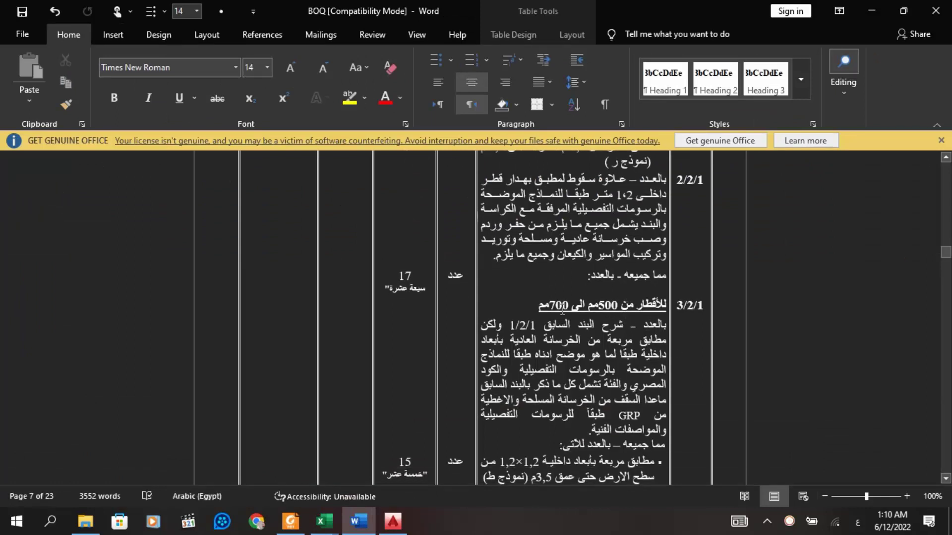
scroll(562, 309, "down", 1)
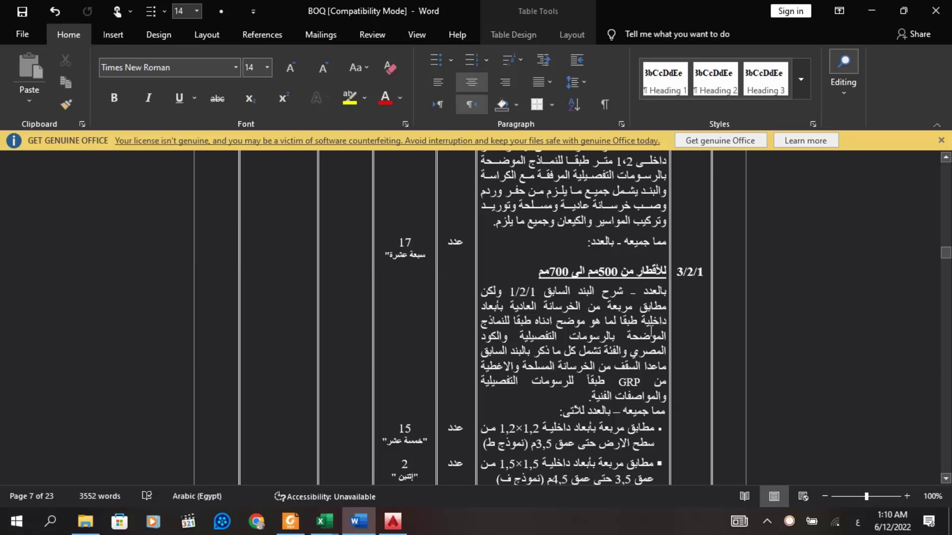
scroll(651, 331, "down", 3)
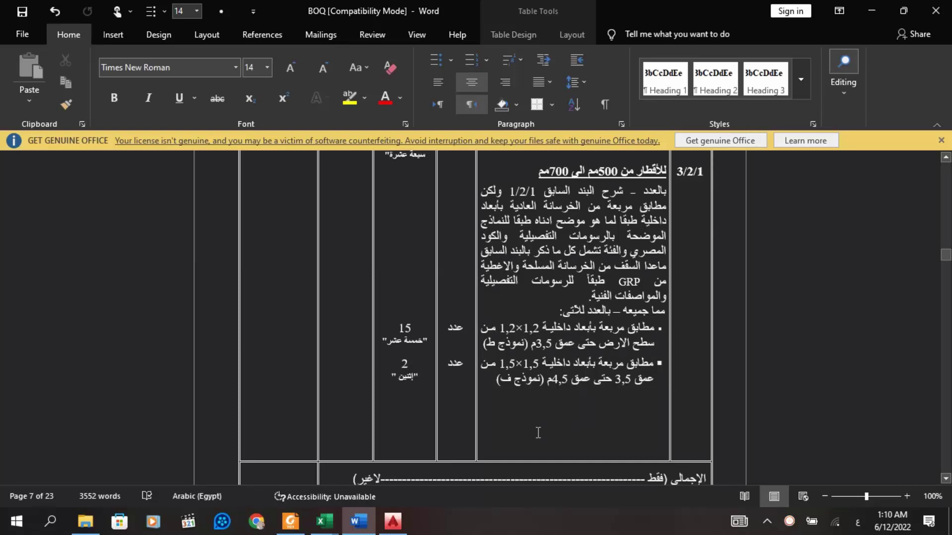
Step: Compare the rectangular manhole counts by depth in Excel sheet حصر المطابق with item 3/2/1 in the Word BOQ
left_click(324, 521)
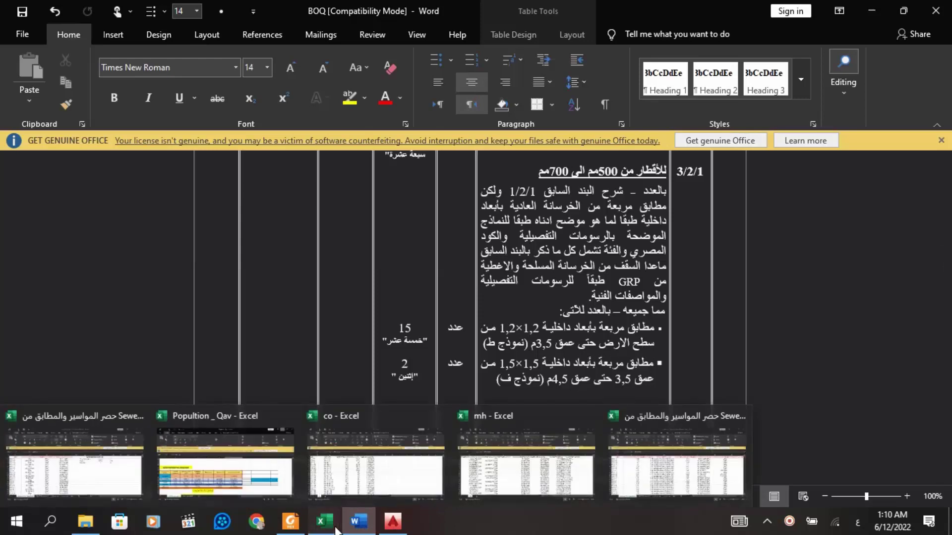
left_click(93, 469)
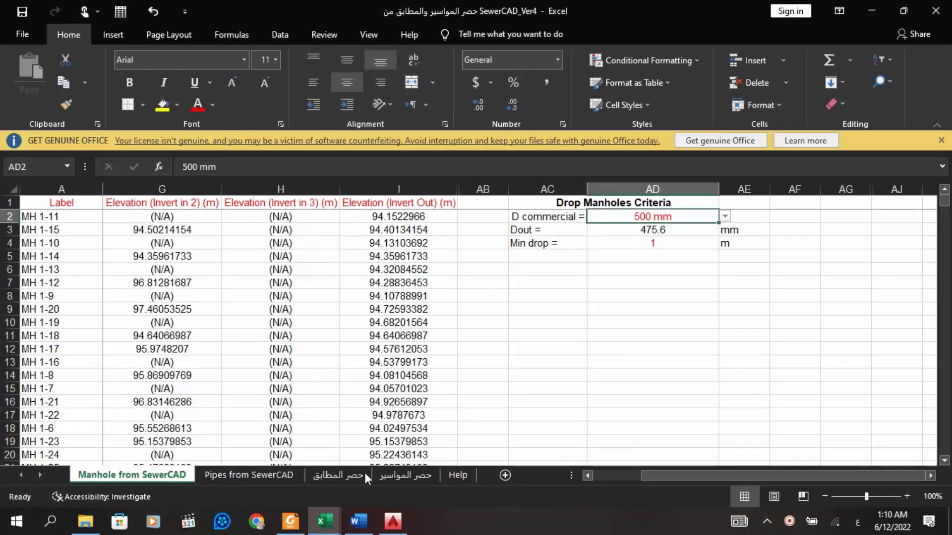
left_click(341, 471)
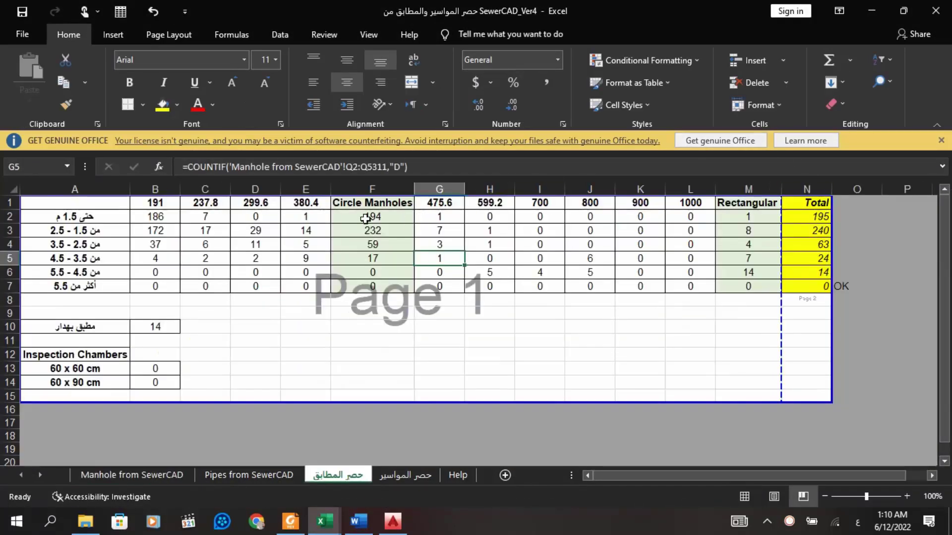
left_click(449, 217)
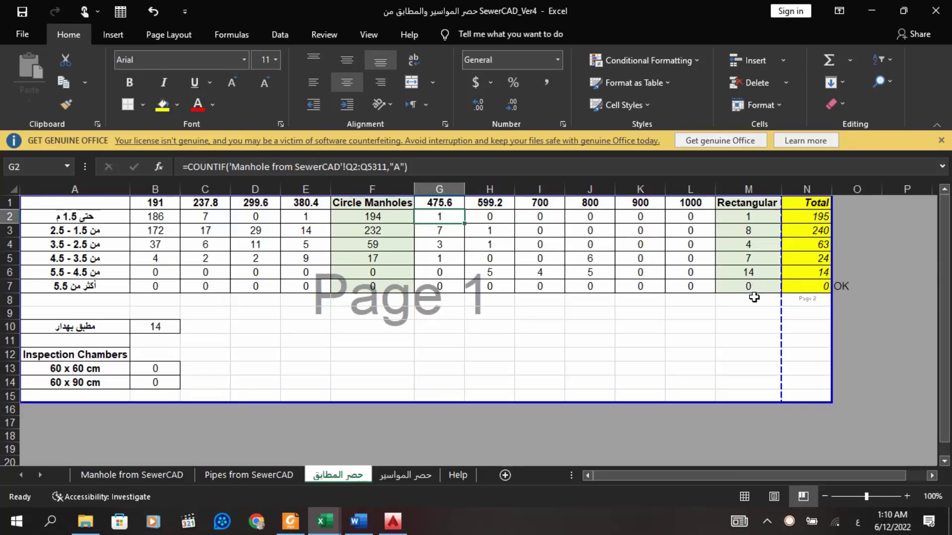
left_click(359, 521)
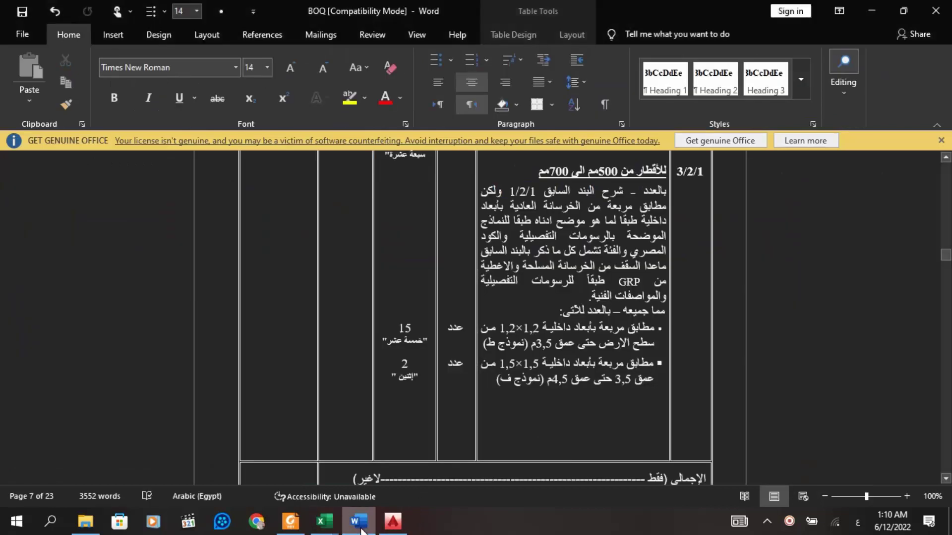
left_click(431, 345)
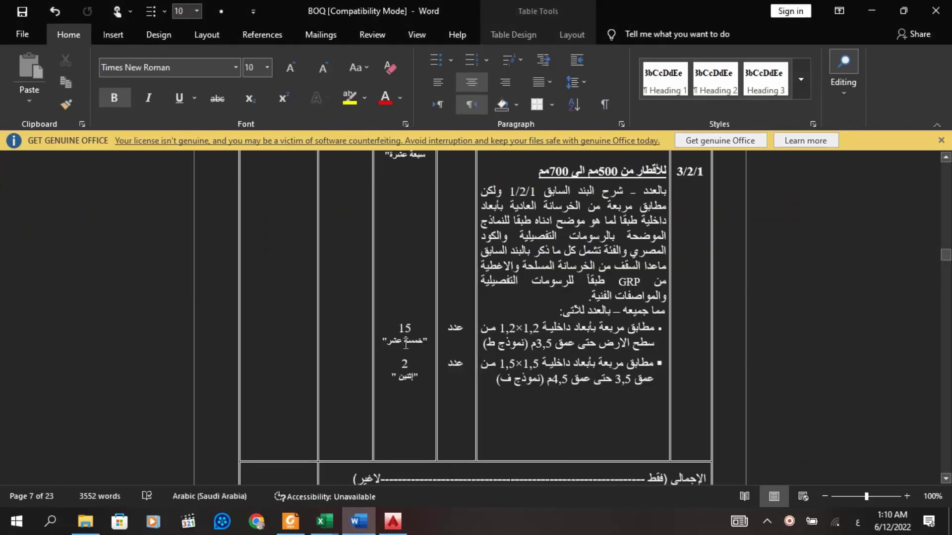
scroll(457, 351, "down", 1)
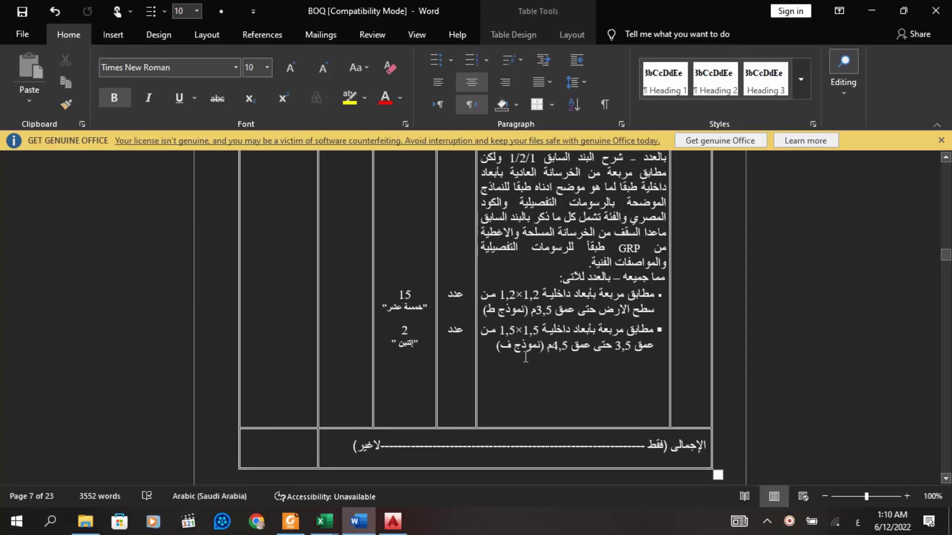
Step: Review Word BOQ item 4/2/1 and check its quantity against Excel's rectangular manhole total for 4.5 to 5.5 m depth
scroll(506, 359, "down", 4)
scroll(507, 347, "down", 3)
scroll(507, 341, "down", 4)
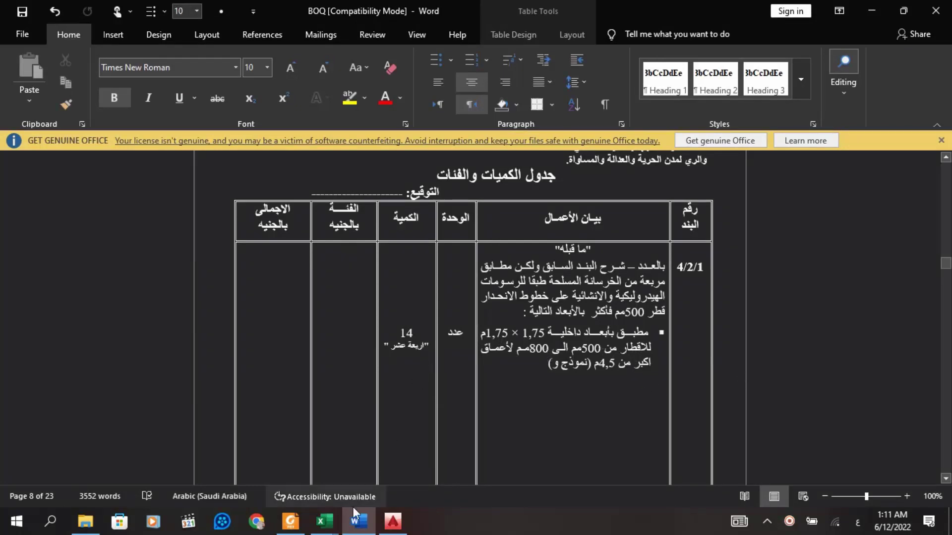
mouse_move(325, 521)
left_click(60, 469)
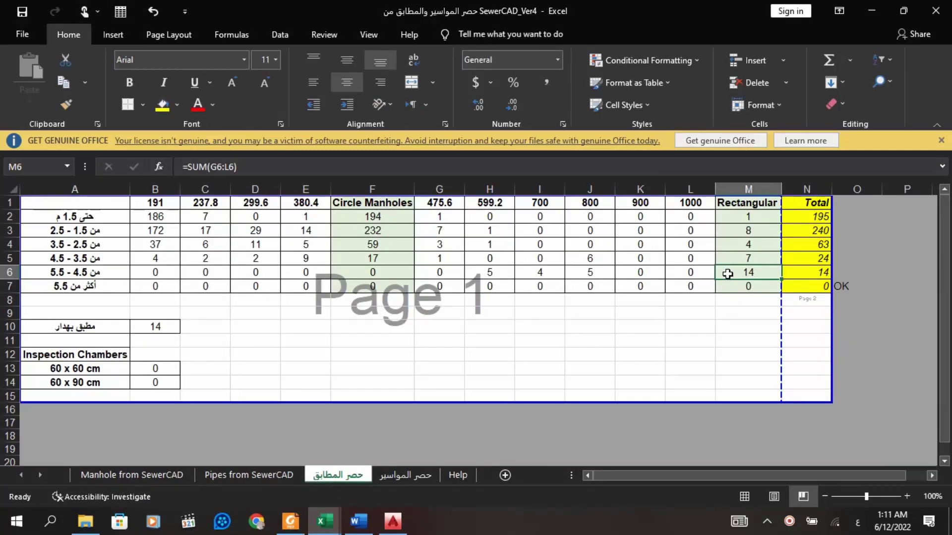
Step: Return to the Word BOQ and review item 3/1, covering inspection chambers and the 0.60×0.6 m chamber quantity
left_click(359, 521)
scroll(475, 304, "down", 10)
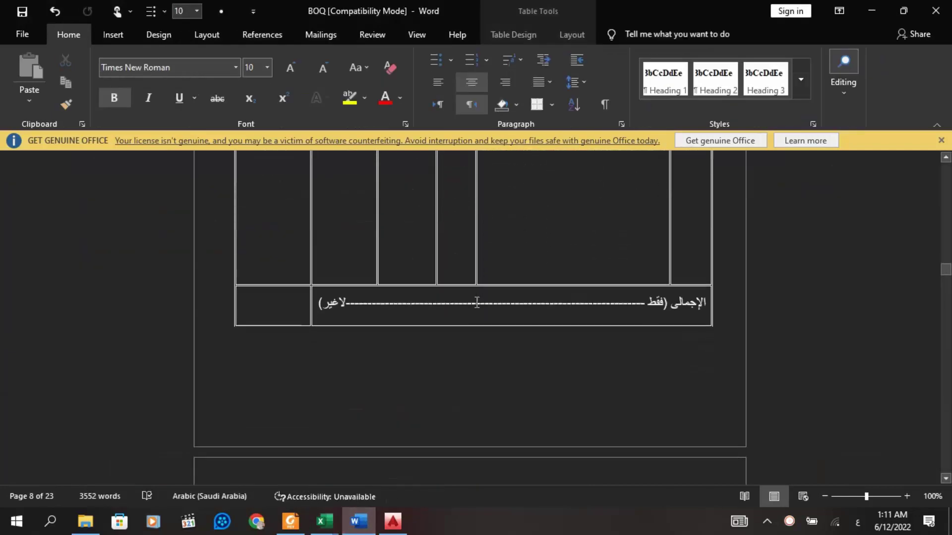
scroll(477, 303, "down", 10)
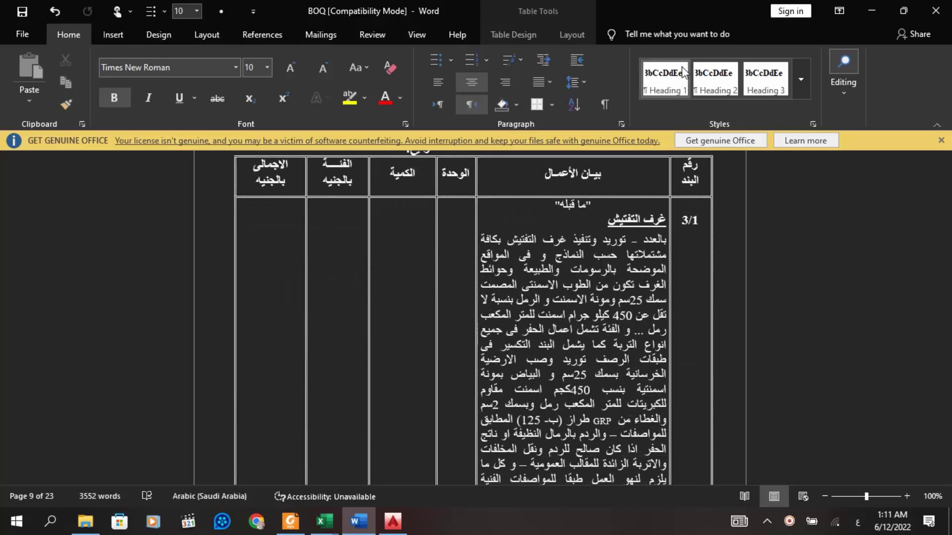
scroll(508, 213, "down", 1)
scroll(507, 214, "down", 7)
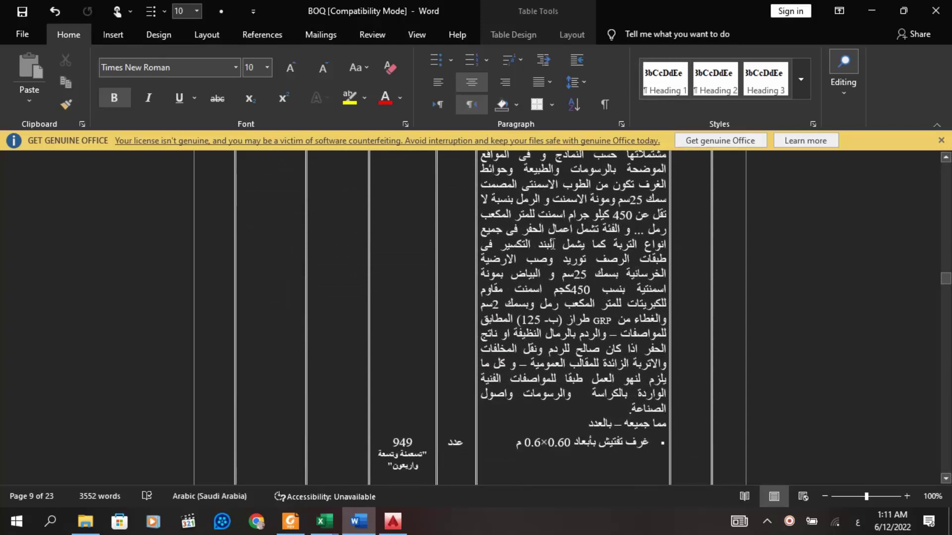
scroll(604, 327, "up", 2)
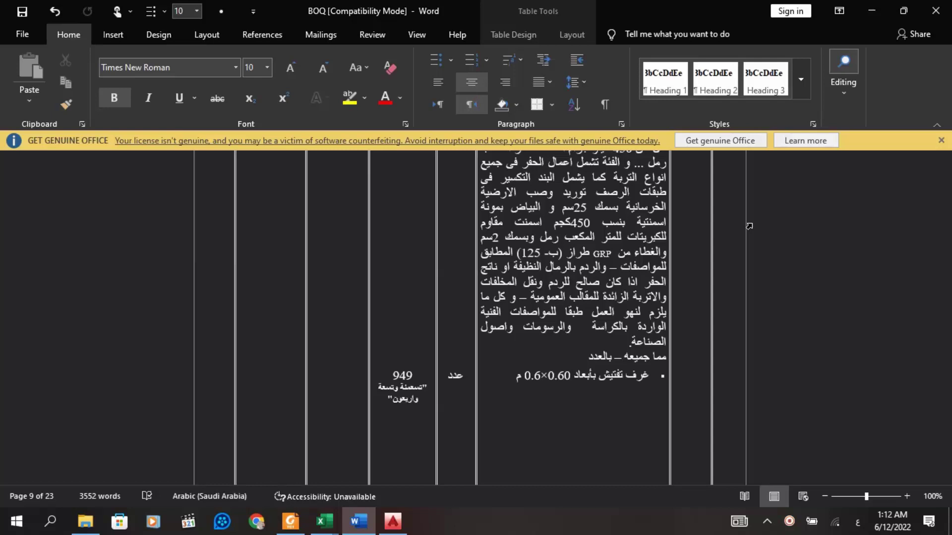
scroll(749, 226, "down", 3)
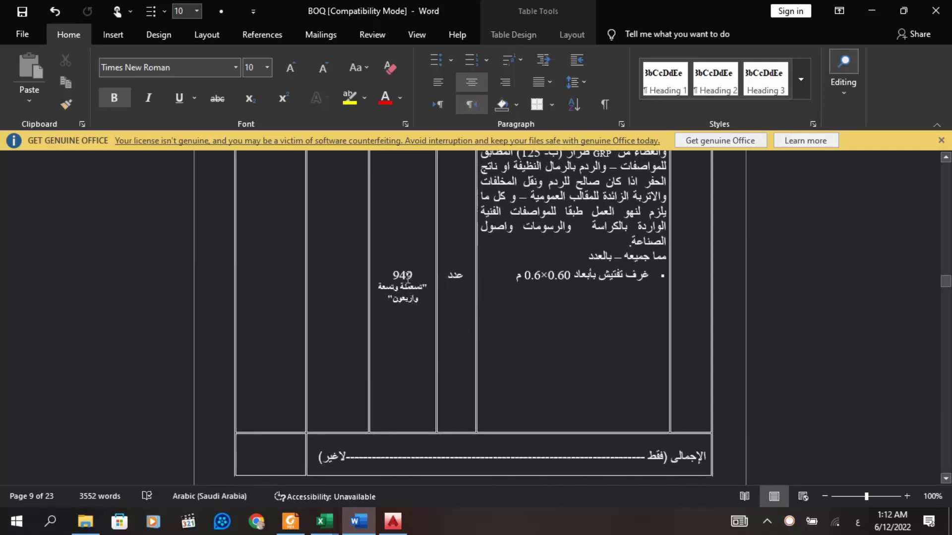
Step: Review BOQ item 4/1, covering the 160 mm UPVC connection pipes and their quantity in linear metres
scroll(408, 278, "down", 10)
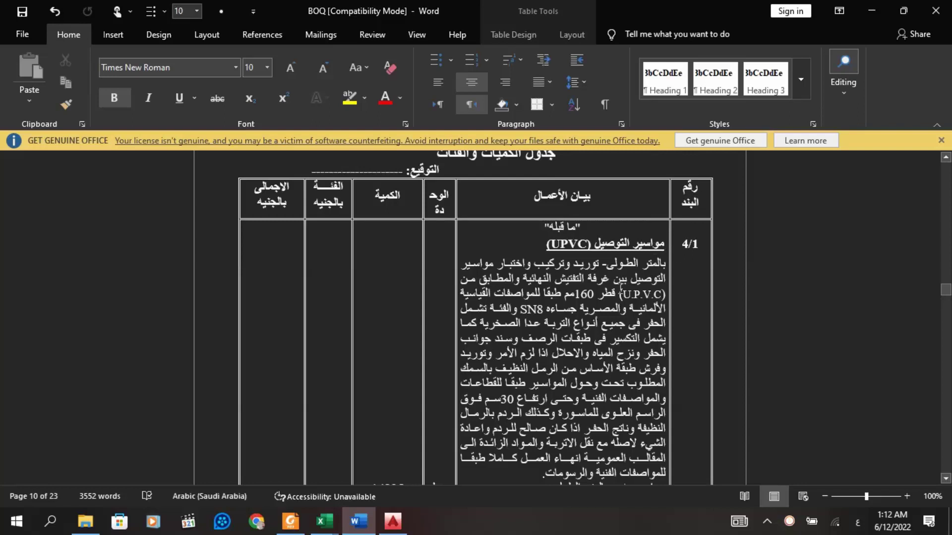
scroll(621, 291, "down", 5)
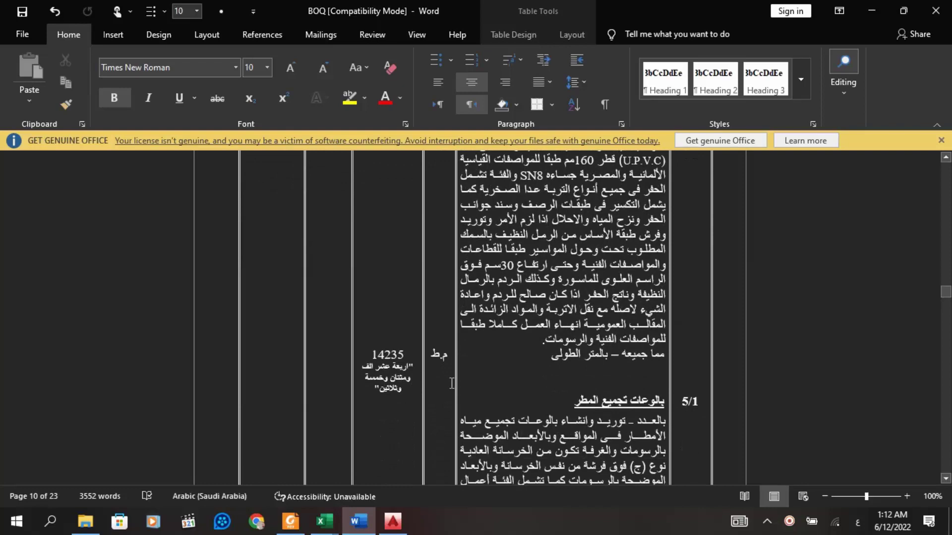
scroll(594, 285, "down", 6)
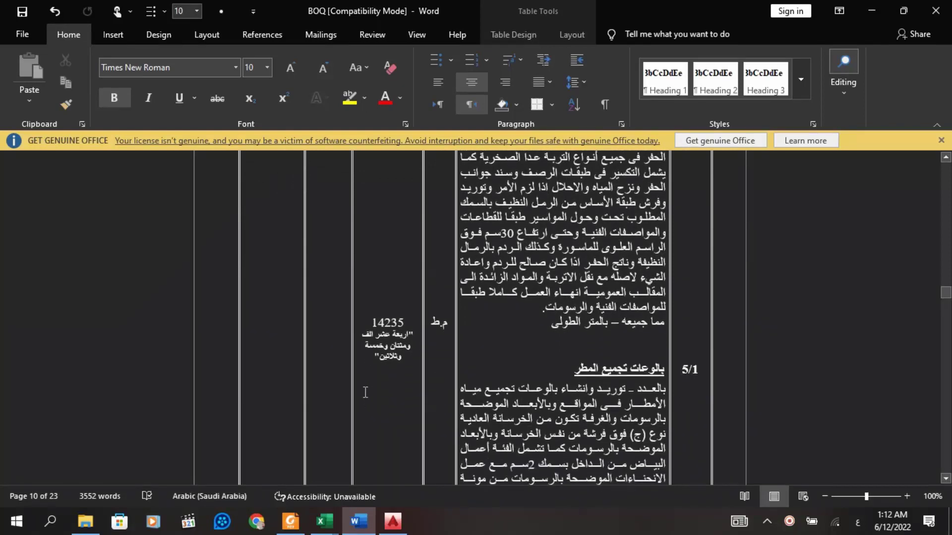
Step: Examine BOQ items 5/1 for rainwater gullies and 6/1 for rock or concrete excavation, including their quantities
scroll(647, 232, "down", 2)
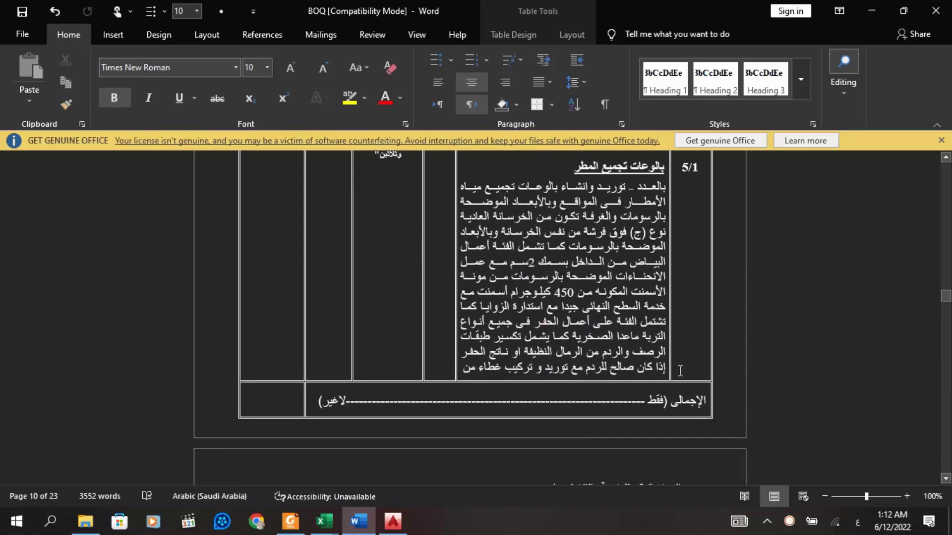
scroll(680, 371, "down", 16)
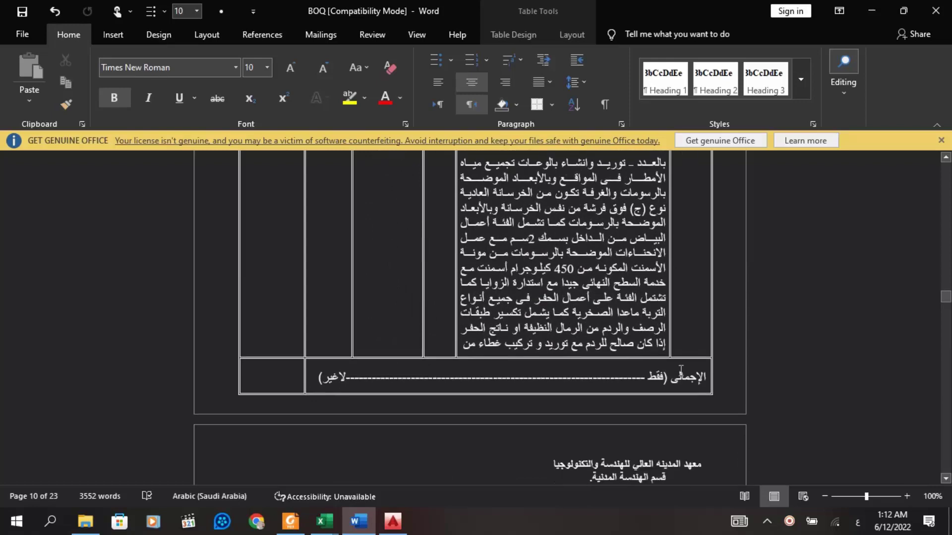
scroll(680, 369, "down", 15)
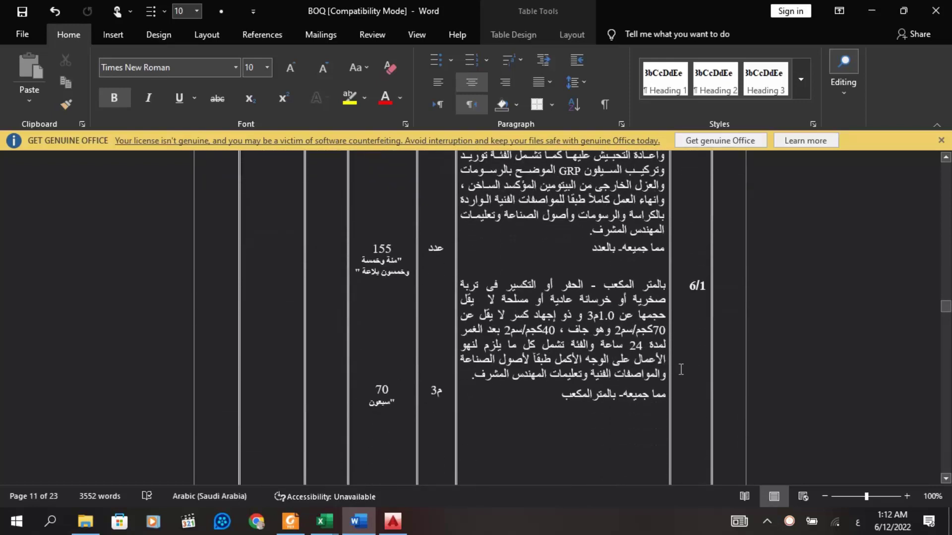
scroll(681, 370, "up", 3)
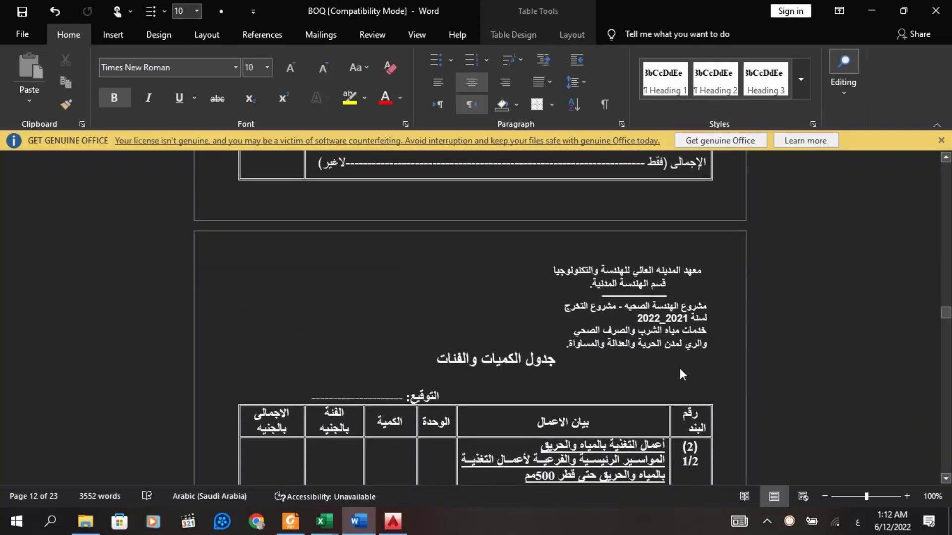
scroll(681, 369, "down", 3)
scroll(694, 358, "up", 9)
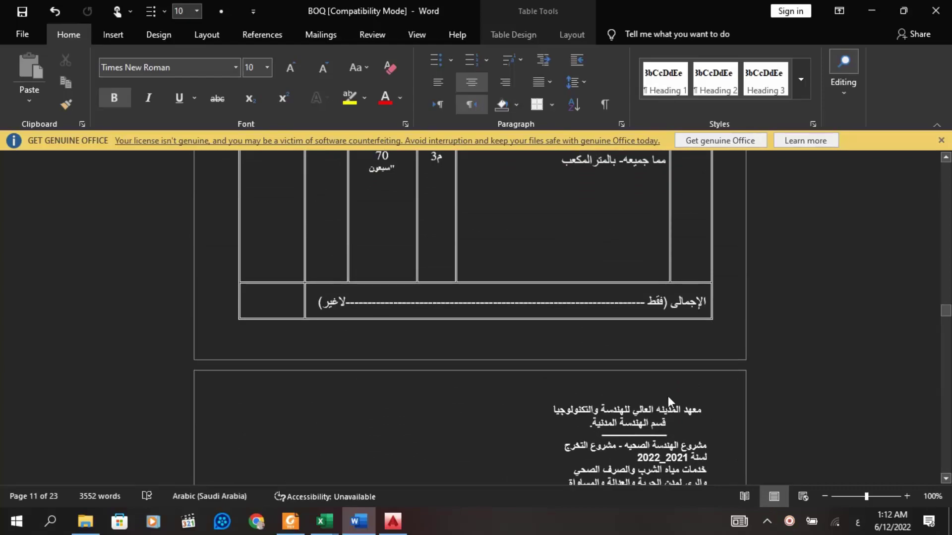
scroll(668, 397, "up", 4)
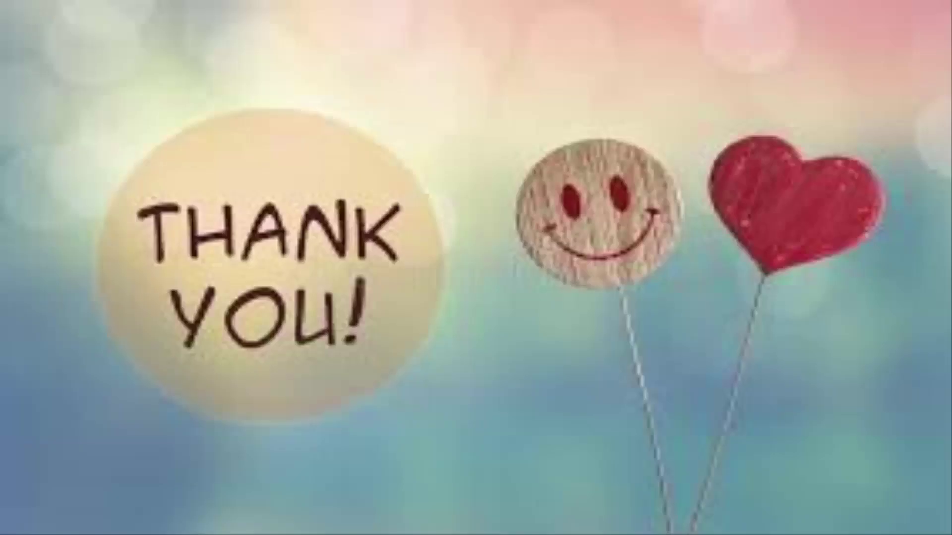